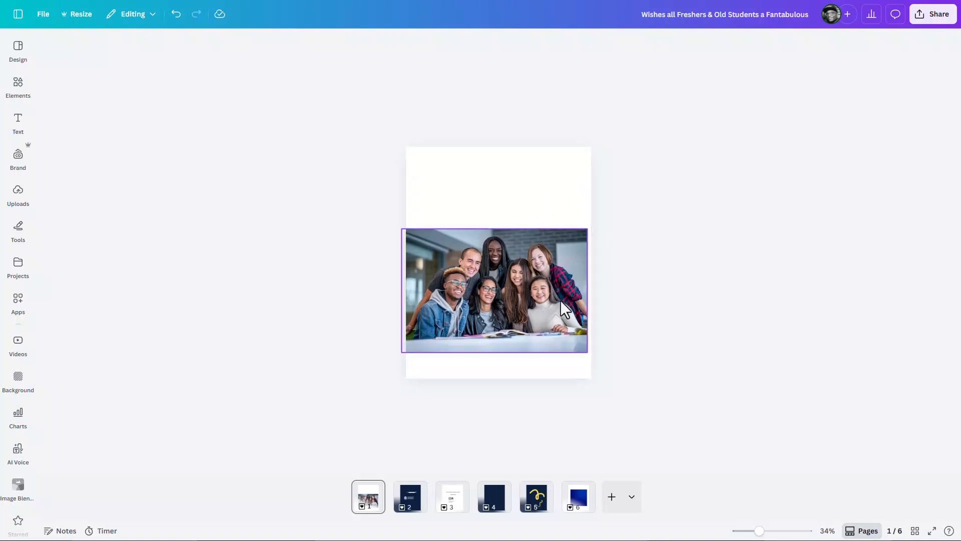
Add a new blank page and move it to the start of the design as page 1
left_click(420, 511)
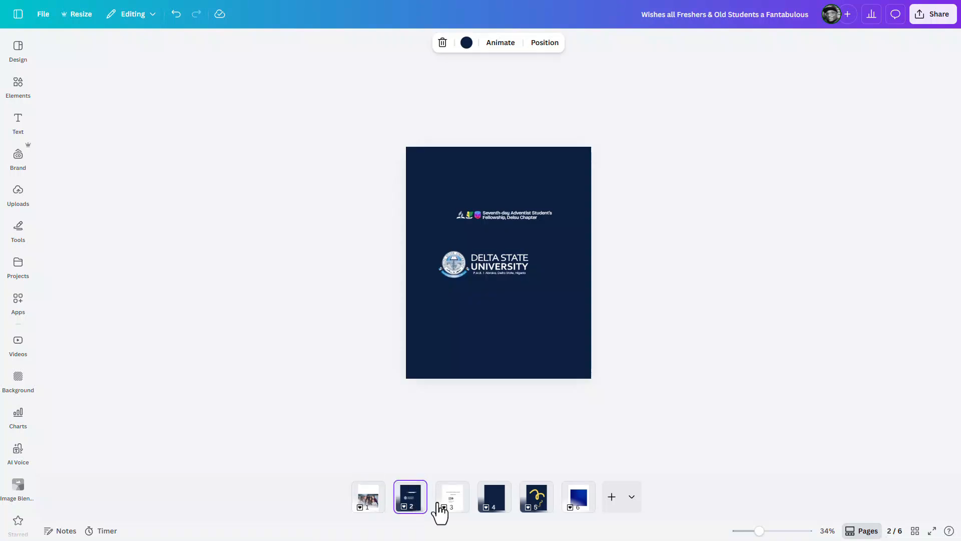
left_click(452, 508)
left_click(493, 508)
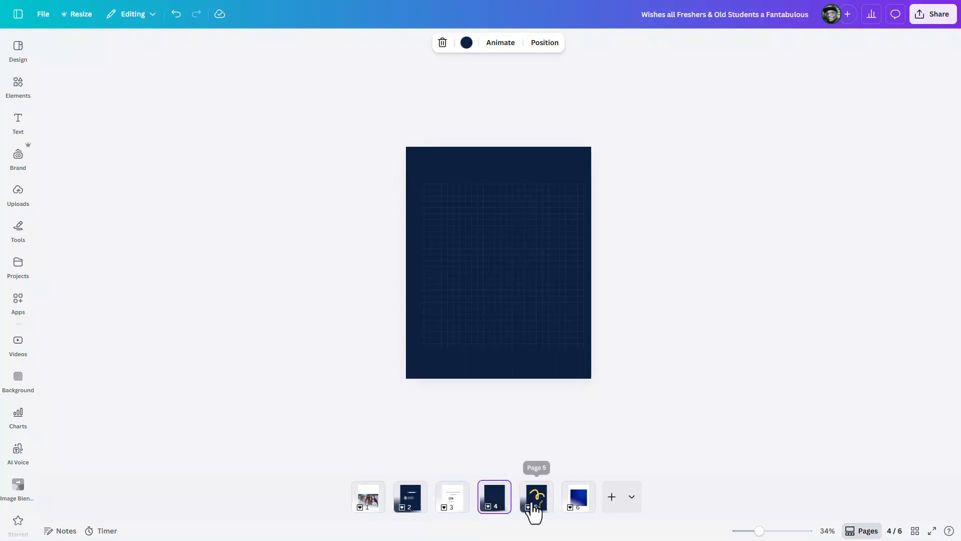
left_click(535, 511)
left_click(578, 508)
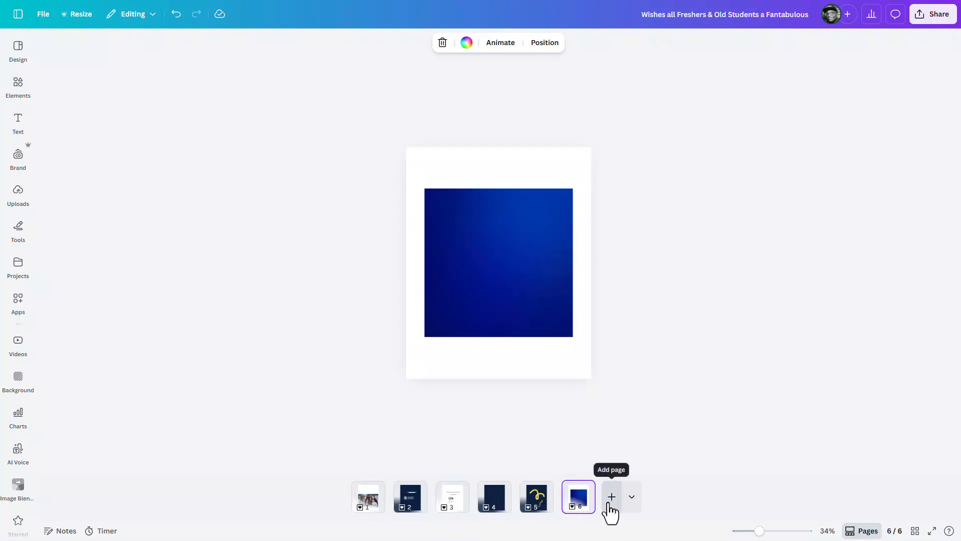
left_click(611, 500)
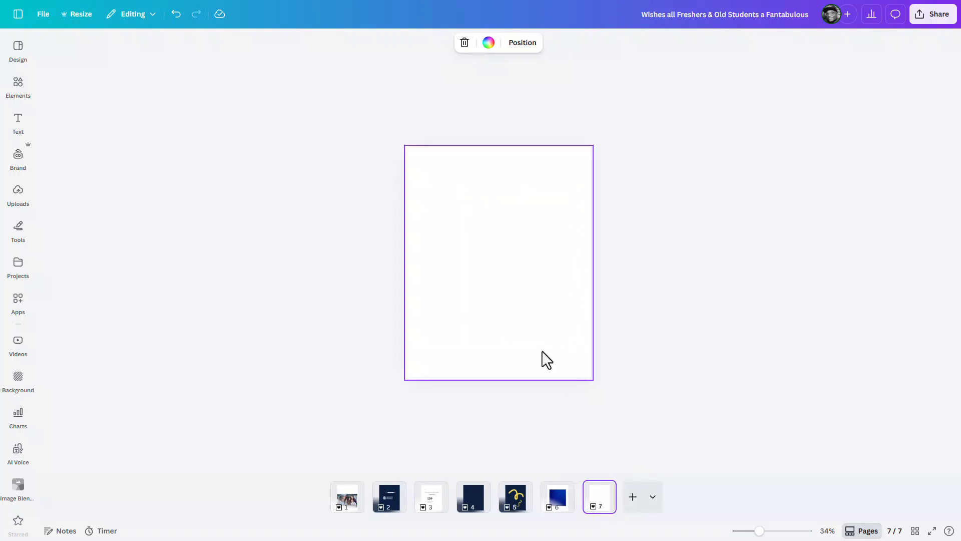
left_click_drag(596, 503, 334, 494)
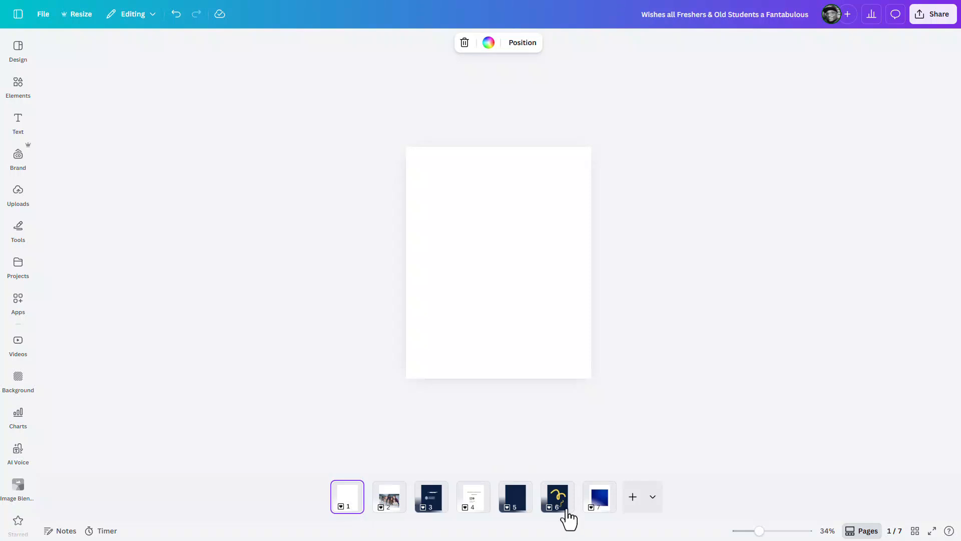
Move the blue gradient image from page 7 onto page 1 and enlarge it to cover the whole page
left_click(395, 503)
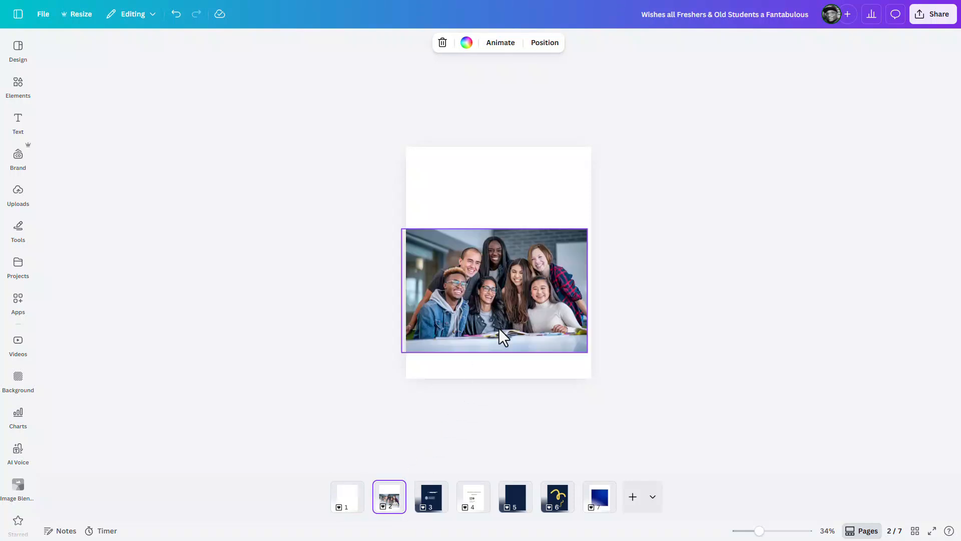
left_click(521, 498)
left_click(534, 269)
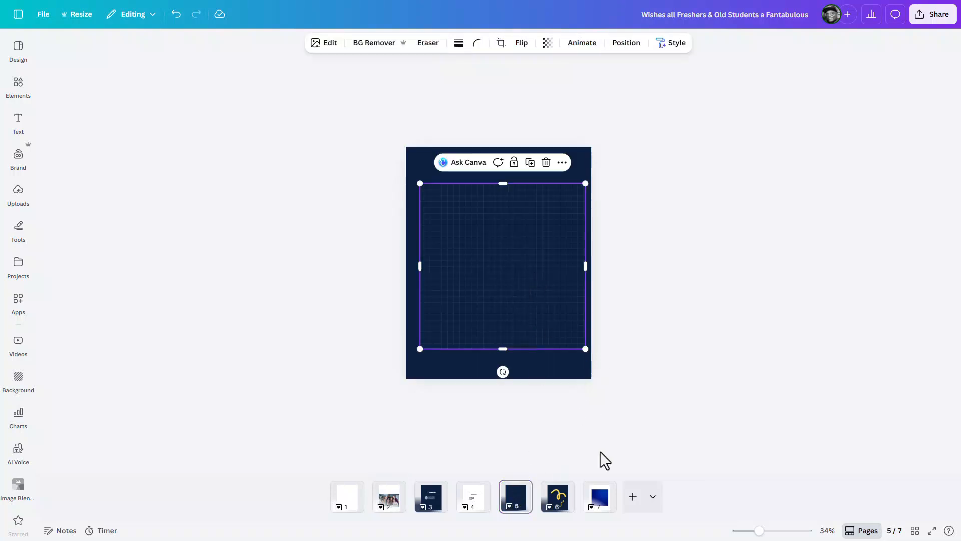
left_click(593, 506)
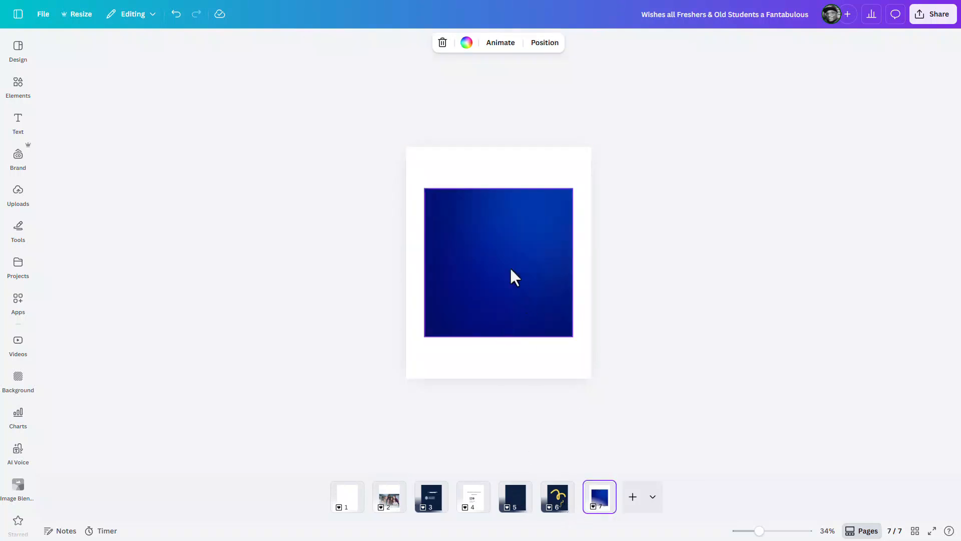
left_click_drag(510, 266, 415, 473)
left_click_drag(572, 335, 618, 390)
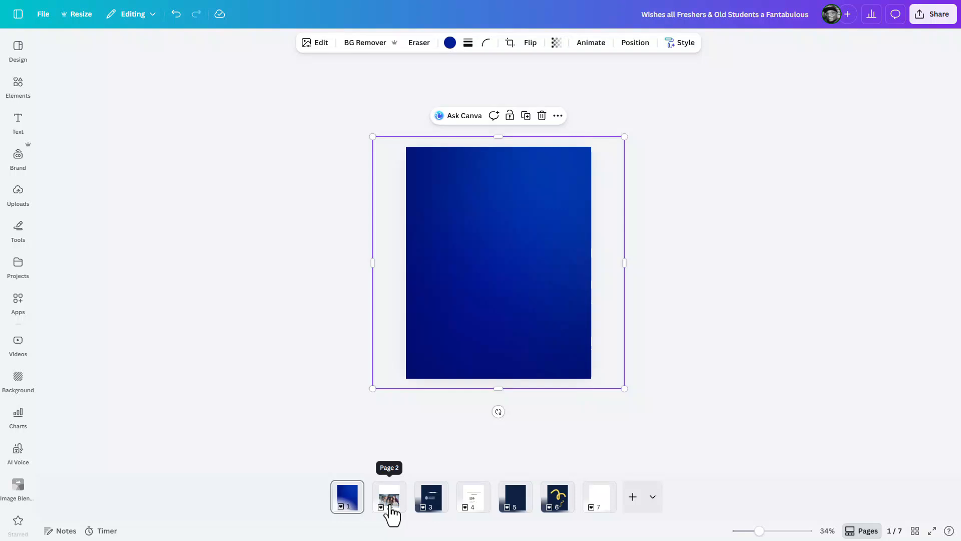
Move the grid pattern from page 5 onto page 1, enlarge it to cover the page and centre it
left_click(390, 498)
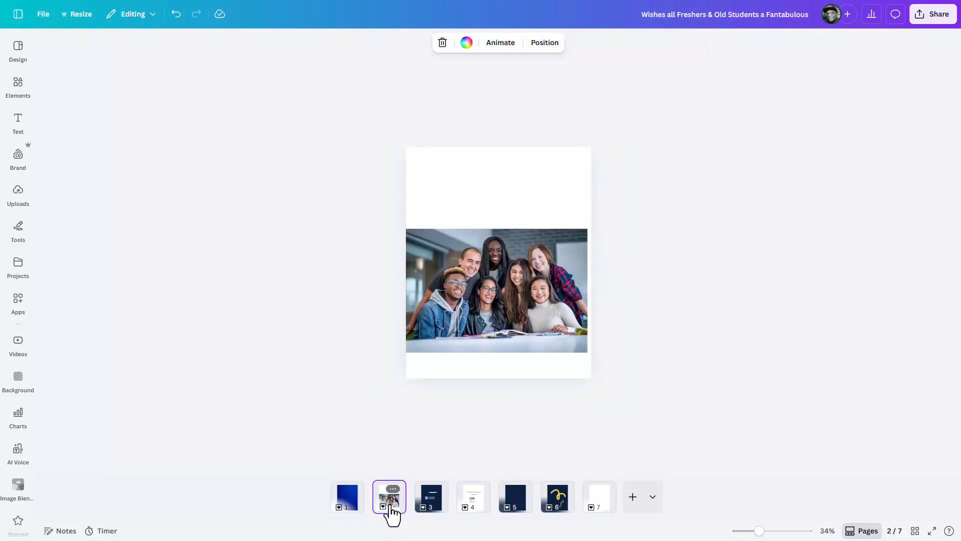
left_click(515, 498)
left_click(543, 313)
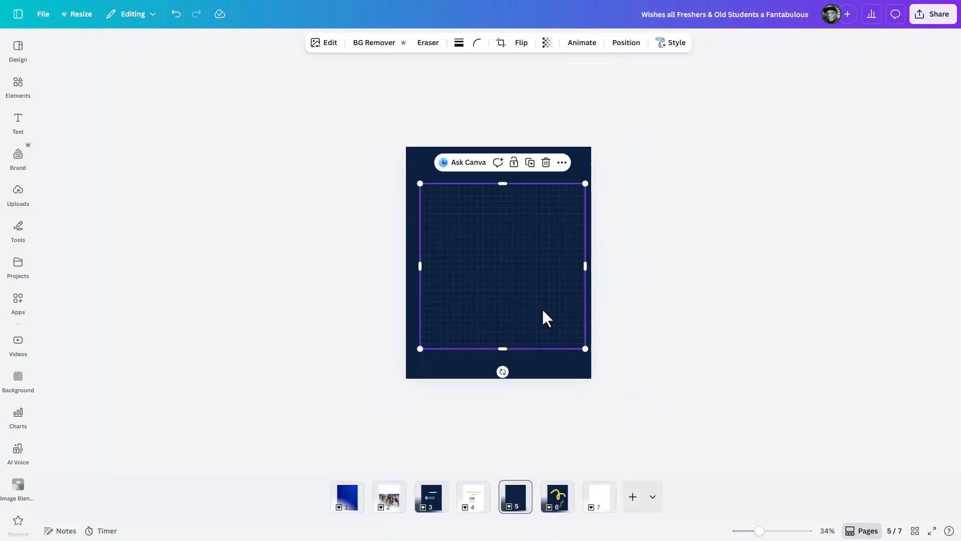
scroll(521, 286, "up", 8)
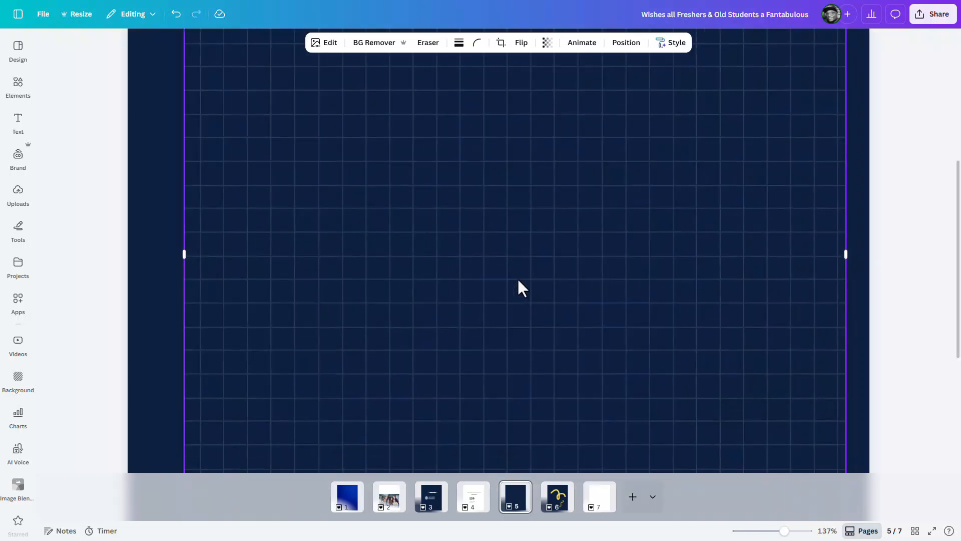
scroll(518, 283, "down", 8)
left_click_drag(519, 290, 349, 503)
left_click_drag(594, 365, 622, 389)
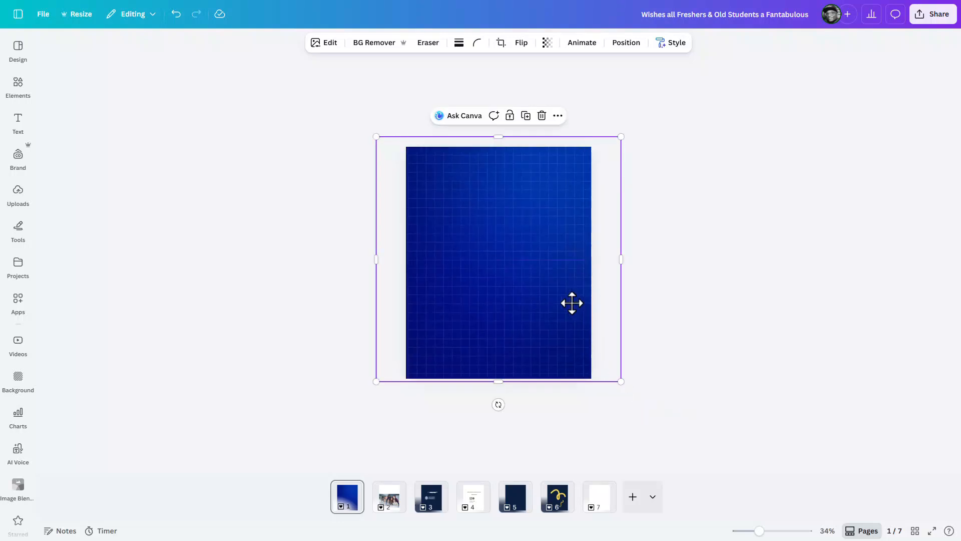
left_click_drag(560, 283, 560, 287)
Try the grid pattern on page 1 at transparency 100 and undo the change
left_click(548, 43)
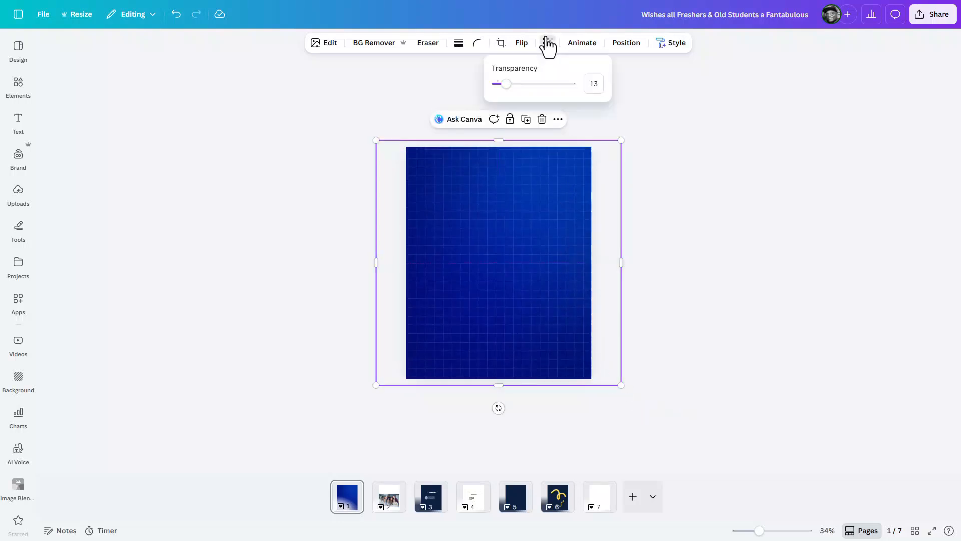
left_click_drag(510, 79, 672, 107)
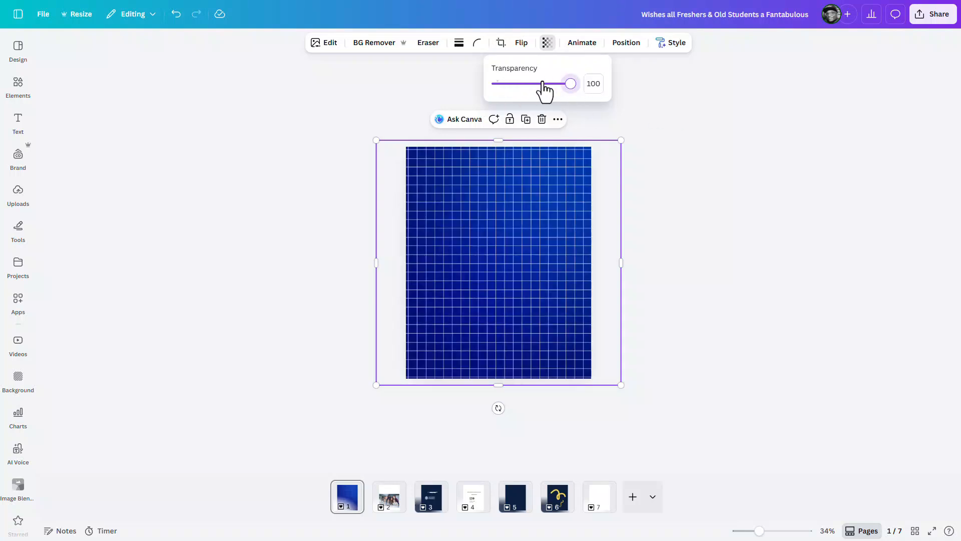
key("Escape")
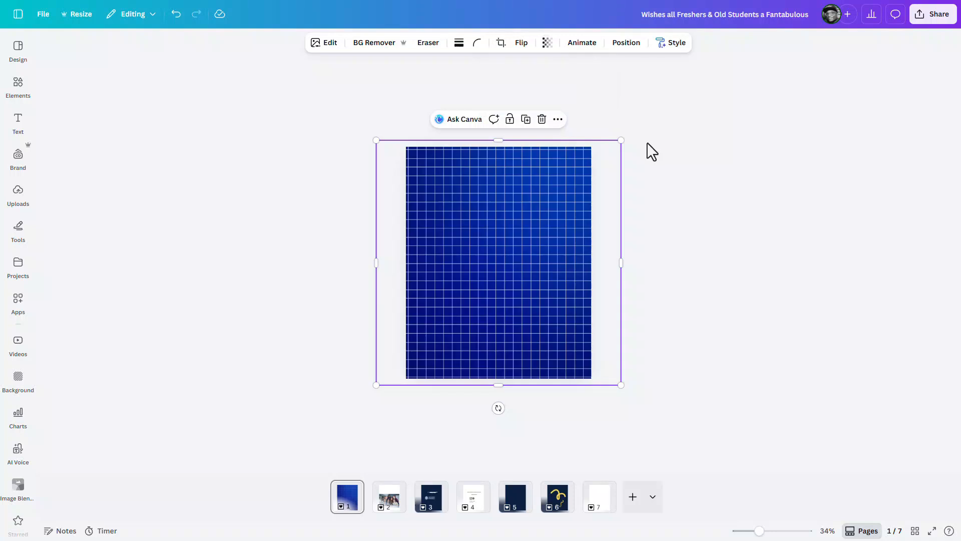
key("ctrl+z")
left_click(548, 44)
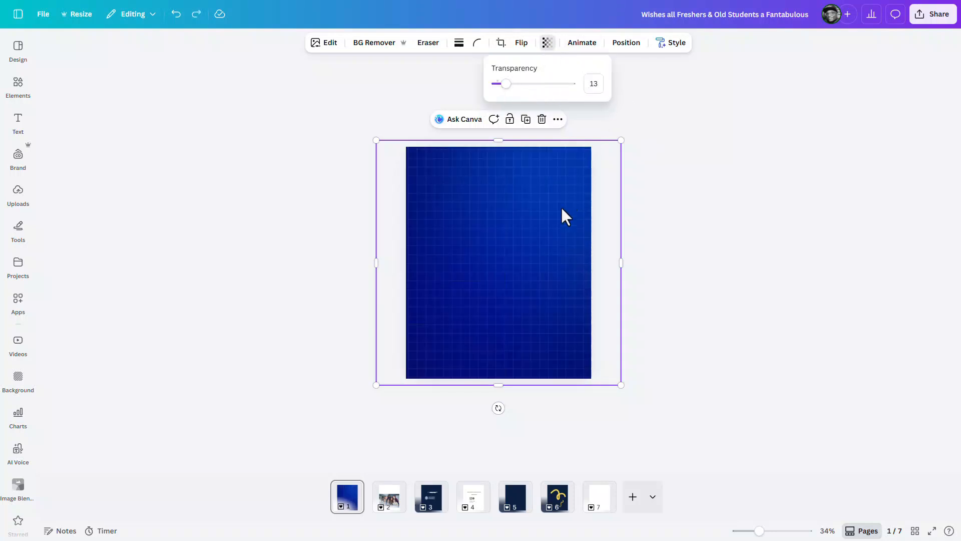
Move the group photo of students from page 2 onto page 1 and remove its background
scroll(467, 422, "down", 1)
left_click(560, 278)
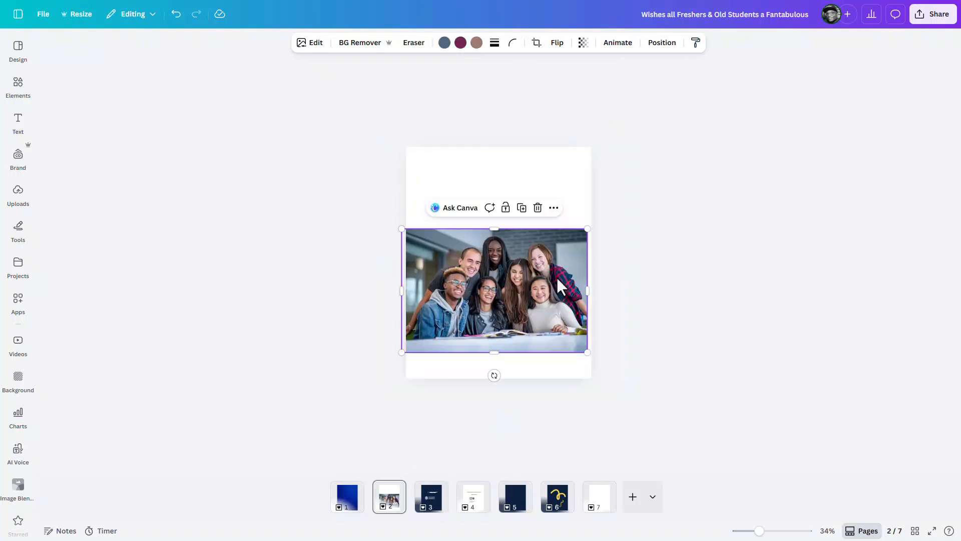
left_click_drag(560, 278, 349, 503)
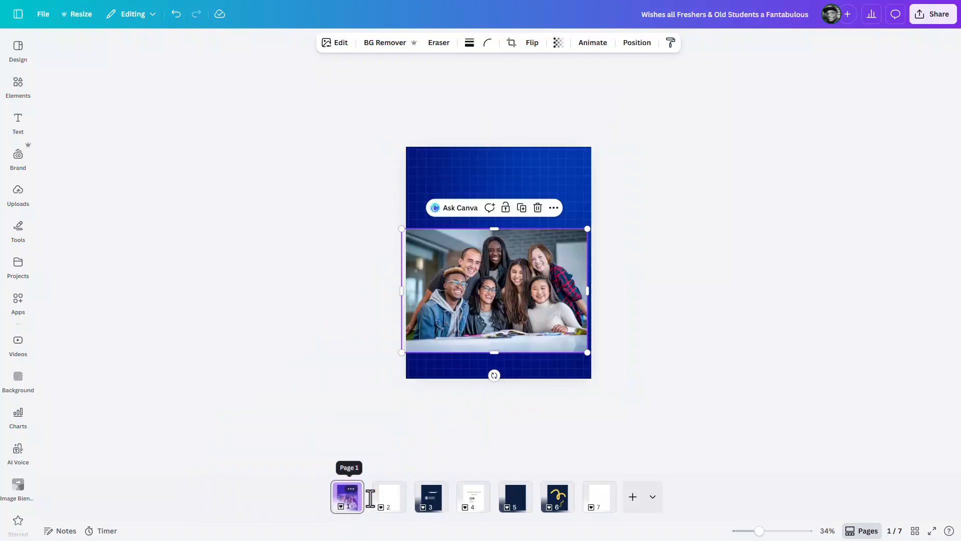
left_click(361, 43)
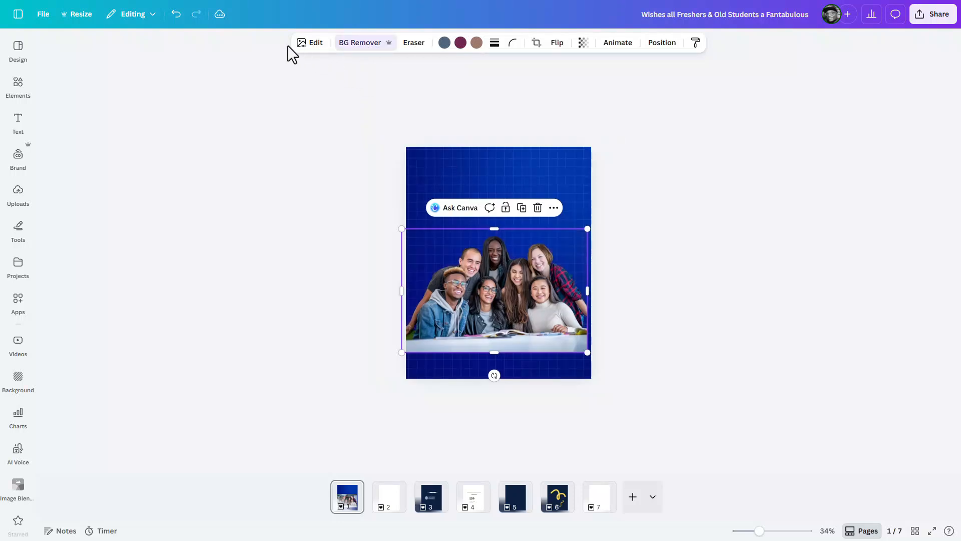
Turn the group photo black and white by setting its saturation to -100 in the image adjustments
left_click(309, 44)
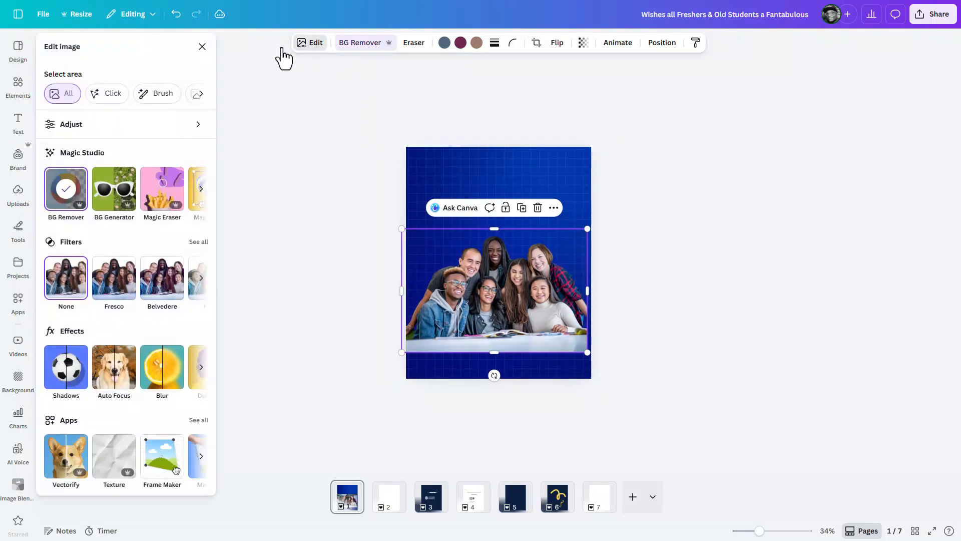
left_click(137, 125)
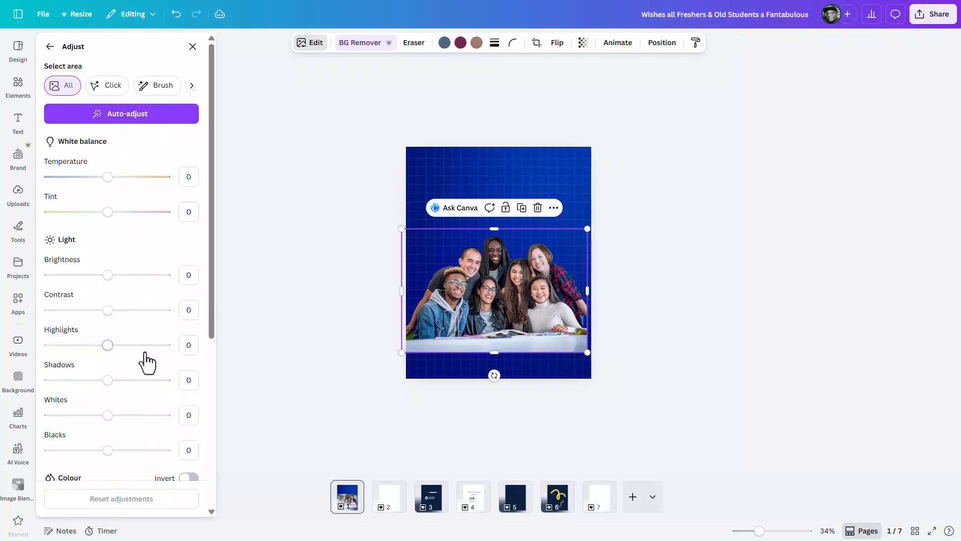
scroll(148, 360, "down", 5)
scroll(129, 434, "down", 1)
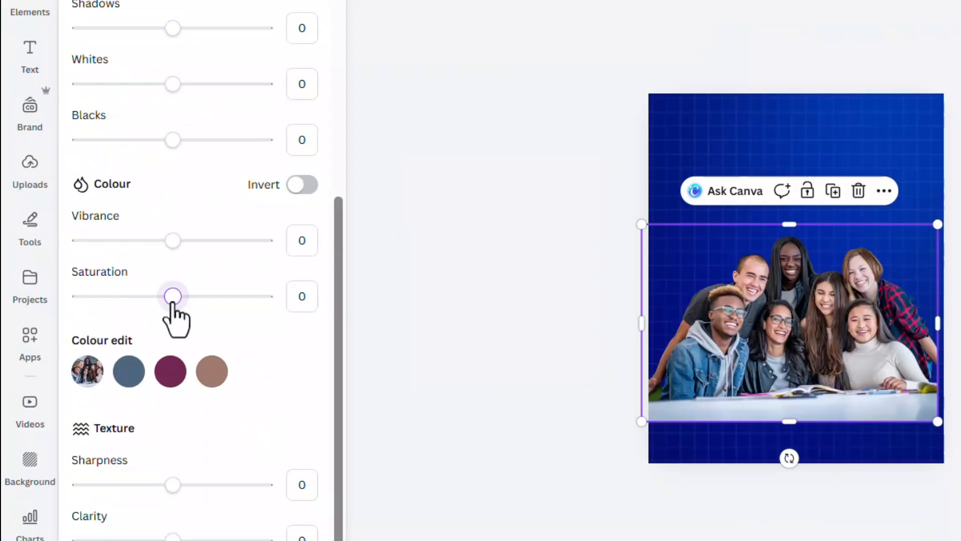
left_click_drag(173, 295, 30, 313)
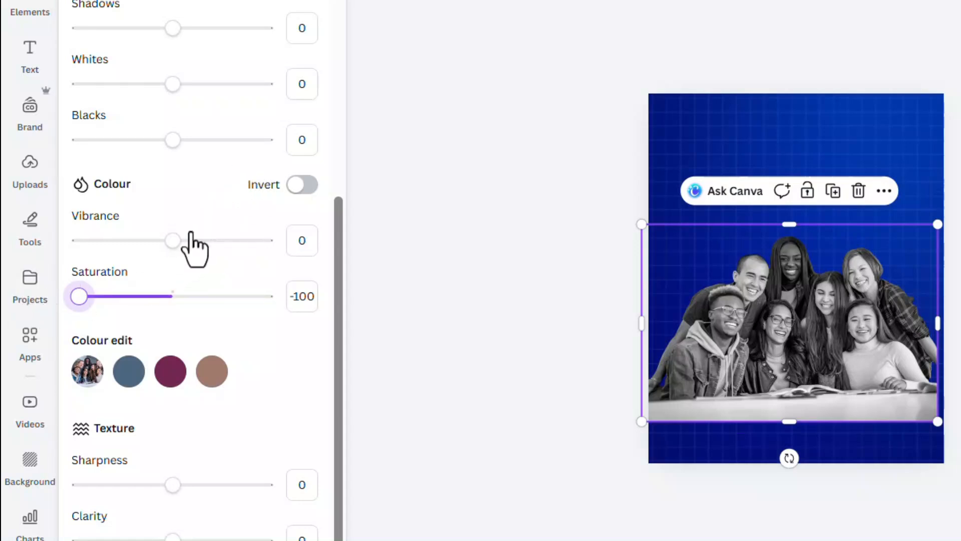
Increase the group photo's sharpness slightly and set its brightness to 11
left_click_drag(173, 484, 193, 486)
scroll(235, 390, "up", 8)
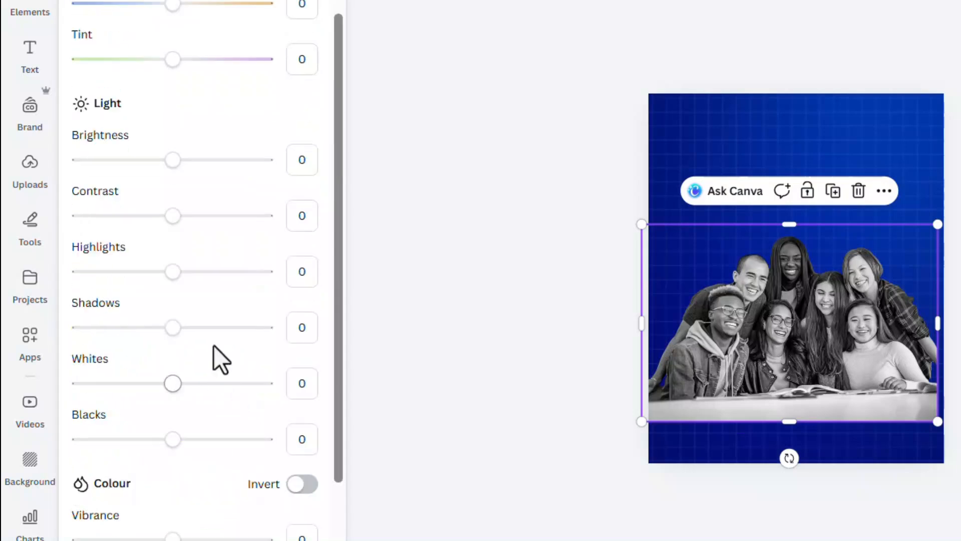
left_click_drag(174, 267, 184, 267)
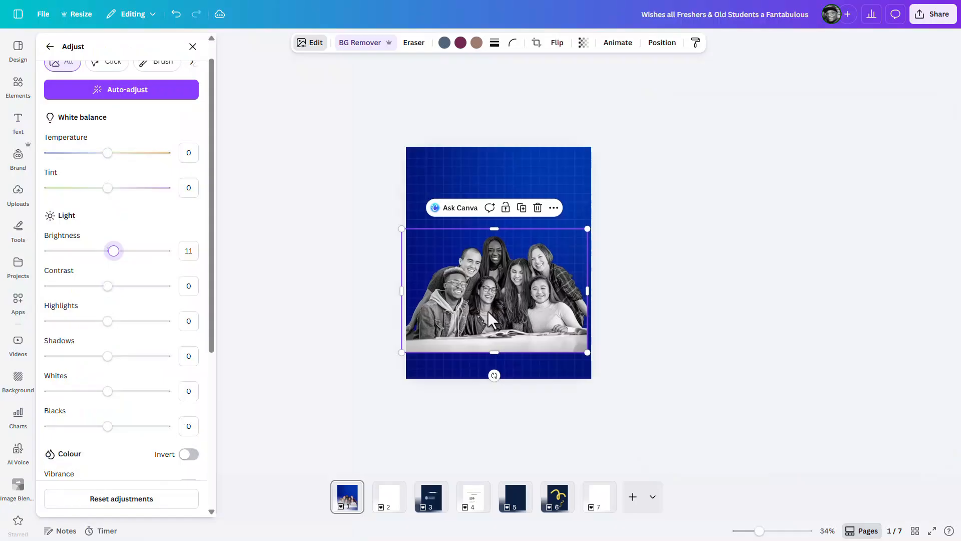
Enlarge the group photo beyond the page width and move it down to the page's bottom edge
scroll(487, 311, "up", 5)
scroll(547, 306, "down", 4)
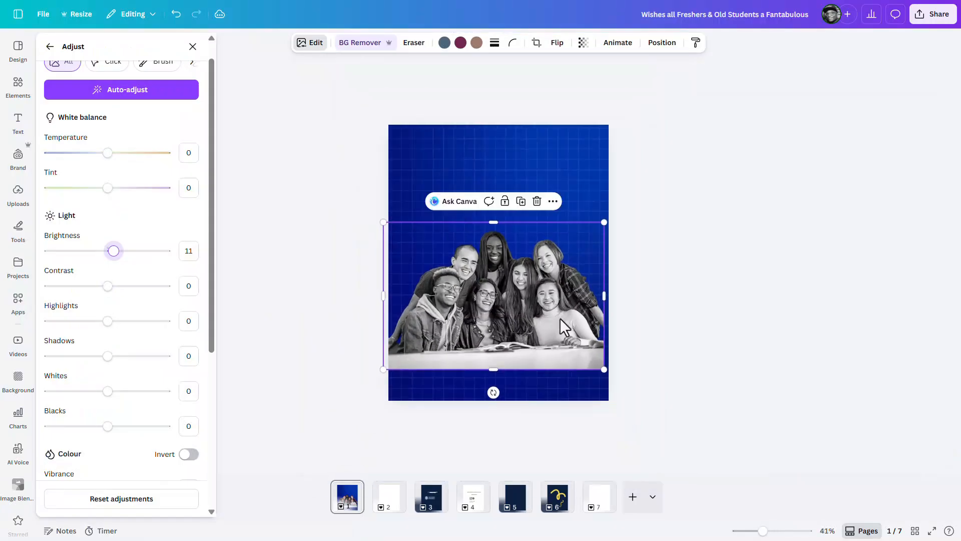
left_click_drag(604, 370, 623, 381)
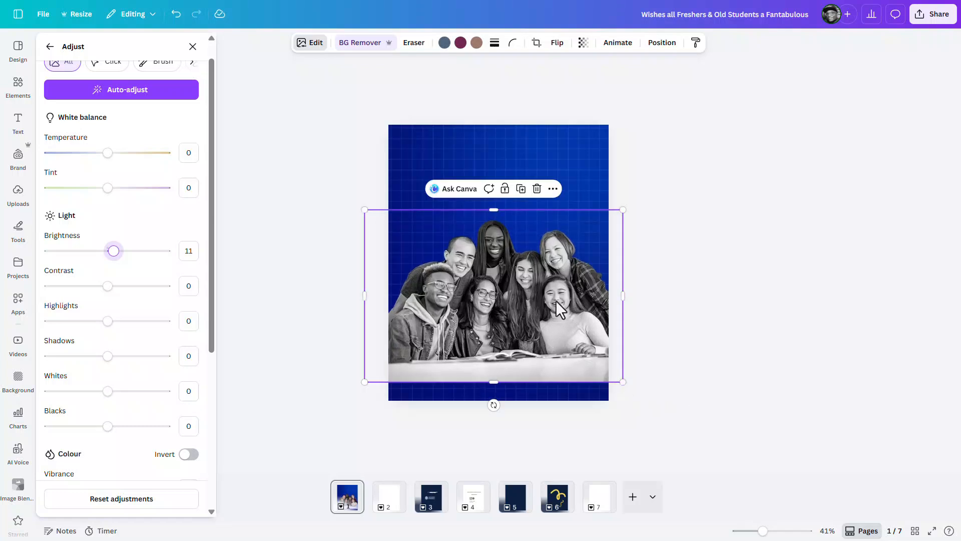
left_click_drag(555, 300, 557, 324)
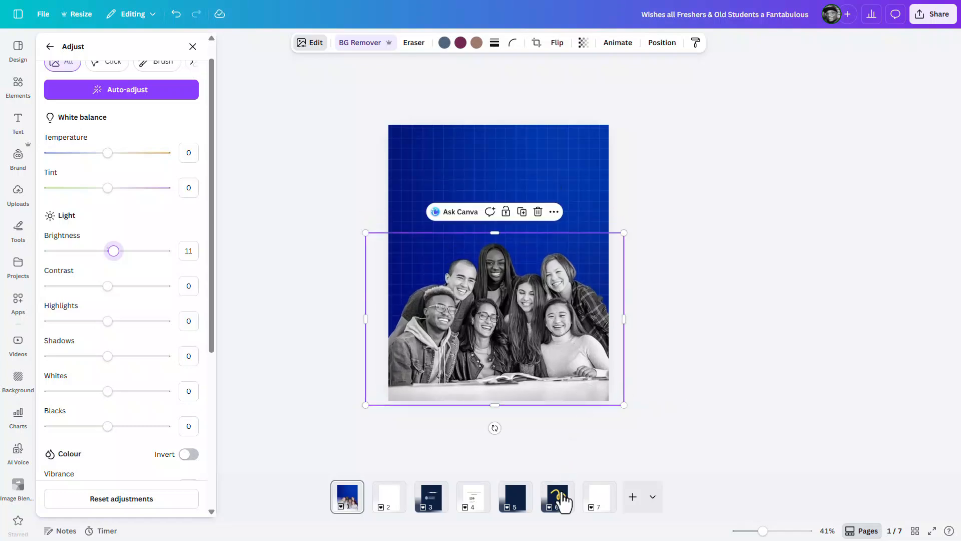
Move the text "Wishes all Freshers & Old Students a Fantabulous" from page 4 onto page 1, above the group photo
left_click(431, 507)
left_click(478, 506)
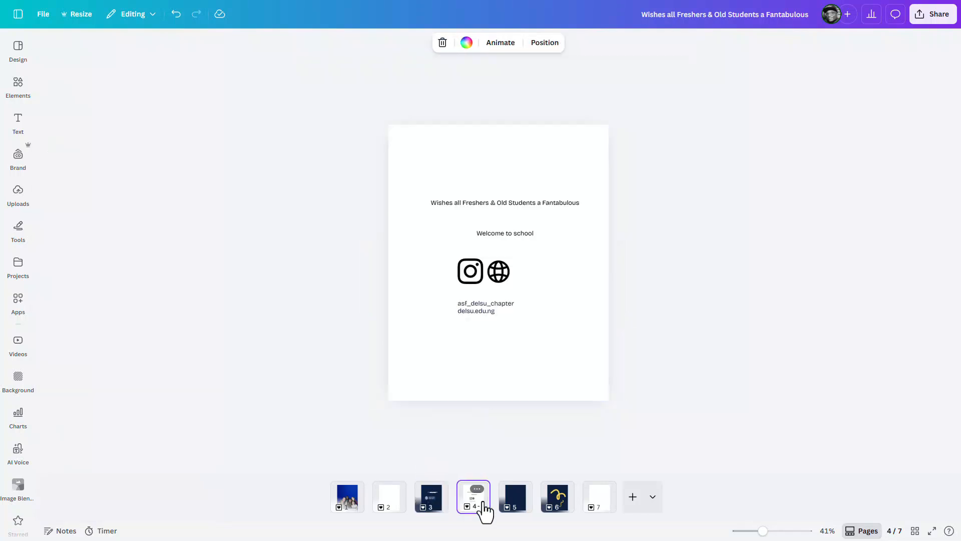
left_click(515, 506)
left_click(558, 507)
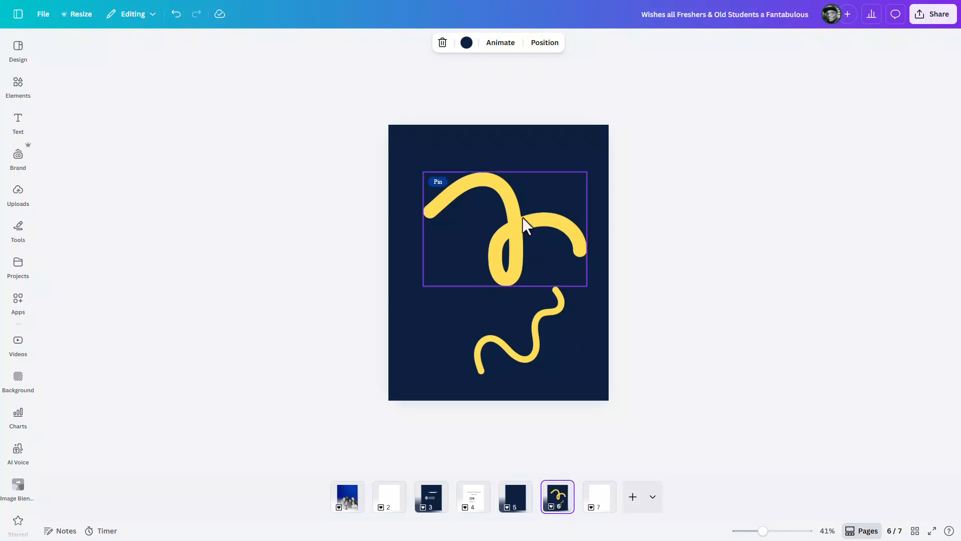
left_click(545, 211)
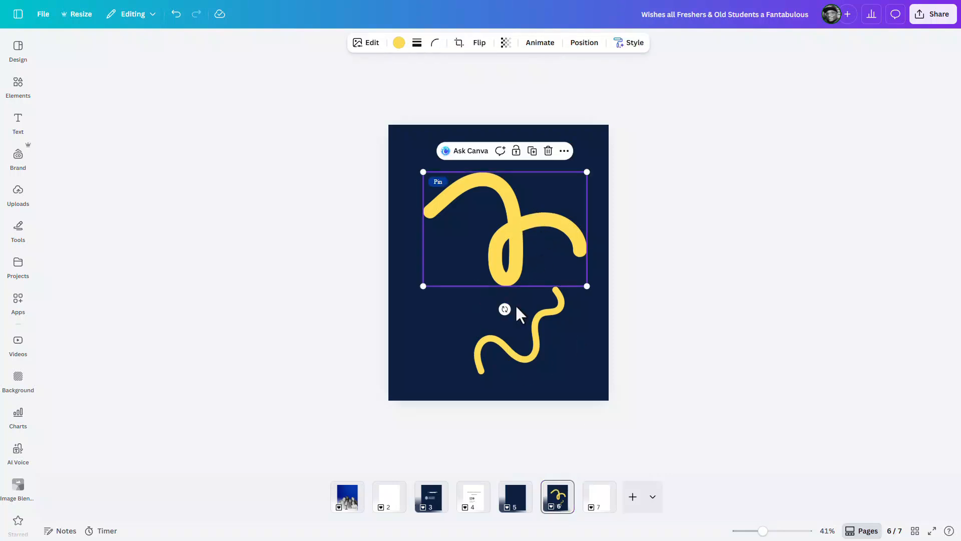
left_click(496, 488)
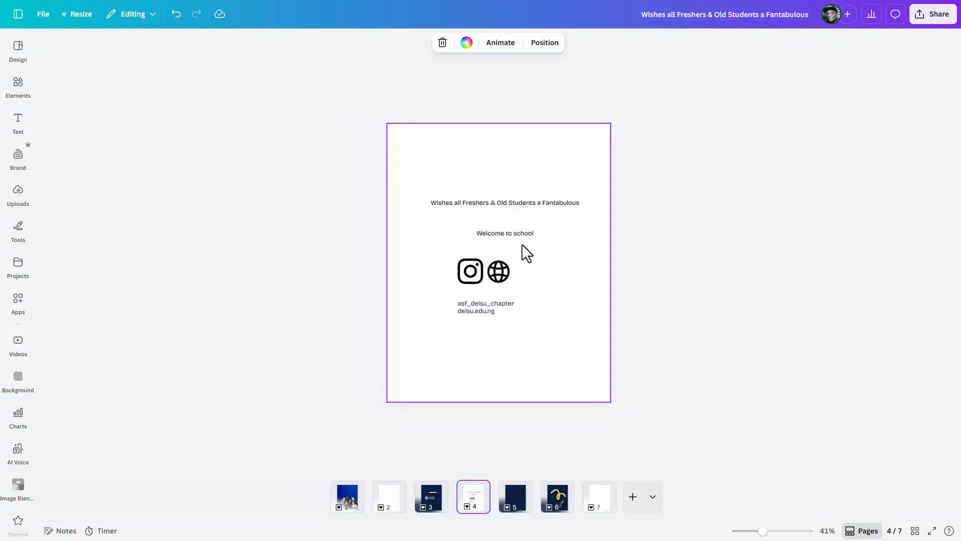
left_click(524, 205)
left_click_drag(524, 205, 349, 501)
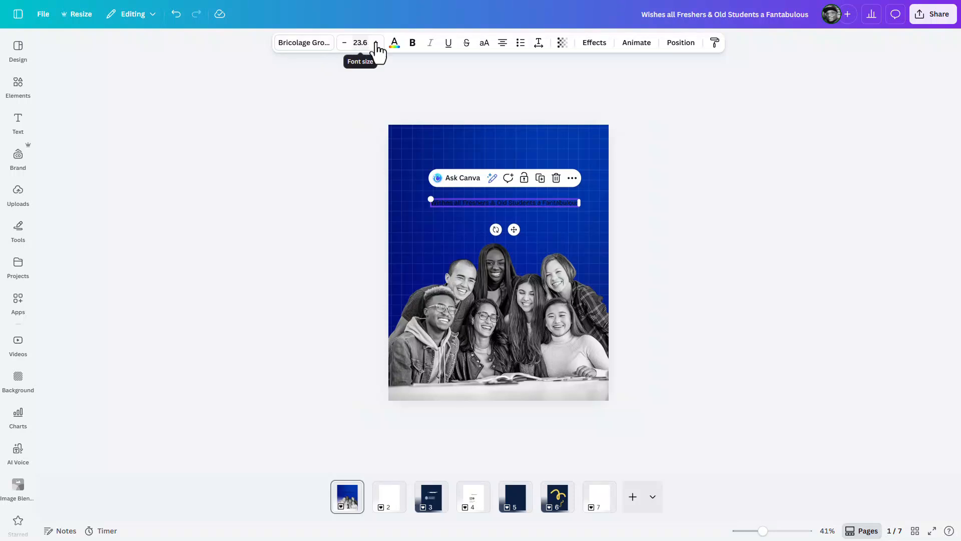
Colour the text "Wishes all Freshers & Old Students a Fantabulous" white and narrow its box so it wraps onto two lines
left_click(394, 44)
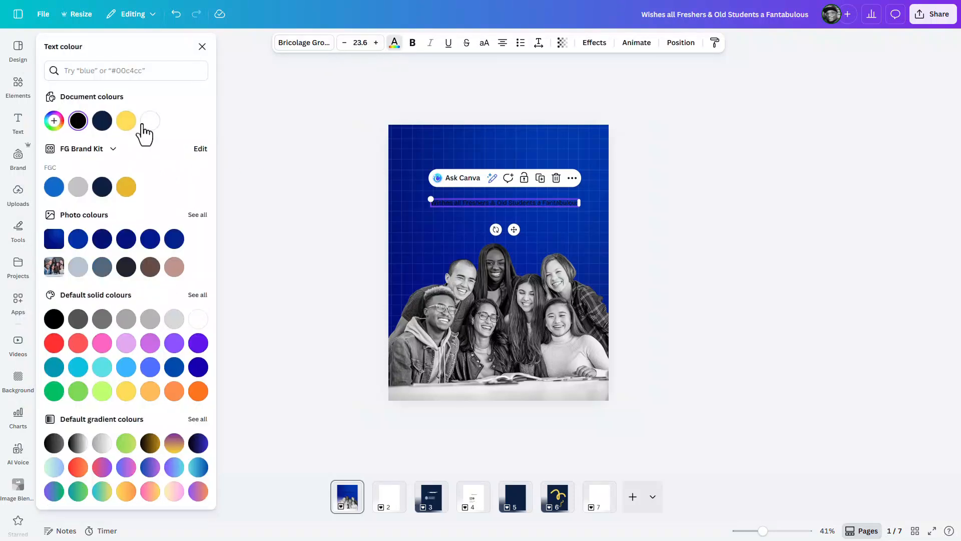
left_click(144, 119)
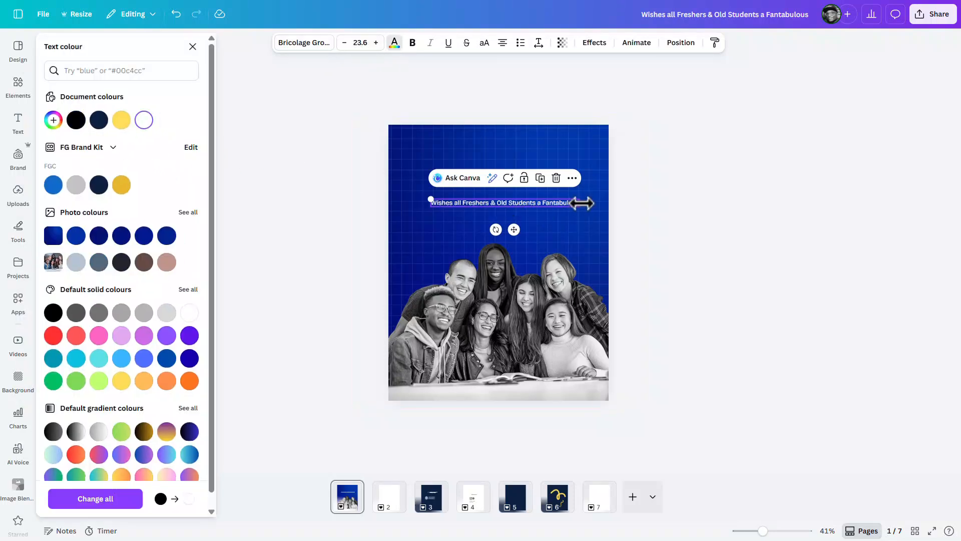
left_click_drag(577, 203, 530, 203)
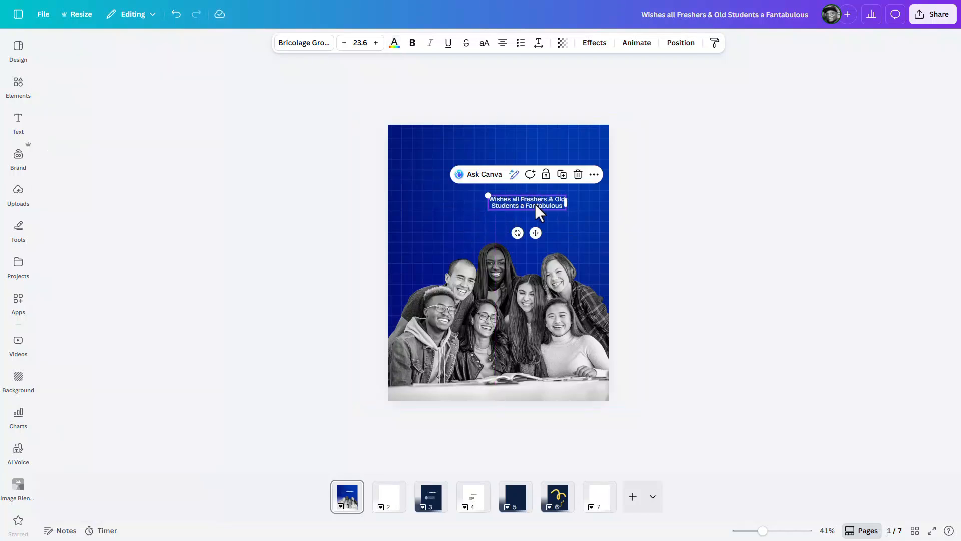
left_click(306, 43)
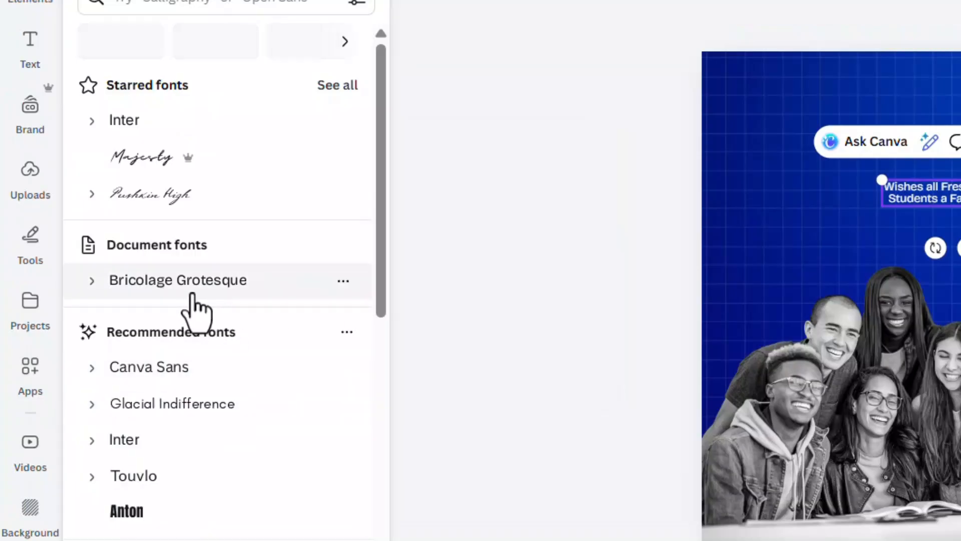
left_click(627, 254)
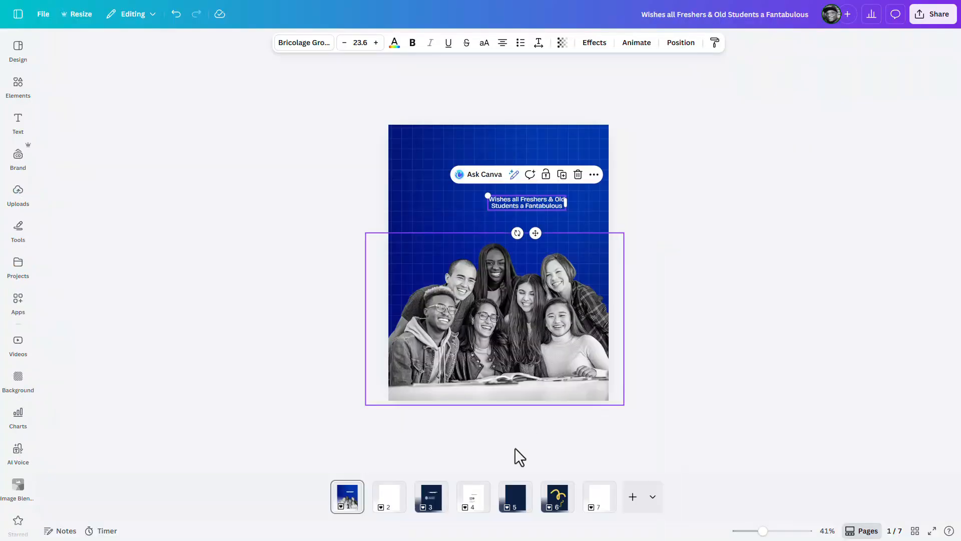
Move the text "Welcome to school" from page 4 onto page 1 and enlarge it to font size 134 on two lines
left_click(477, 505)
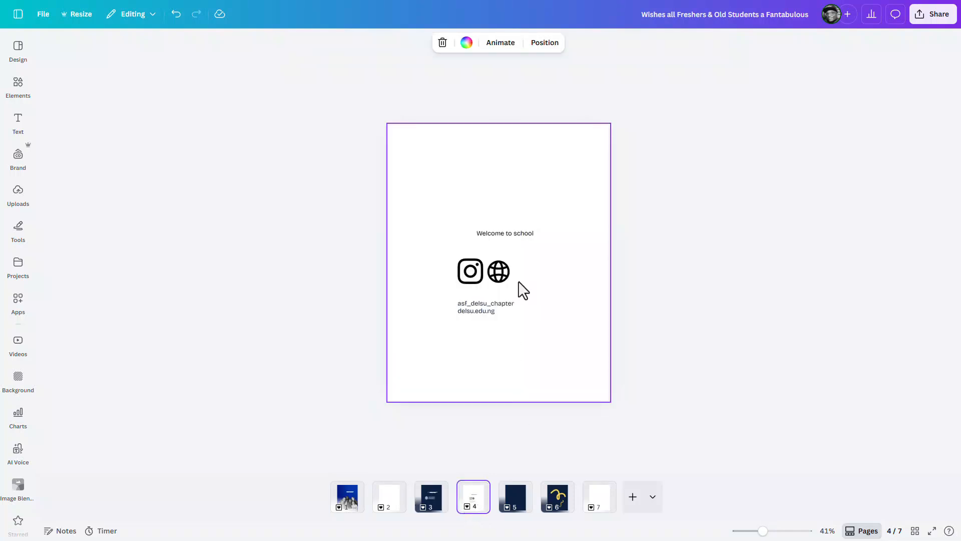
left_click(524, 235)
left_click_drag(522, 233, 350, 500)
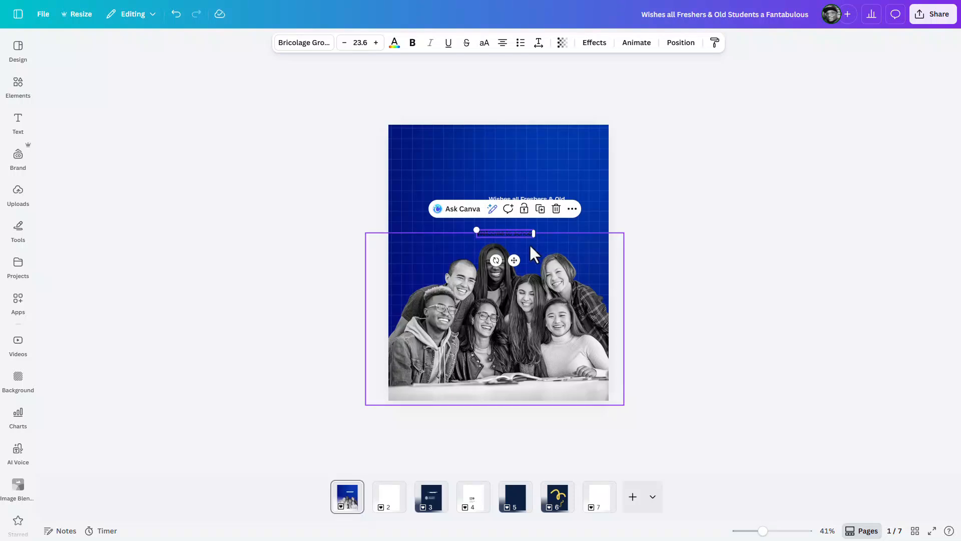
left_click_drag(534, 232, 511, 232)
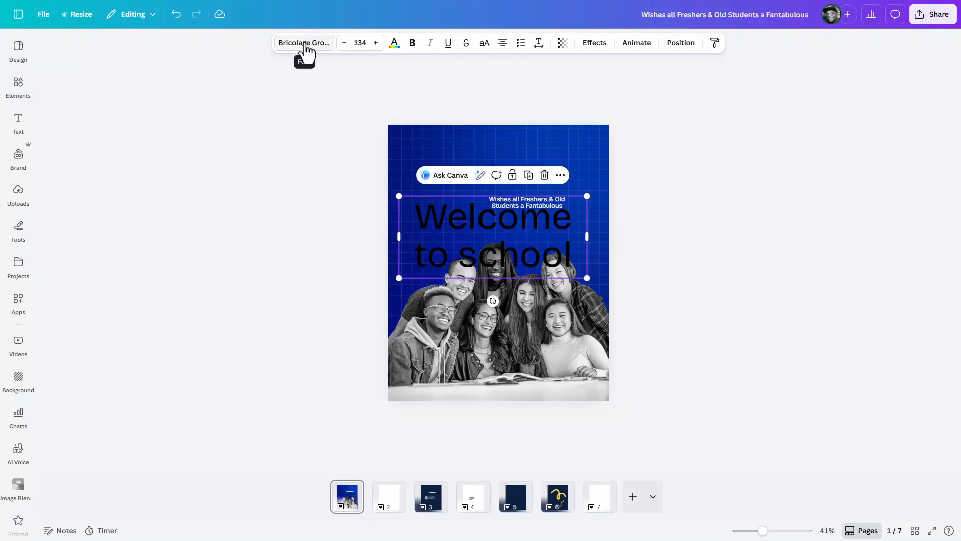
Set the "Welcome to school" heading's font to Zcool Kuaile and its colour to white
left_click(305, 44)
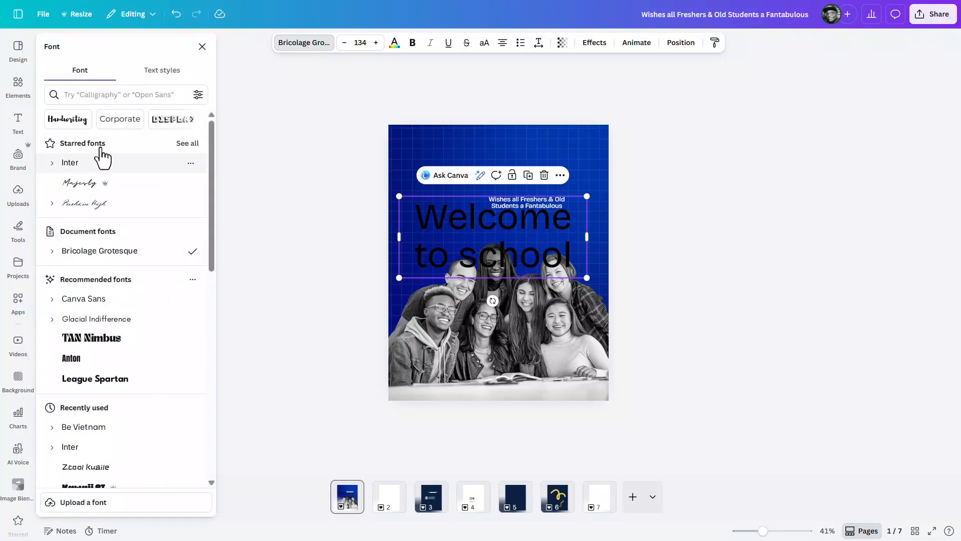
left_click(115, 99)
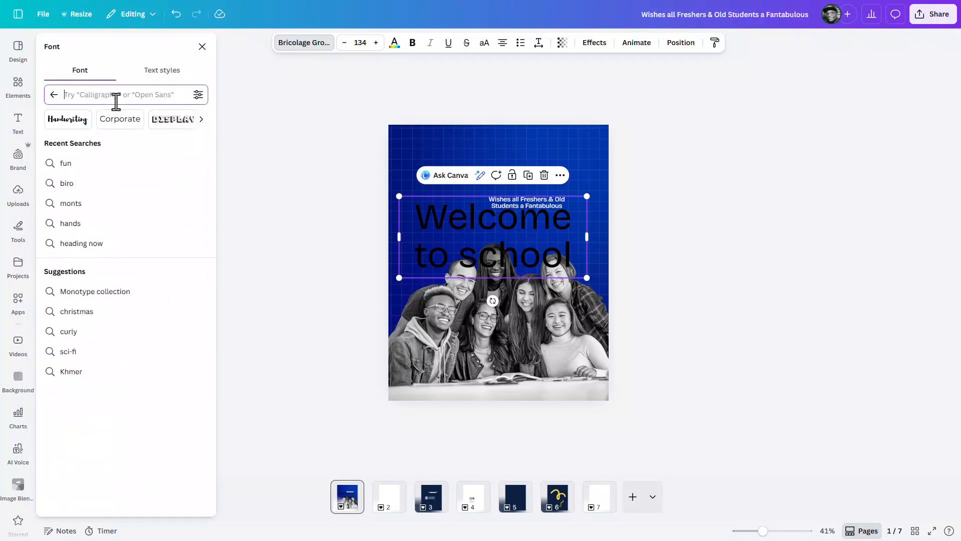
type("zcool")
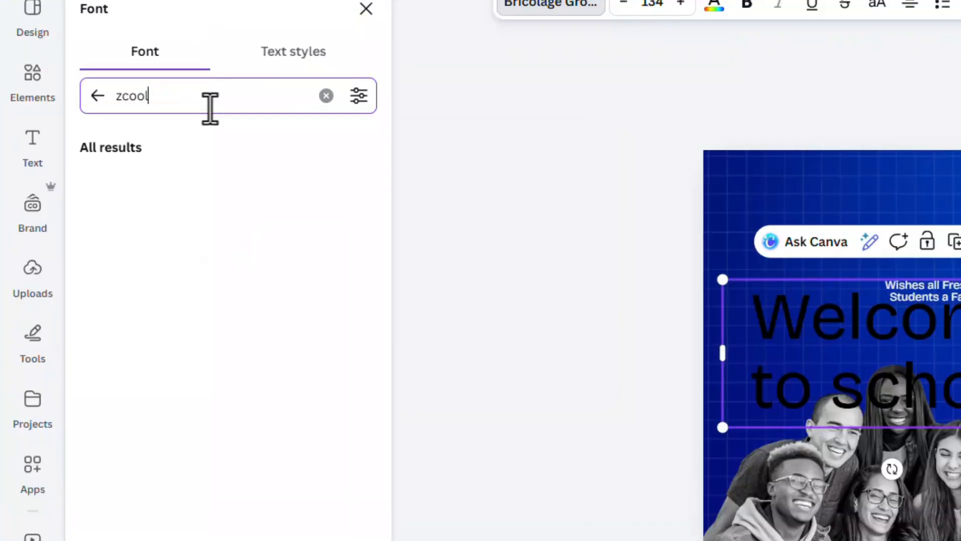
left_click(204, 193)
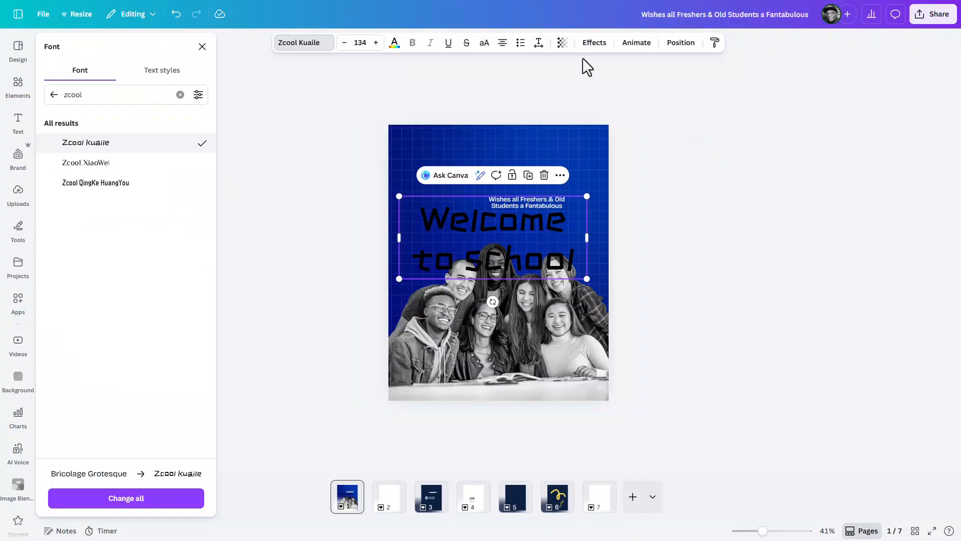
left_click(394, 42)
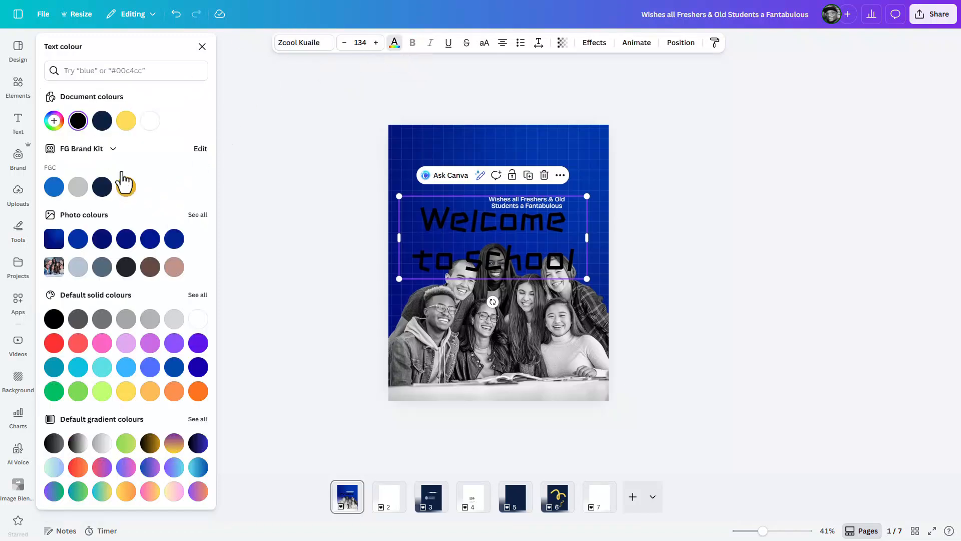
left_click(150, 120)
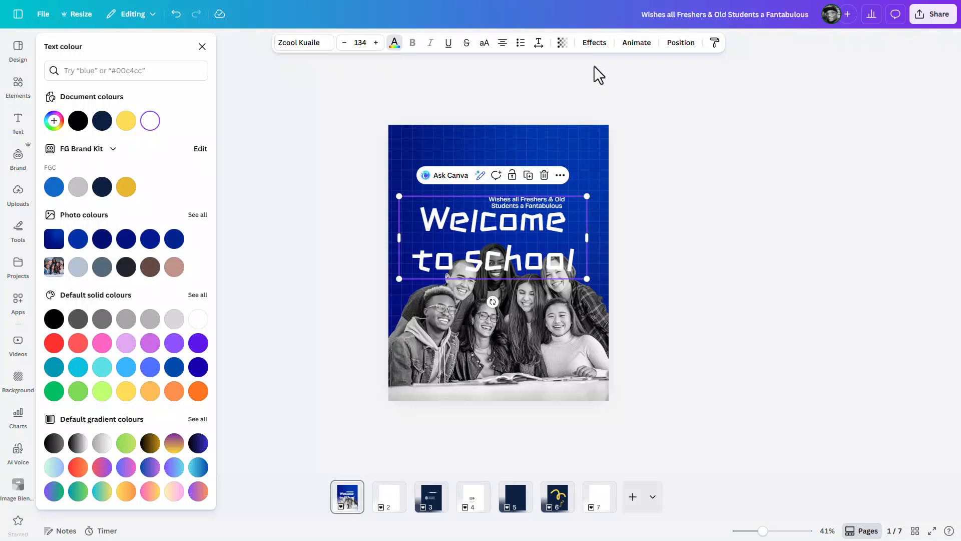
Apply a white Outline effect with thickness 34 to the "Welcome to school" heading
left_click(606, 45)
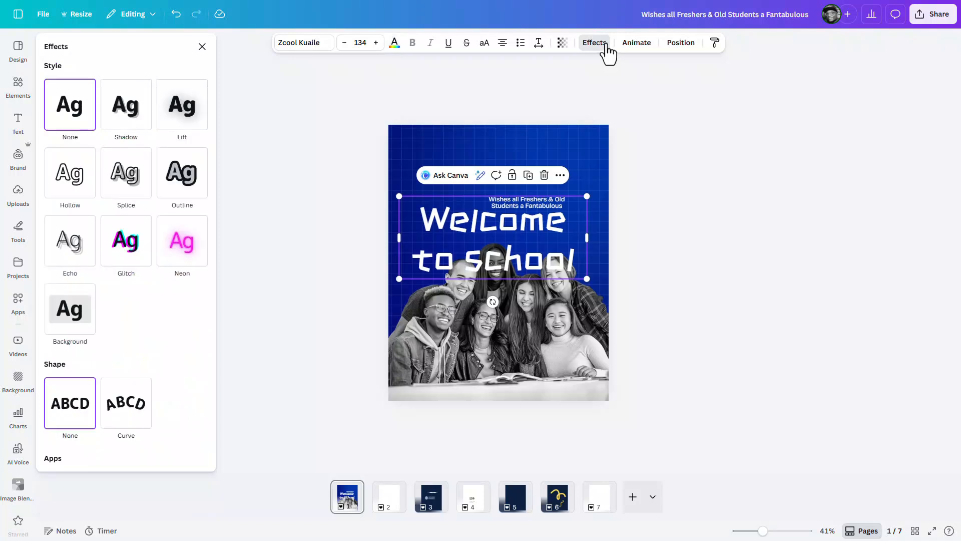
left_click(167, 187)
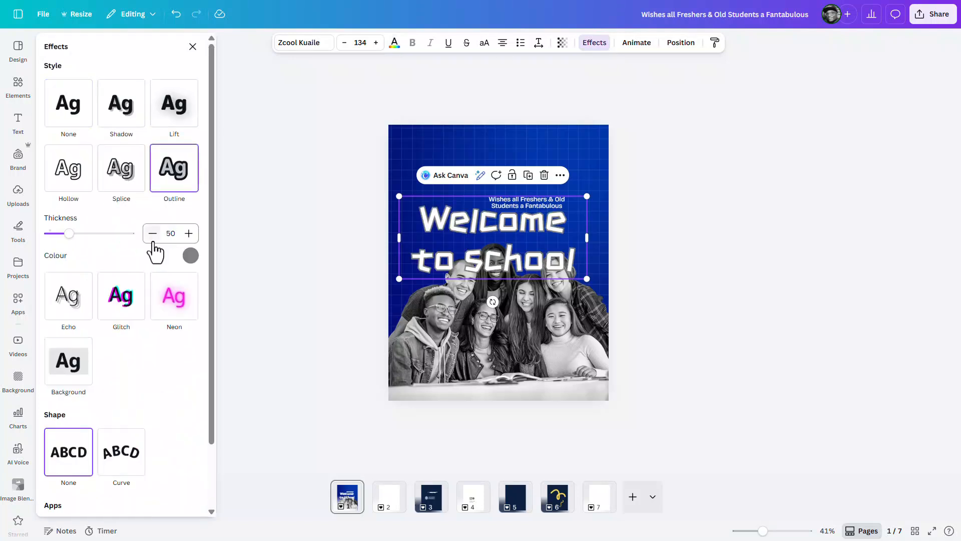
left_click(191, 256)
left_click(160, 306)
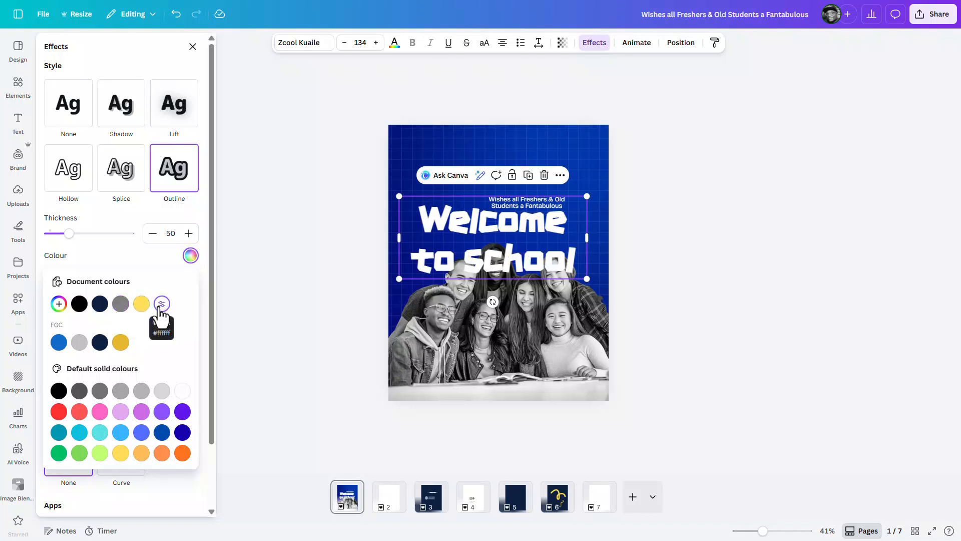
left_click(63, 234)
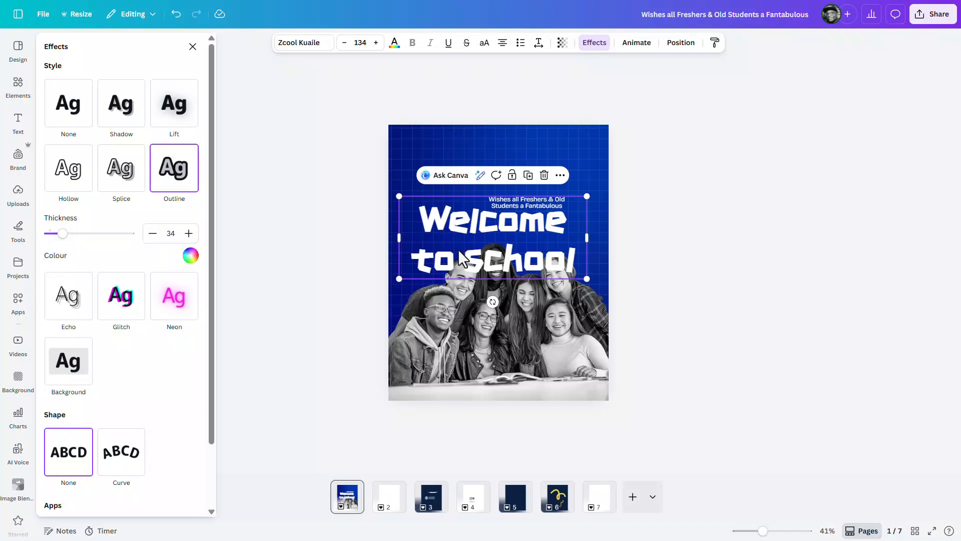
Duplicate the heading below the original and delete "to school" from the upper copy
left_click_drag(501, 239, 492, 311)
left_click(571, 227)
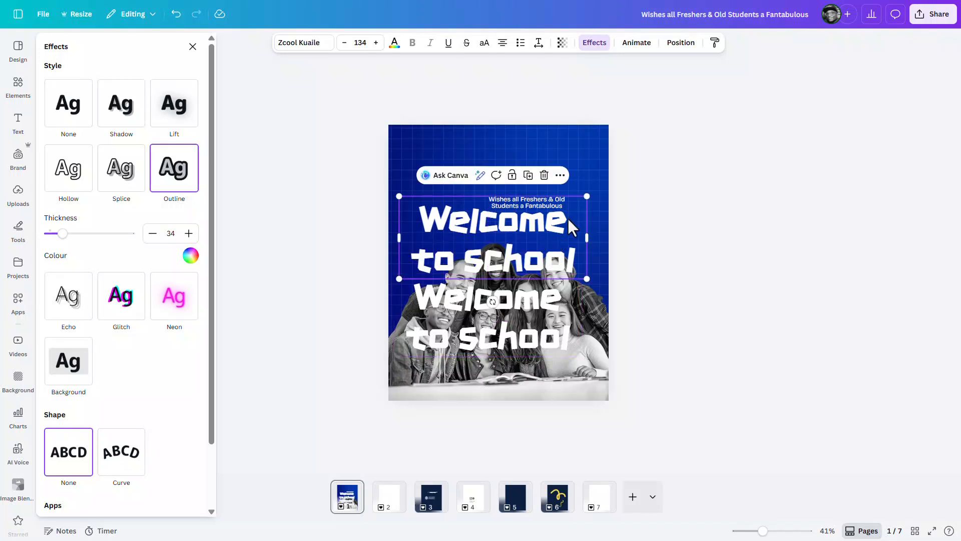
left_click(571, 226)
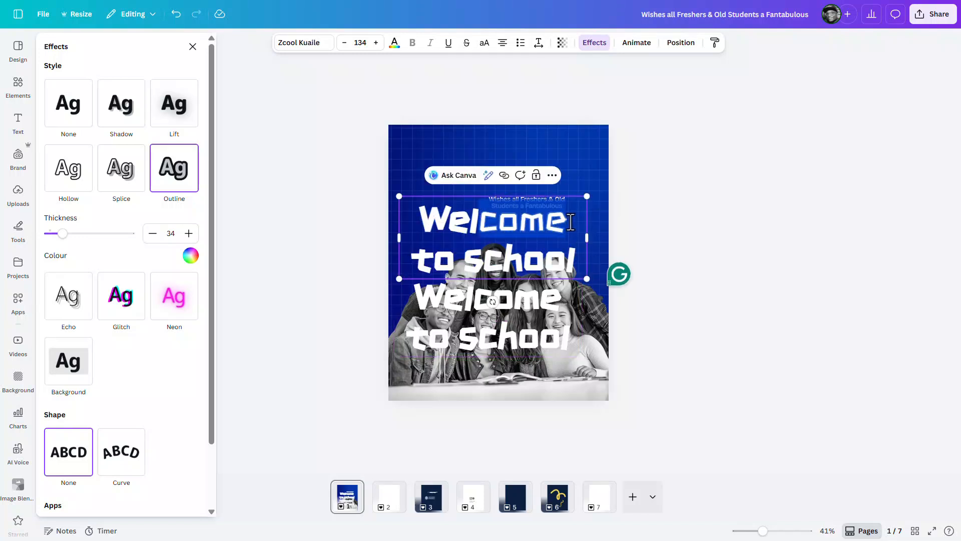
left_click_drag(577, 244, 577, 254)
key("BackSpace")
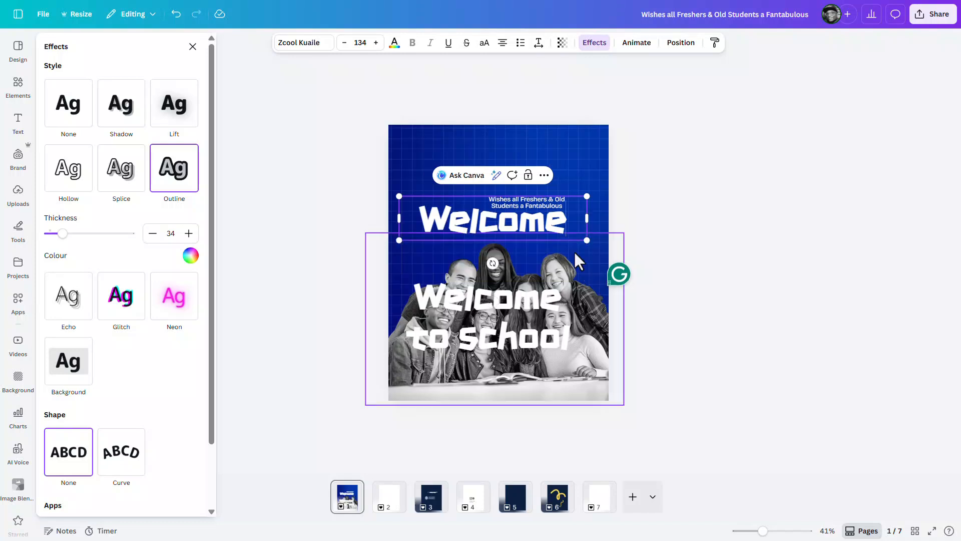
Delete the word "Welcome" from the lower heading copy, leaving only "to school"
left_click(497, 311)
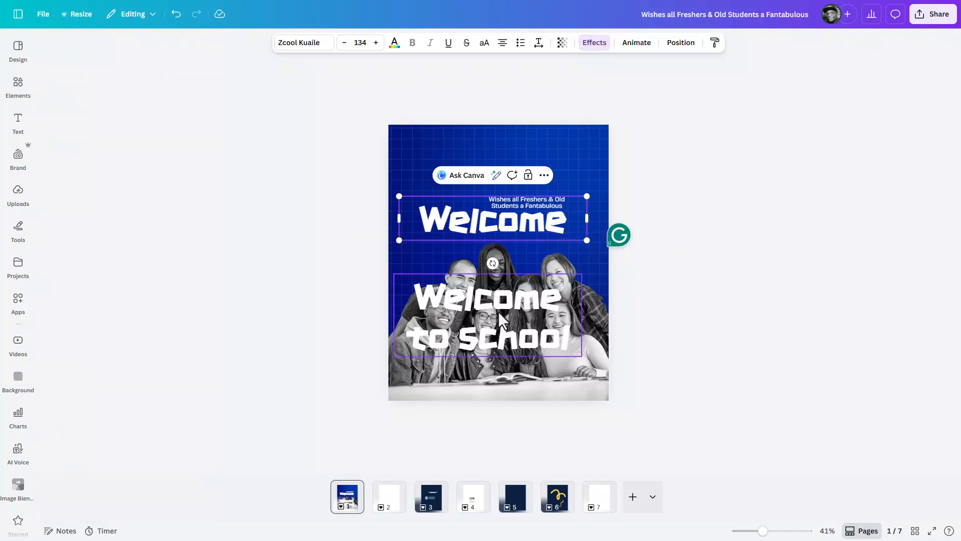
double_click(406, 340)
triple_click(407, 340)
left_click(407, 340)
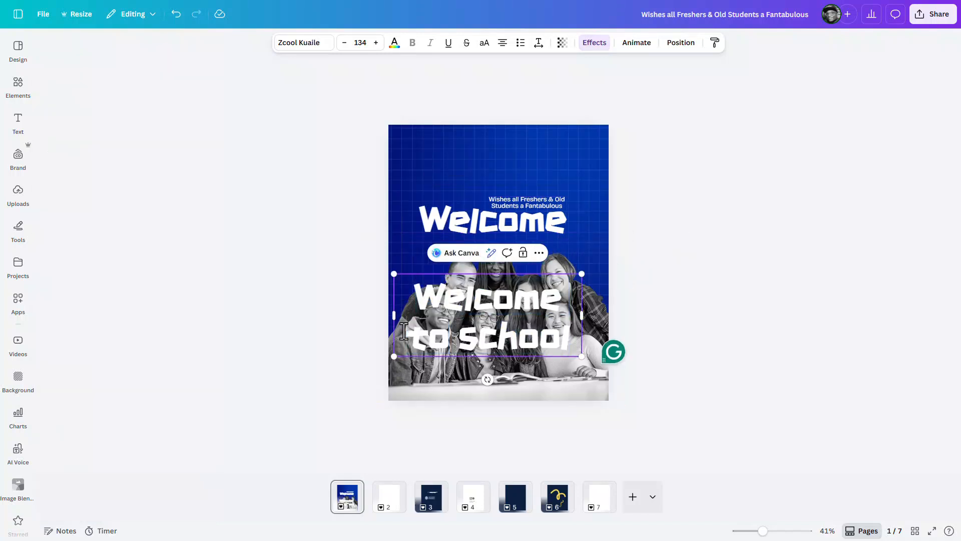
double_click(402, 306)
key("BackSpace")
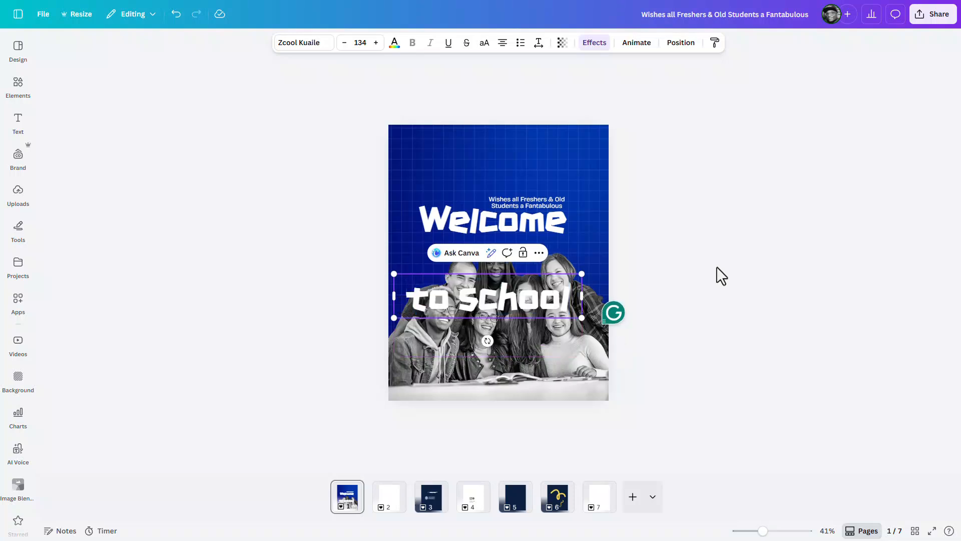
Move the "to school" line up so it sits tightly beneath "Welcome"
left_click(715, 268)
left_click_drag(537, 299, 542, 248)
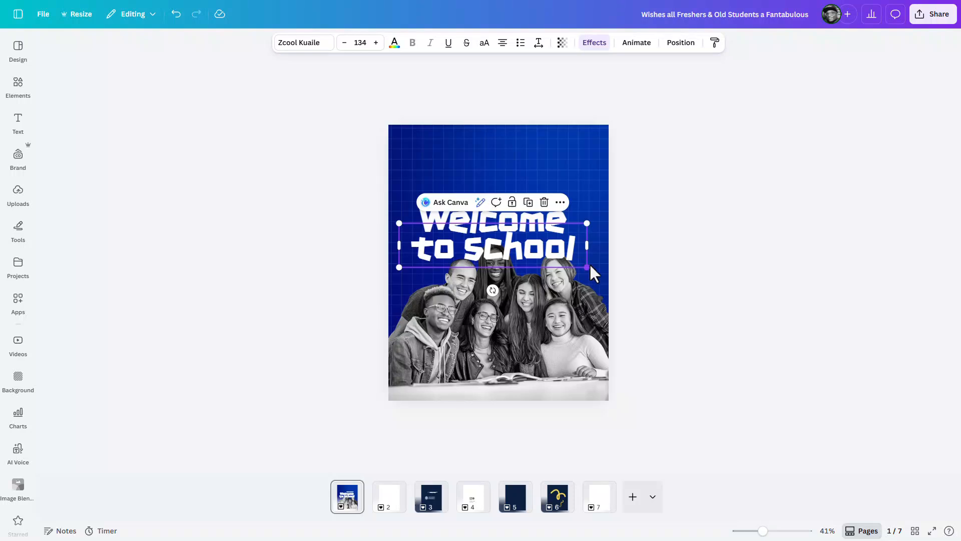
mouse_move(587, 266)
left_mouse_down()
mouse_move(578, 265)
mouse_move(590, 262)
left_mouse_up()
left_click(685, 237)
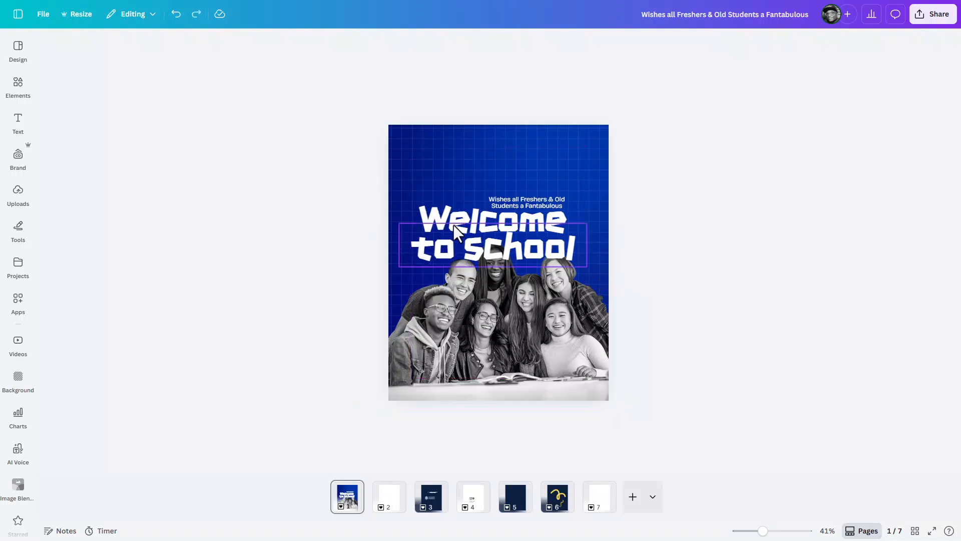
Scale the "Welcome" and "to school" lines down together to font size 107, centred above the group photo
left_click(450, 214)
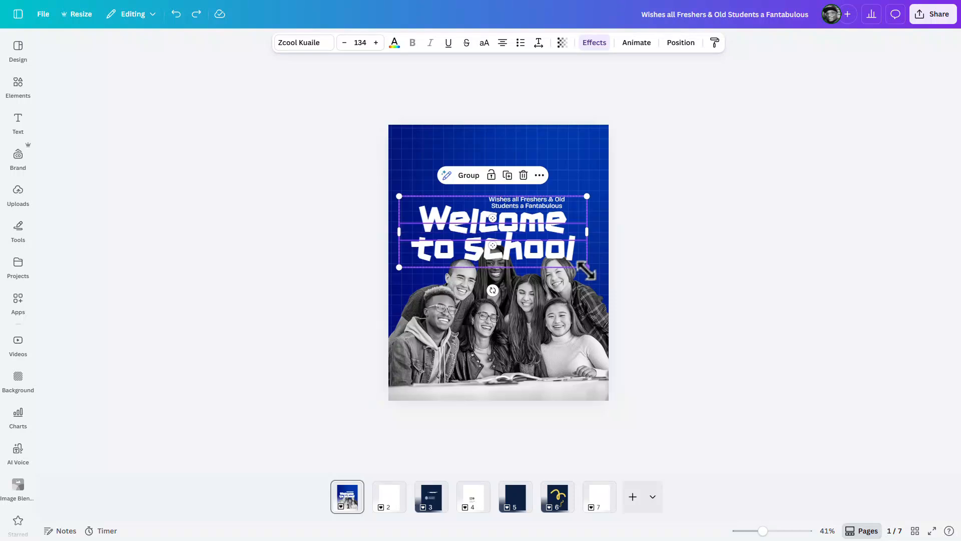
left_click_drag(587, 266, 534, 242)
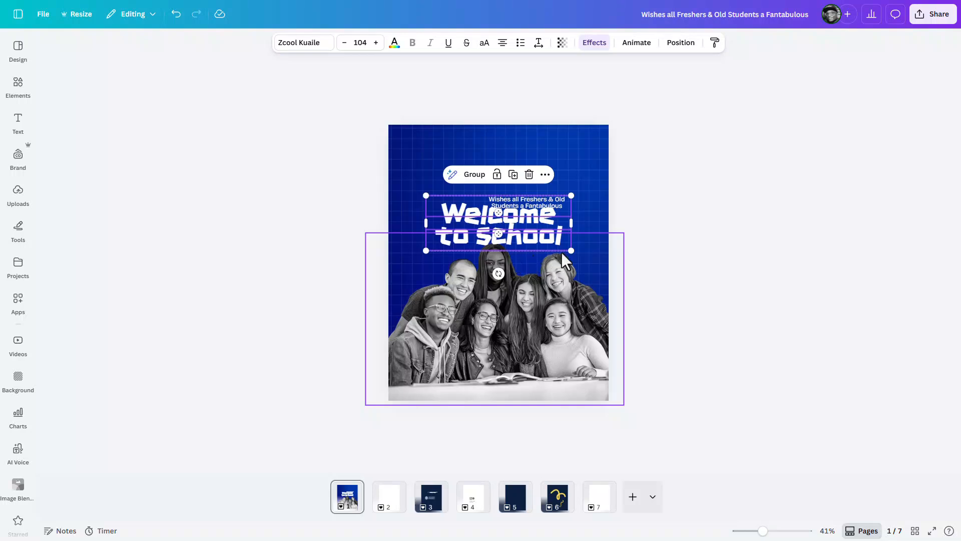
left_click_drag(571, 250, 572, 250)
left_click(668, 226)
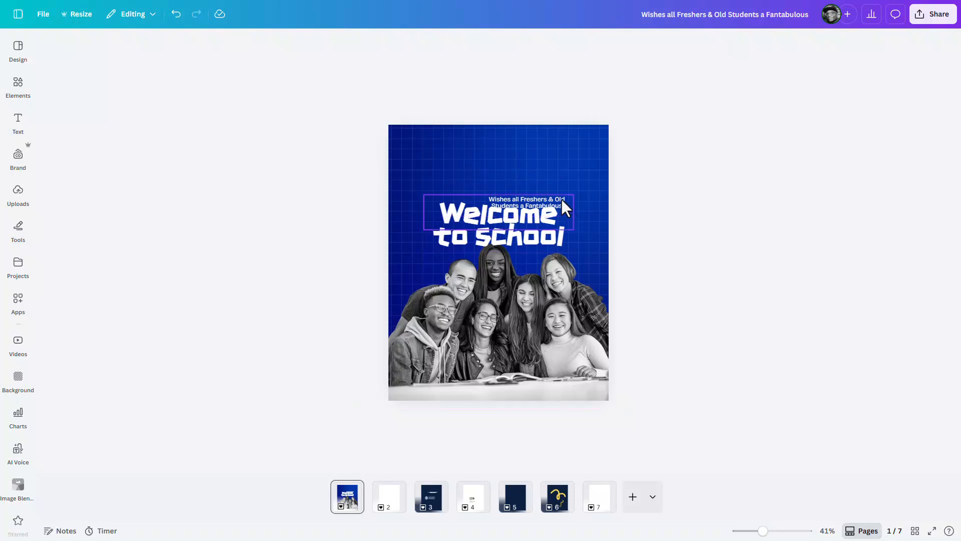
Move the two-line "Wishes all Freshers & Old Students a Fantabulous" text up, clear of the heading
left_click(560, 199)
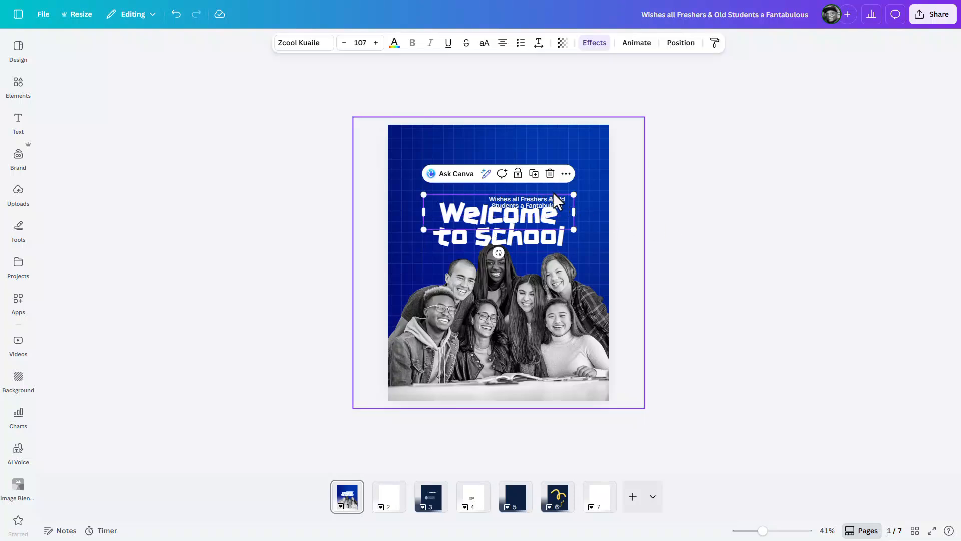
left_click(633, 125)
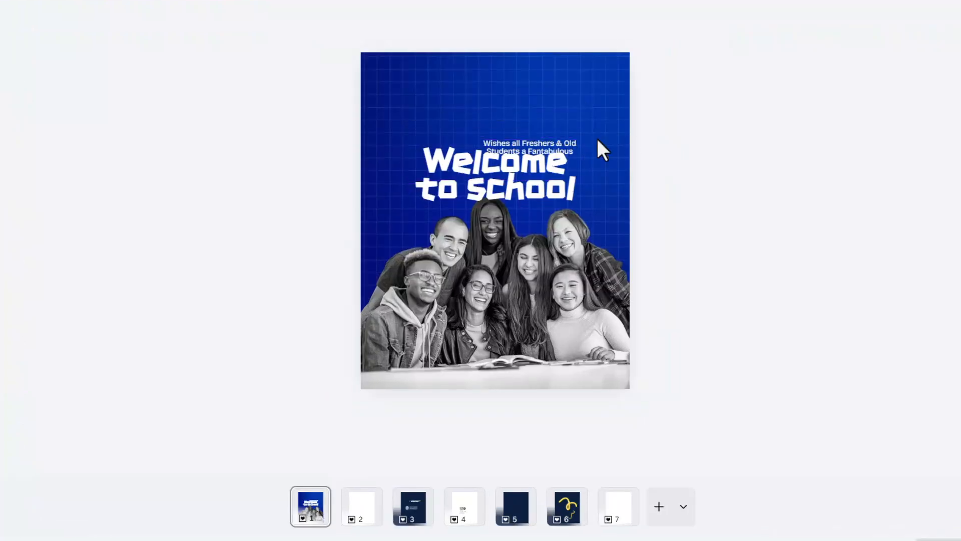
left_click(564, 146)
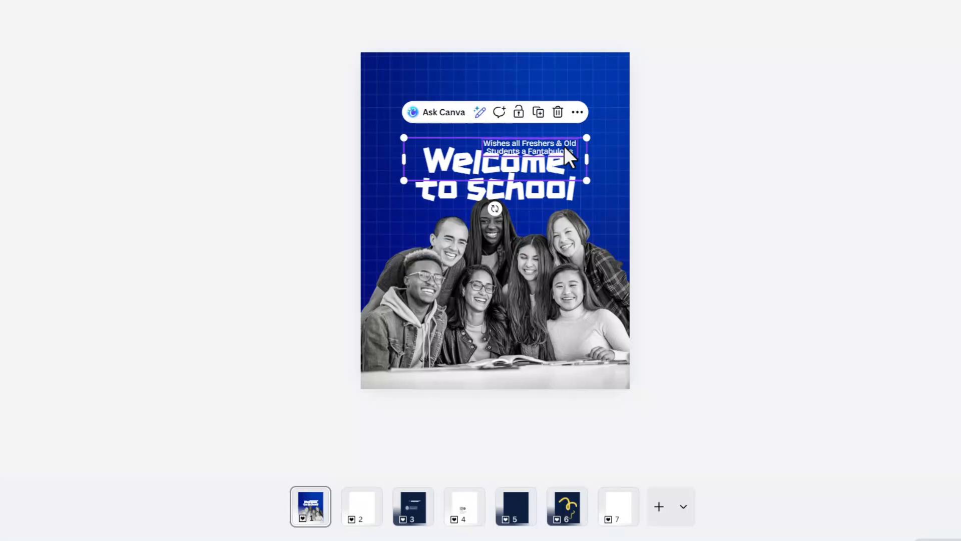
left_click_drag(564, 146, 563, 124)
Nudge the "Welcome" line up slightly to widen its gap from "to school", and leave it selected
left_click(551, 152)
key("Escape")
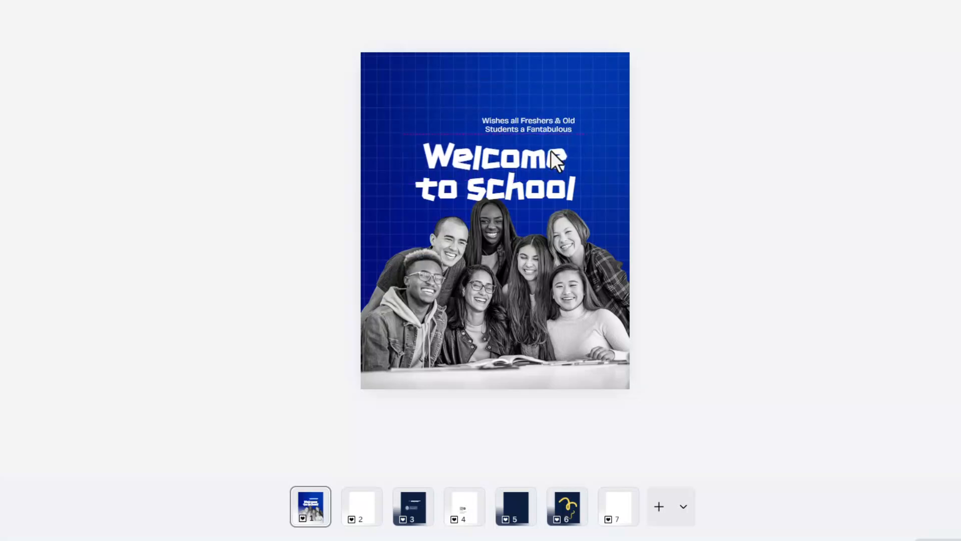
left_click(540, 156)
left_click(540, 156)
left_click(624, 157)
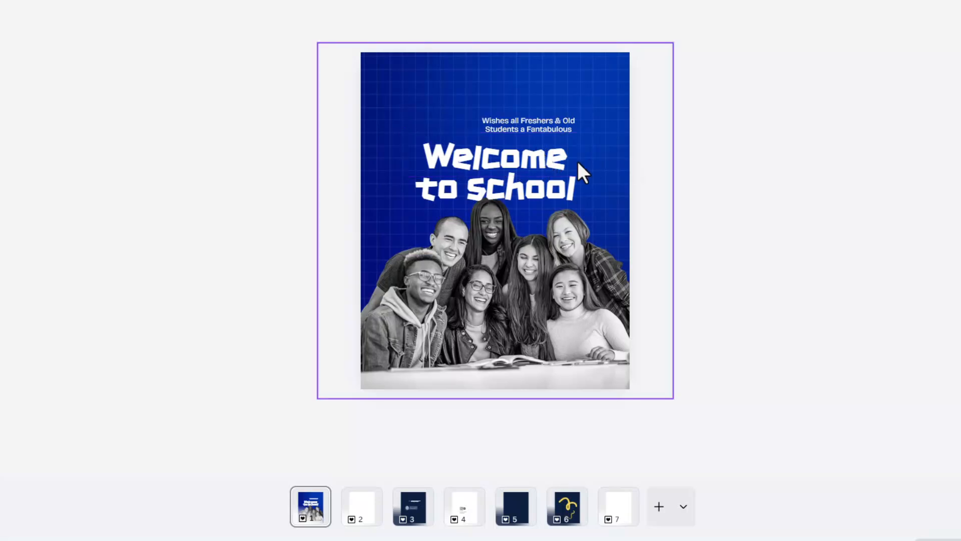
left_click(543, 154)
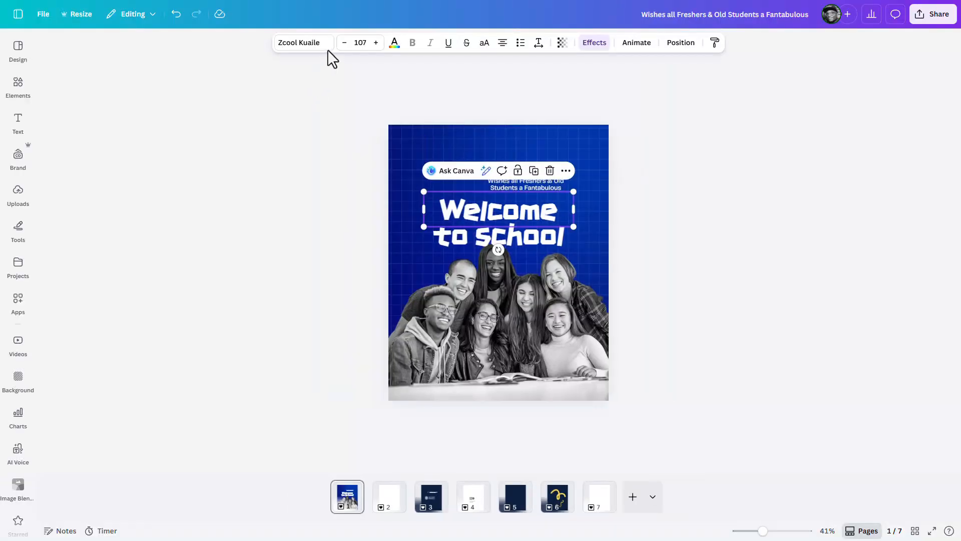
Recolour the "Welcome" text with the yellow from the document colours
left_click(394, 43)
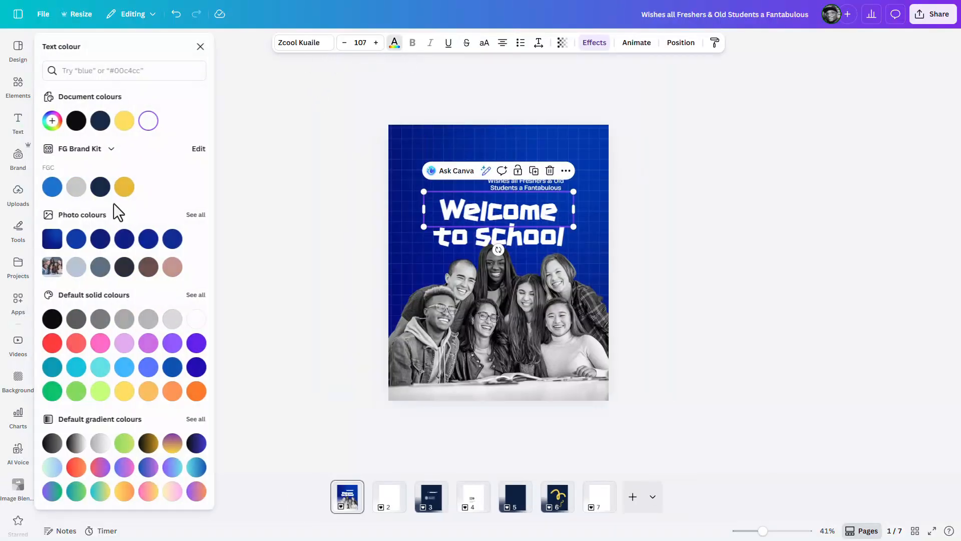
left_click(127, 121)
left_click(708, 215)
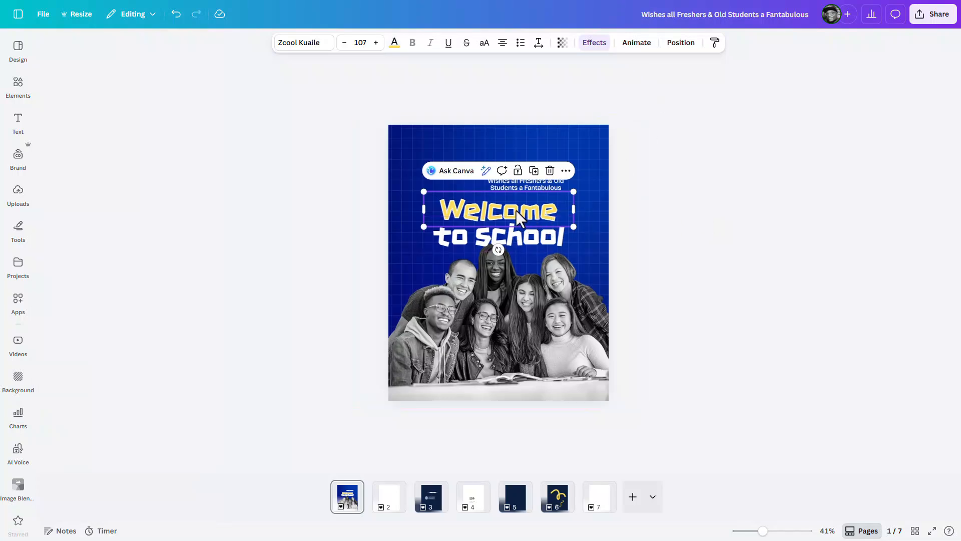
Set the outline colour of "Welcome" to the same document yellow as its fill
scroll(515, 210, "up", 5)
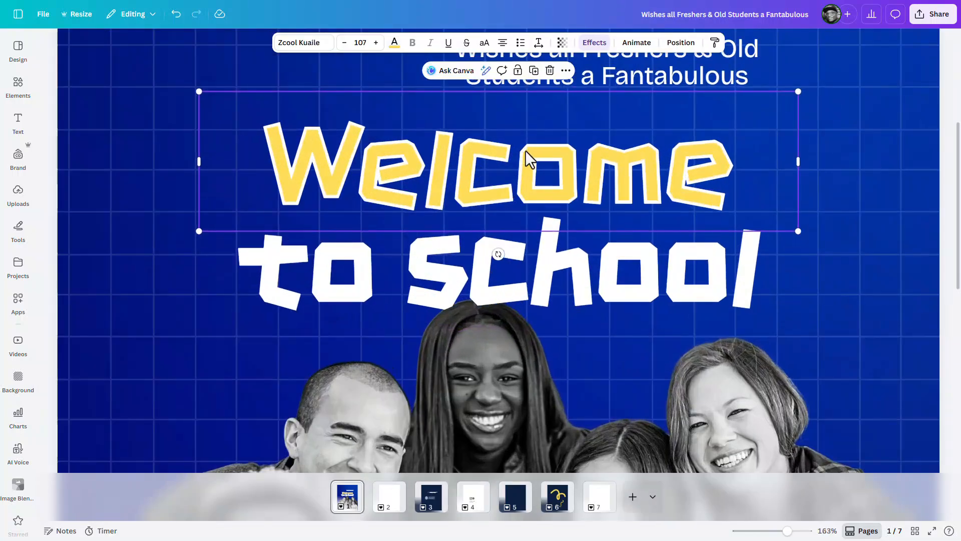
left_click(594, 42)
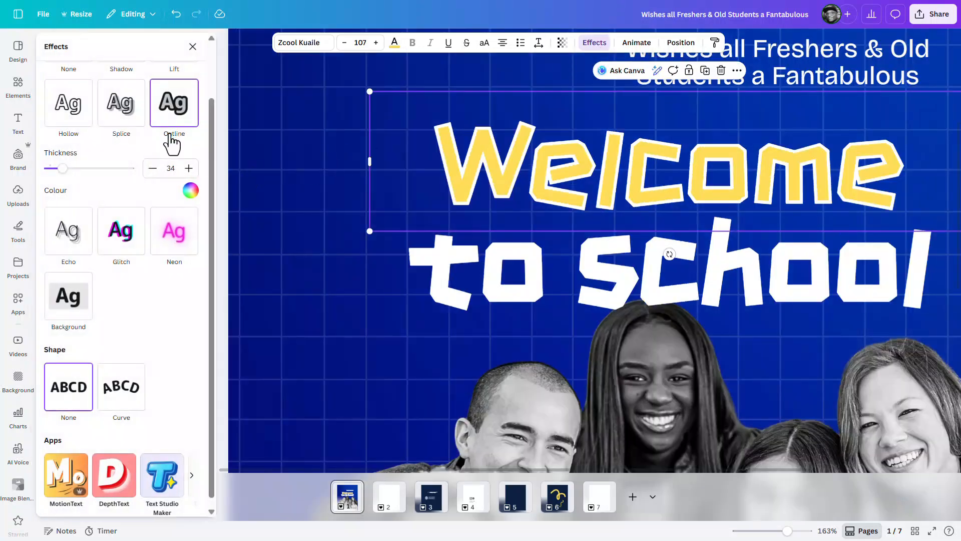
left_click(190, 190)
left_click(120, 239)
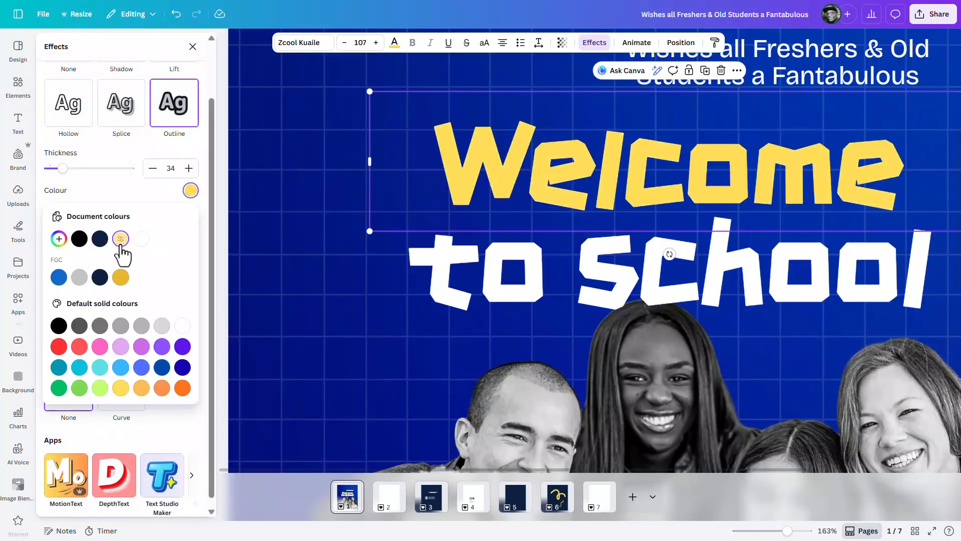
scroll(572, 260, "down", 4)
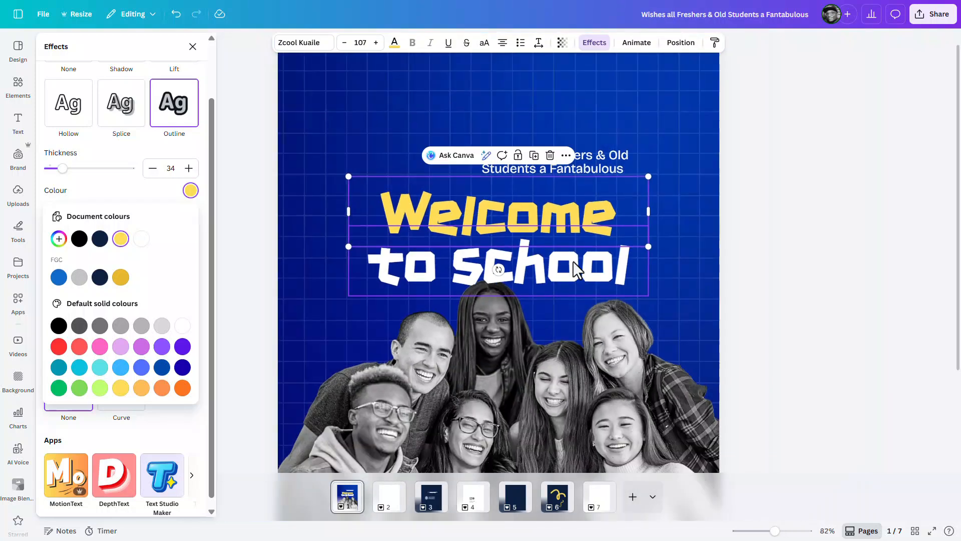
scroll(572, 262, "down", 3)
left_click(726, 256)
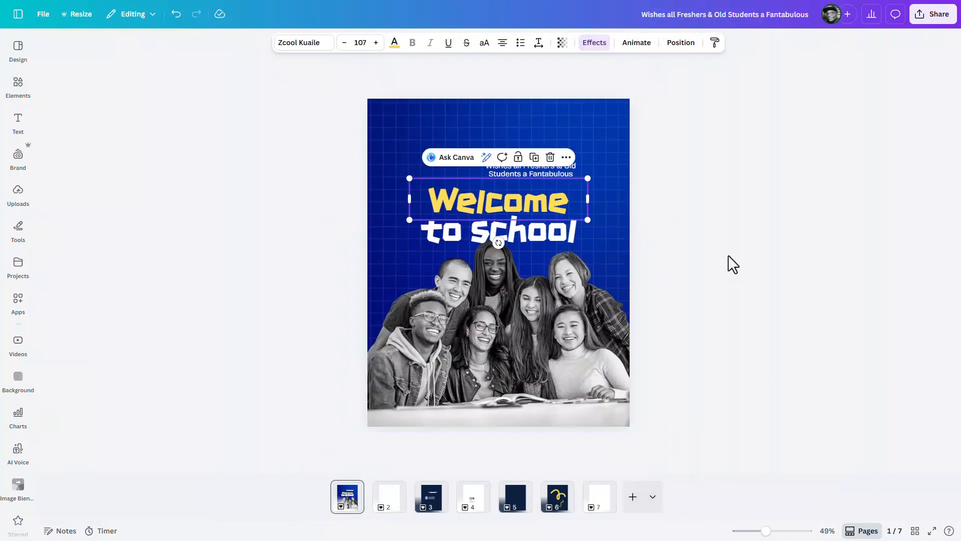
Scale the "Wishes all Freshers & Old Students a Fantabulous" text down to font size 19.6 above "Welcome"
left_click(656, 190)
left_click(551, 175)
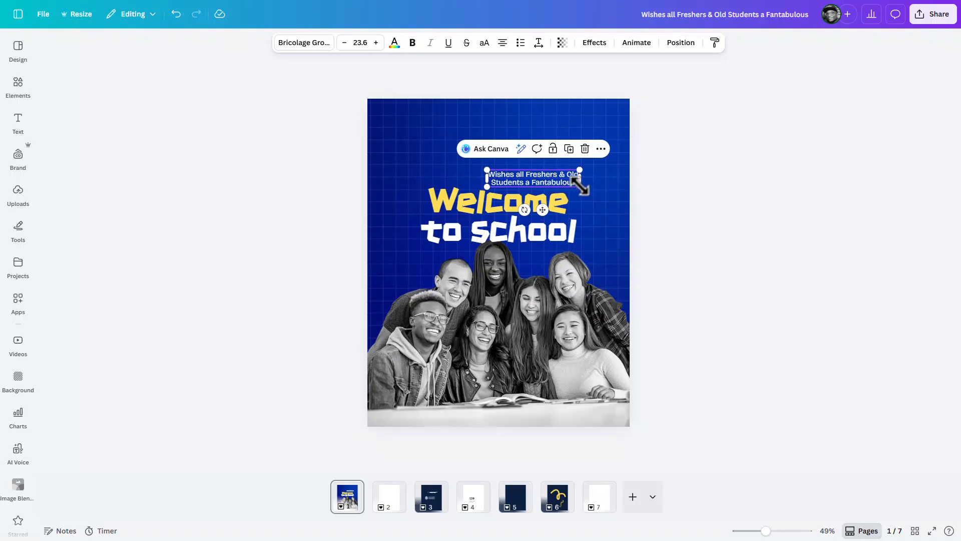
left_click_drag(580, 186, 564, 185)
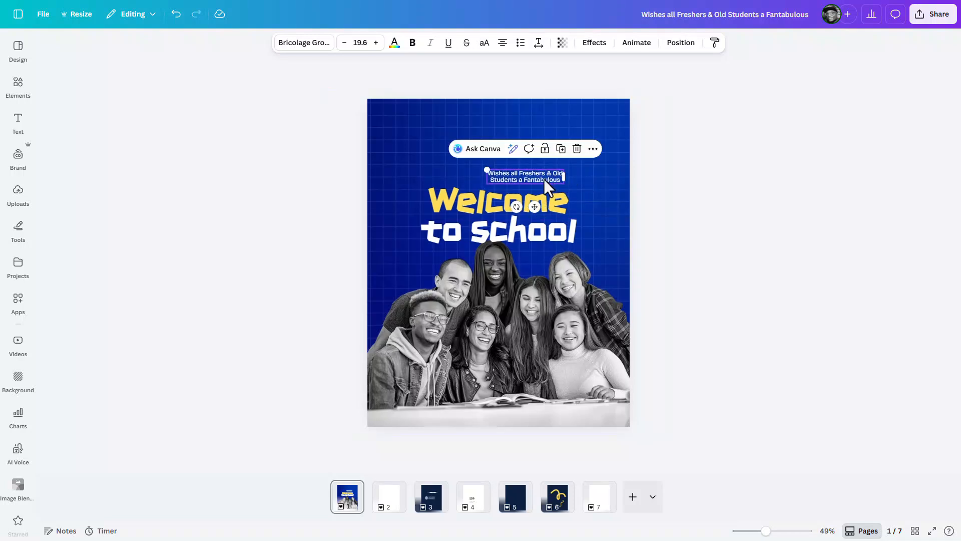
left_click(496, 286)
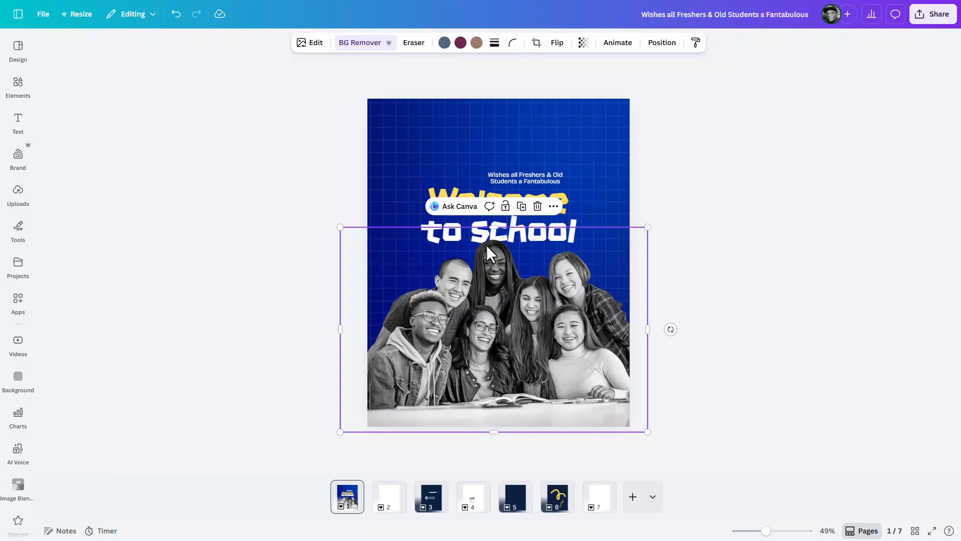
Move the fellowship logo group and the Delta State University logo from page 3 to the upper part of page 1
left_click(474, 507)
left_click(521, 502)
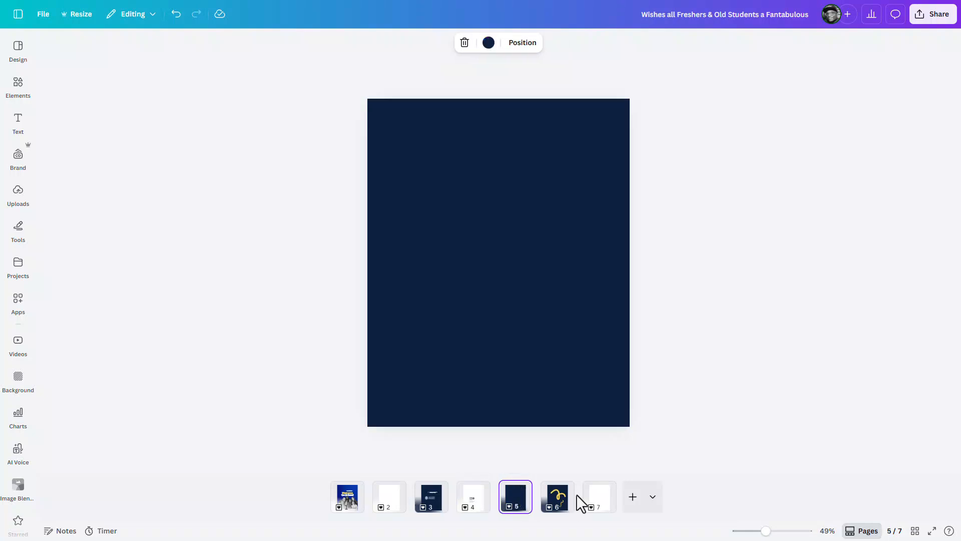
left_click(429, 505)
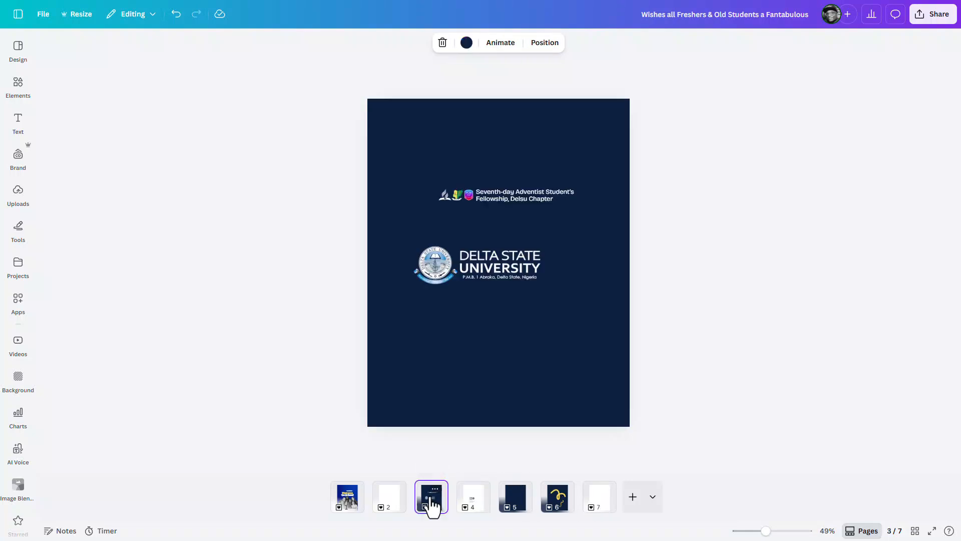
left_click(456, 269)
left_click(548, 196, "shift")
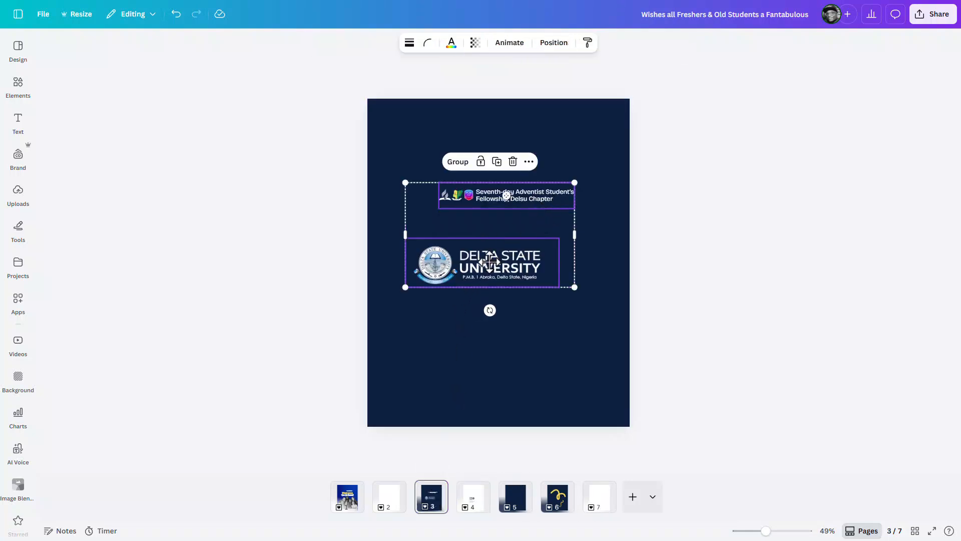
left_click_drag(489, 261, 361, 504)
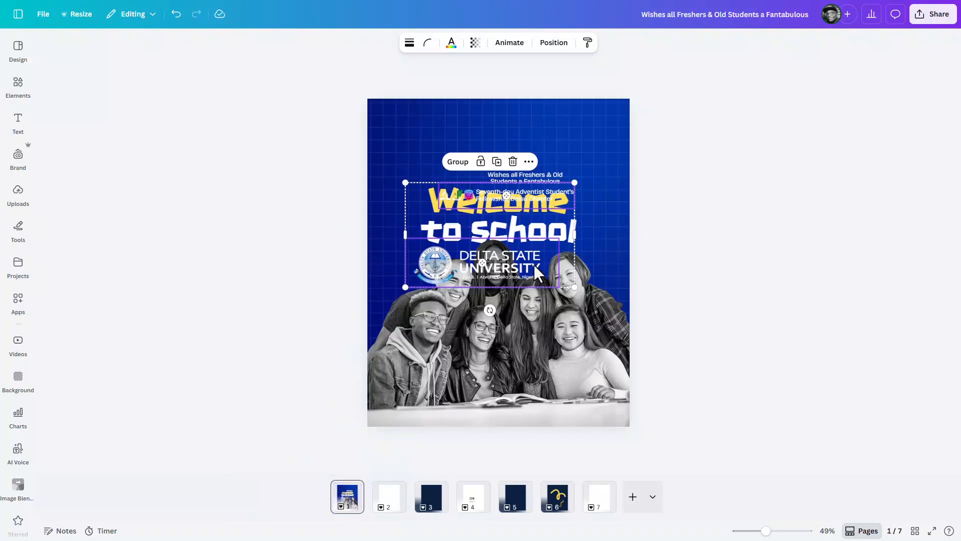
left_click_drag(534, 265, 500, 192)
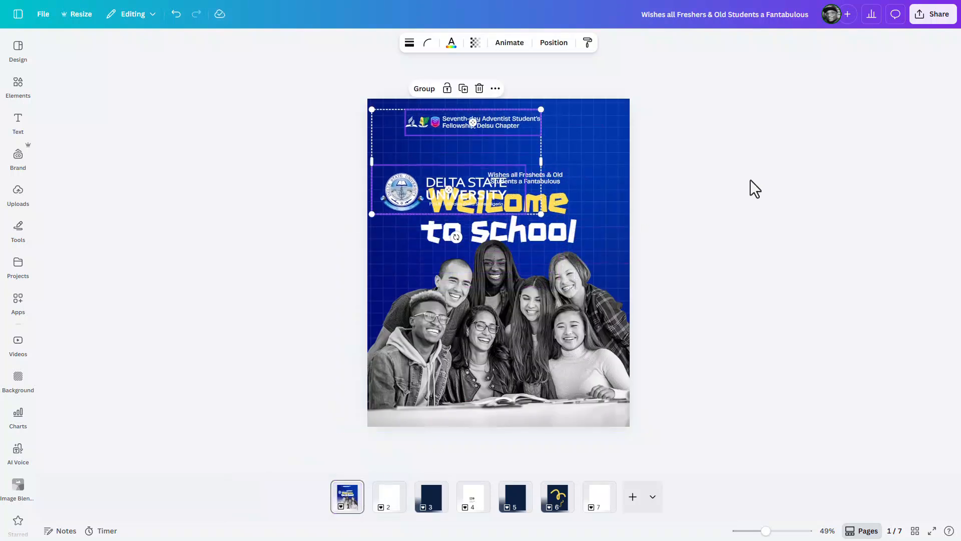
left_click(755, 189)
Shrink the Delta State University logo into the flyer's upper-right corner and line up the fellowship logo group at its upper left
left_click(381, 206)
left_click_drag(374, 214, 465, 189)
left_click_drag(480, 182, 587, 104)
left_click_drag(550, 139, 606, 119)
left_click(692, 150)
left_click(596, 131)
left_click(705, 133)
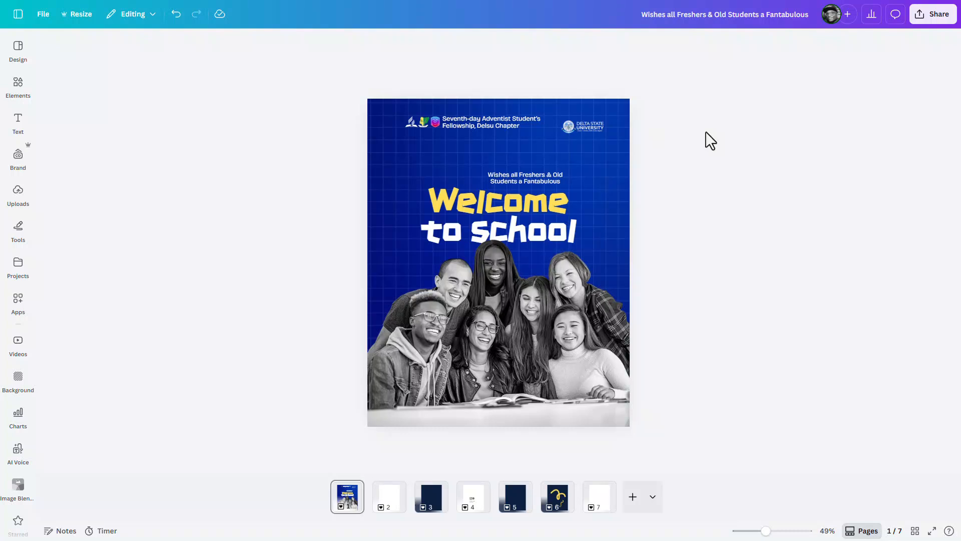
left_click_drag(446, 124, 434, 128)
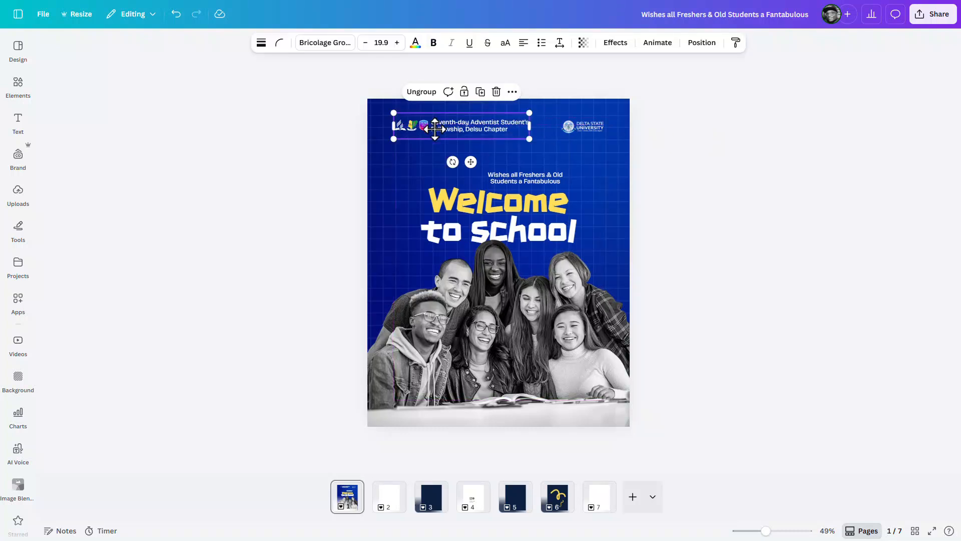
left_click(751, 289)
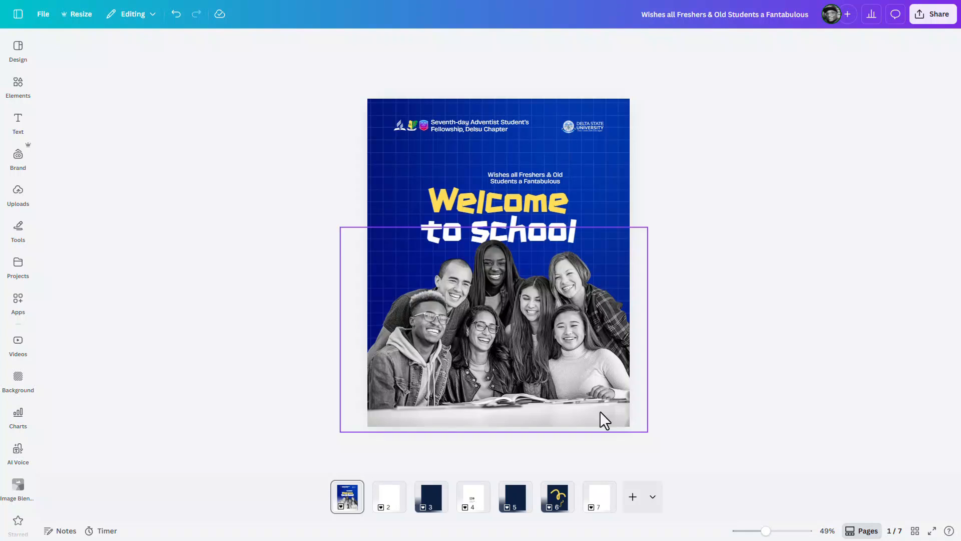
Add a rectangle and reshape it into a wide, low bar across the lower part of the group photo
key("r")
left_click(672, 287)
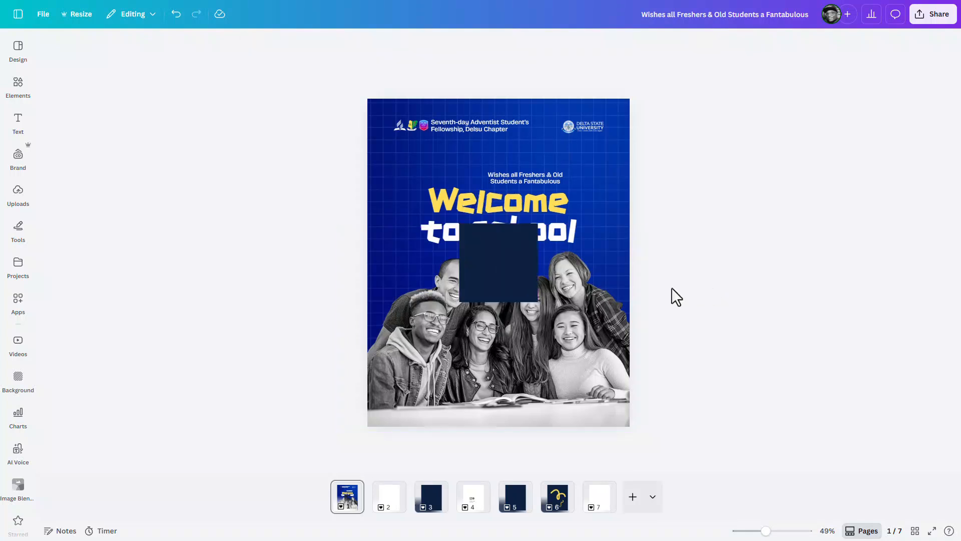
left_click_drag(498, 292, 506, 385)
left_click_drag(494, 330, 580, 399)
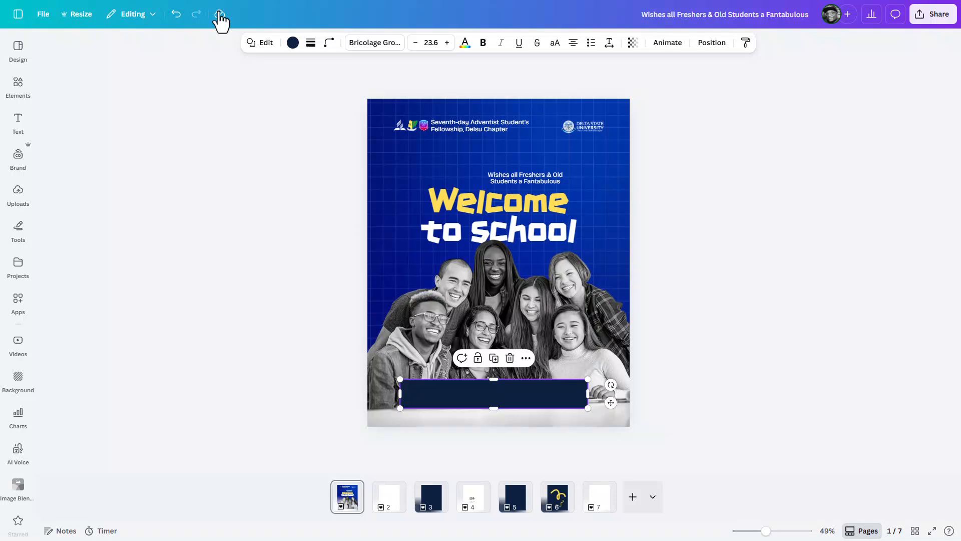
Fill the bar with white and set its corner rounding to 40
left_click(291, 44)
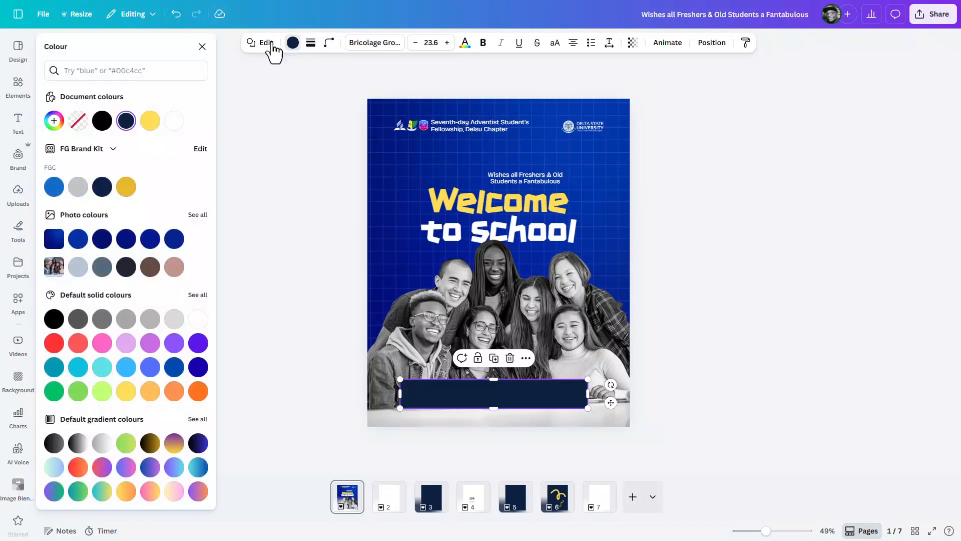
left_click(173, 121)
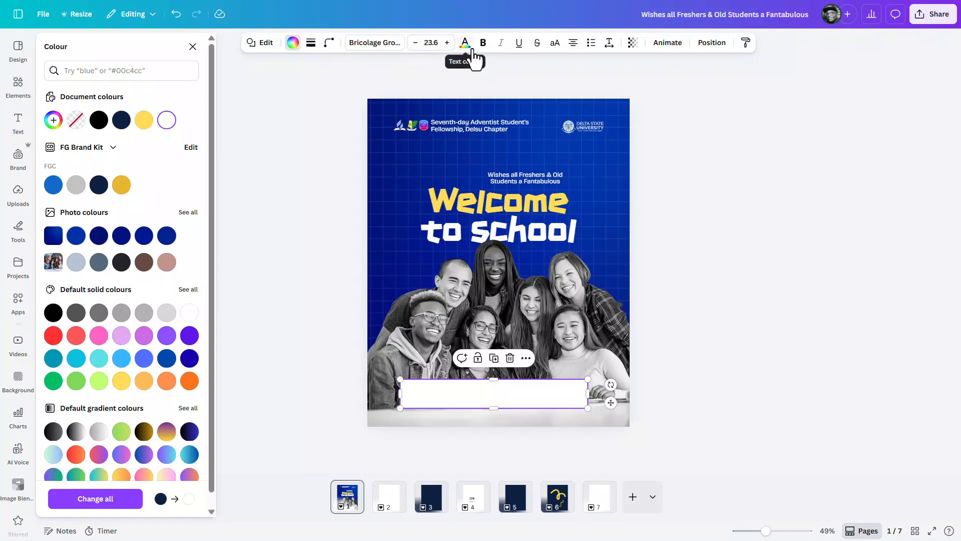
left_click(329, 44)
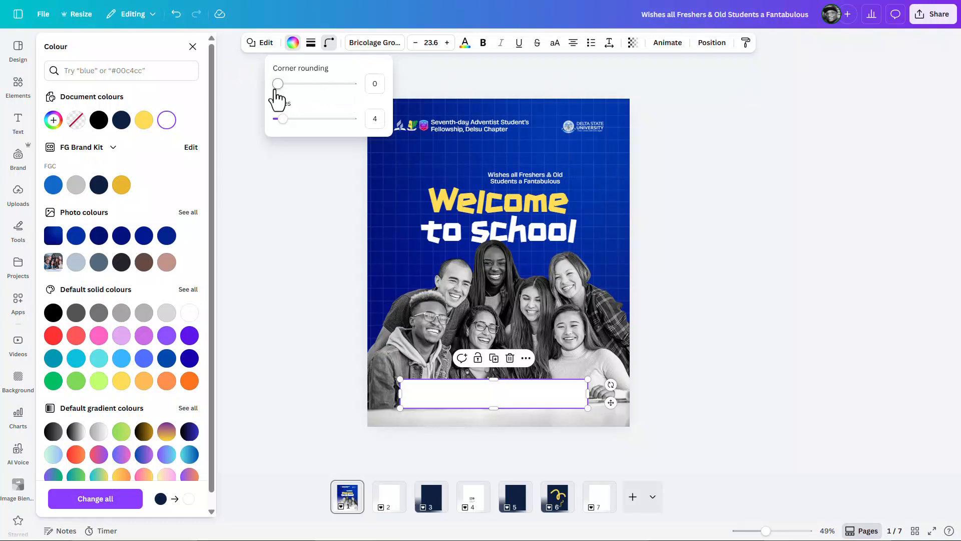
left_click_drag(278, 84, 308, 96)
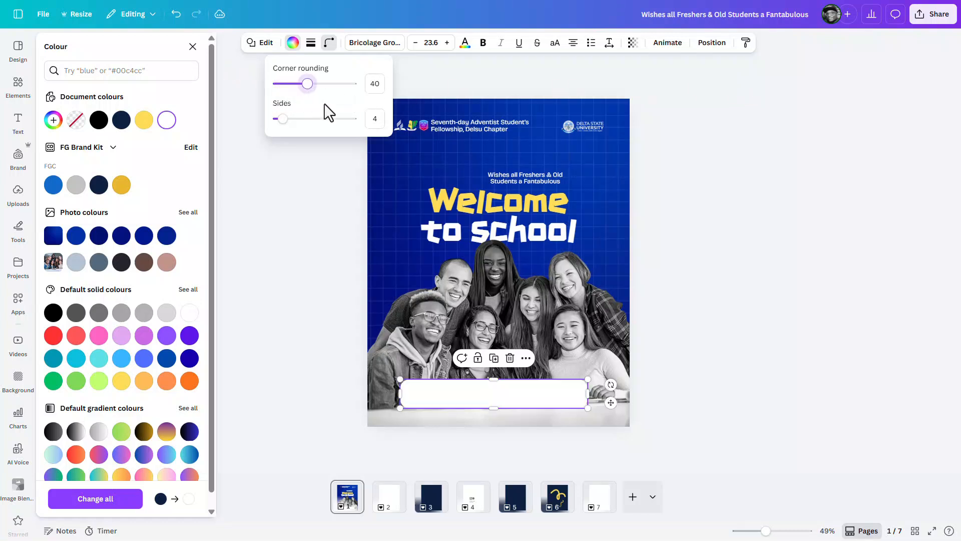
Duplicate the group photo, align the copy over the original, and blur the whole copy at intensity 85
left_click(548, 277)
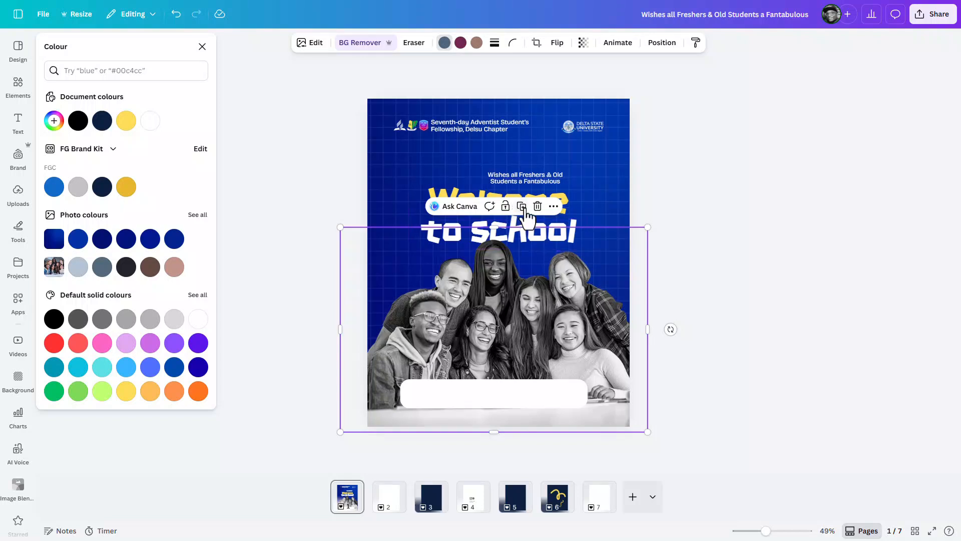
left_click_drag(596, 309, 595, 309)
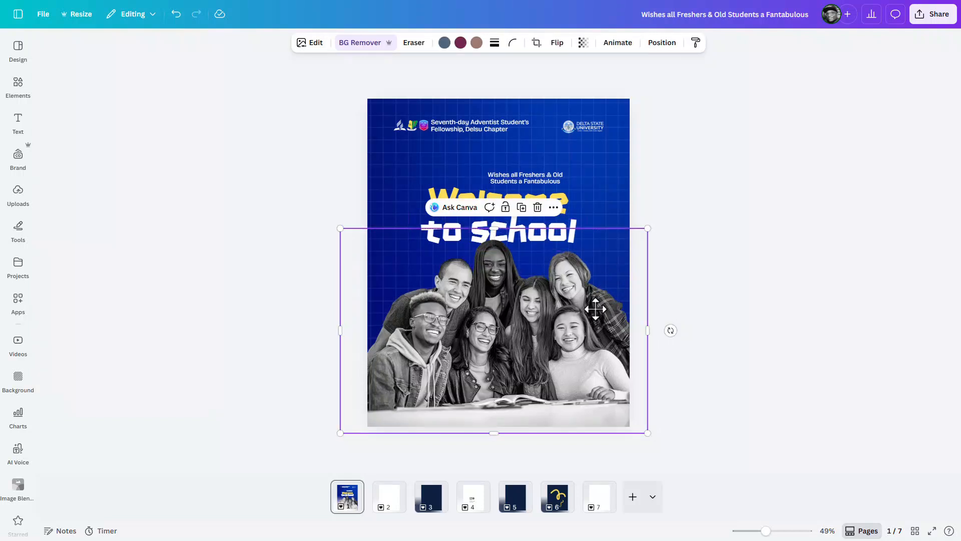
left_click(313, 45)
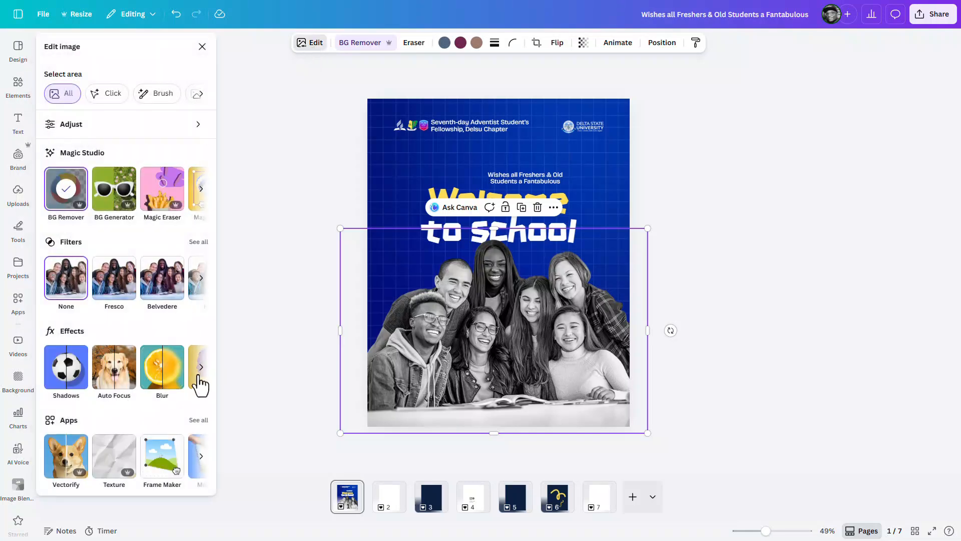
left_click(165, 383)
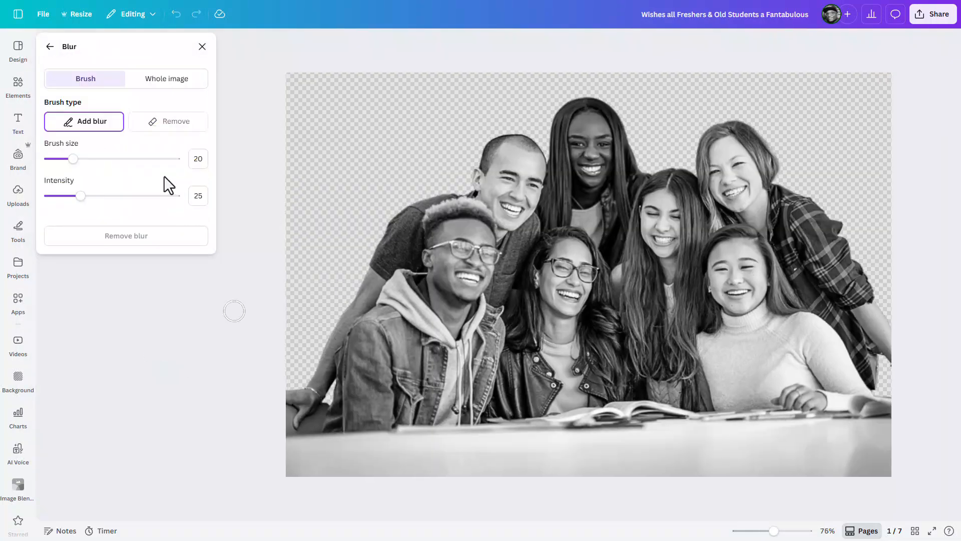
left_click(166, 80)
left_click_drag(49, 124, 155, 130)
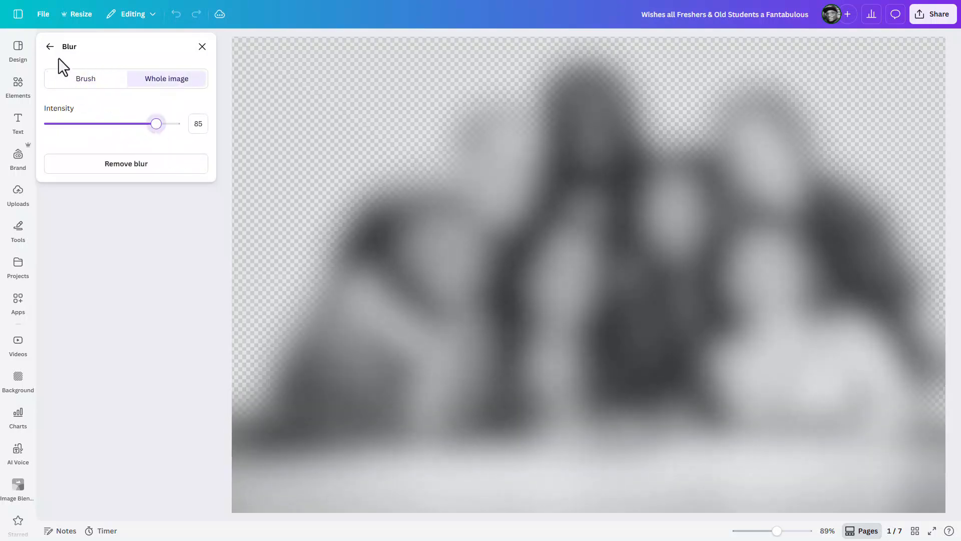
left_click(51, 47)
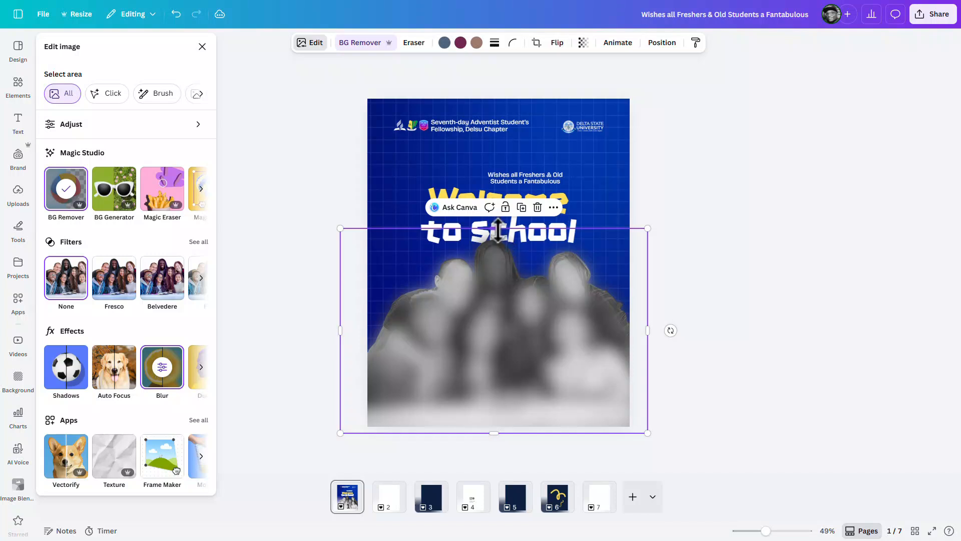
Crop the blurred photo copy on all four sides to match the white bar's outline
left_click_drag(497, 229, 500, 380)
left_click_drag(494, 432, 498, 408)
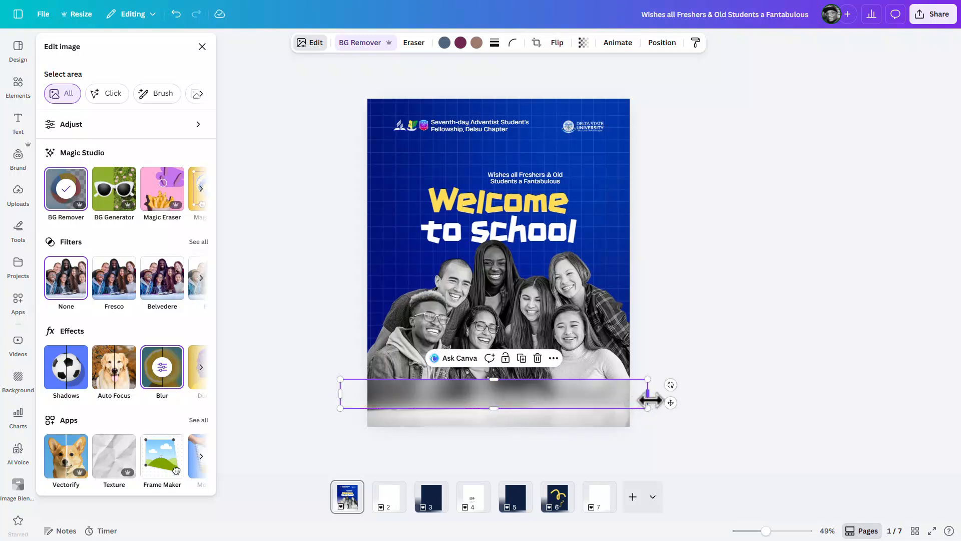
left_click_drag(647, 395, 588, 410)
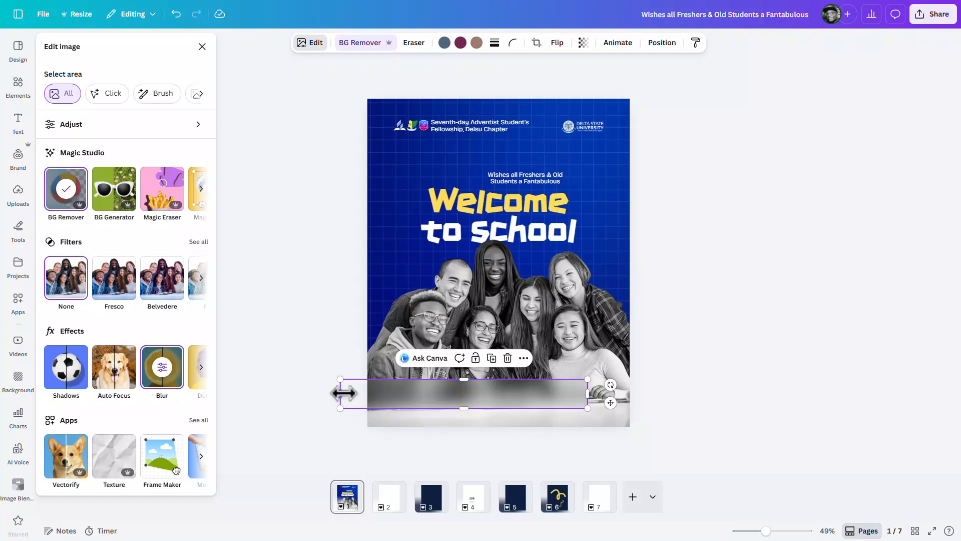
left_click_drag(340, 394, 400, 398)
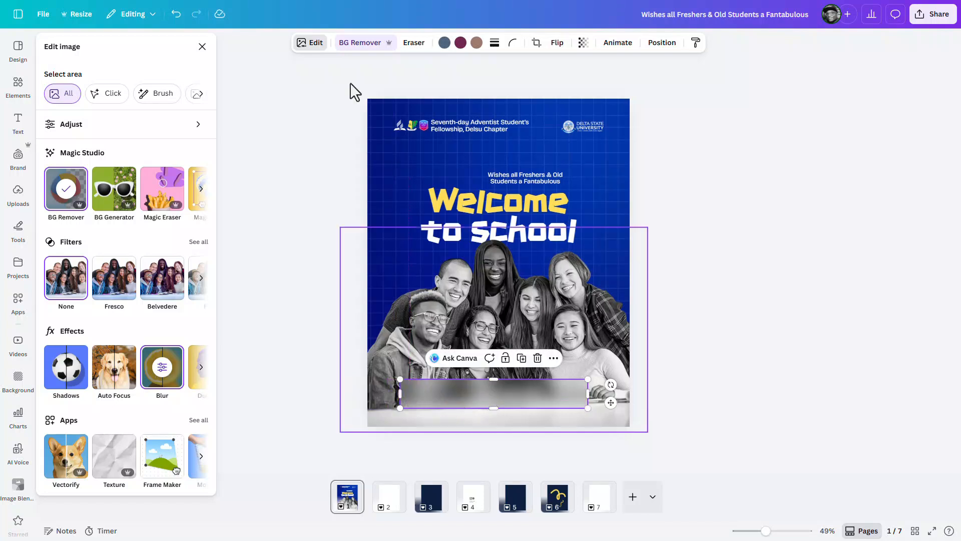
Set the corner rounding of the blurred strip to 49
left_click(512, 43)
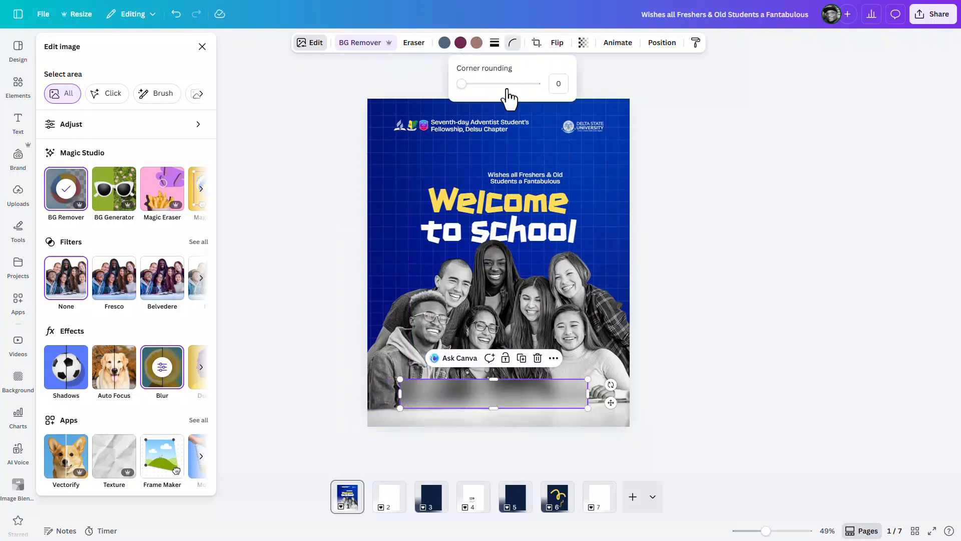
left_click_drag(456, 84, 497, 85)
scroll(427, 370, "up", 10)
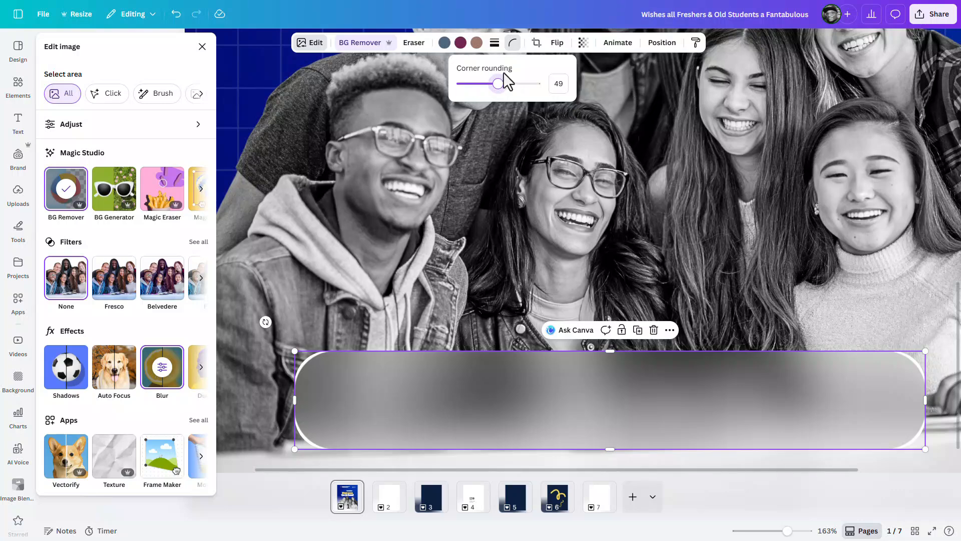
Set the blurred strip's corner rounding to 30 and give it a solid white outline with a stroke weight of 1
left_click_drag(497, 84, 483, 85)
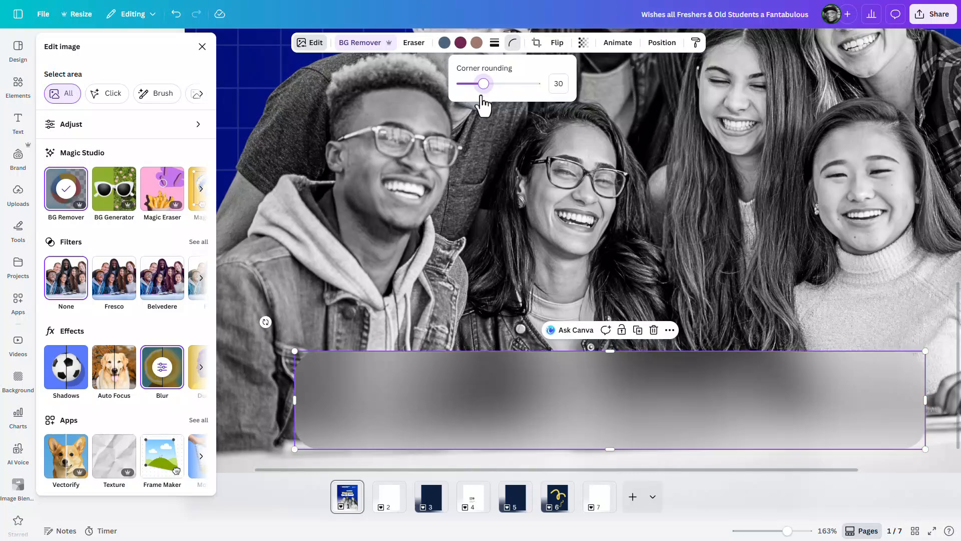
left_click(494, 43)
left_click(466, 73)
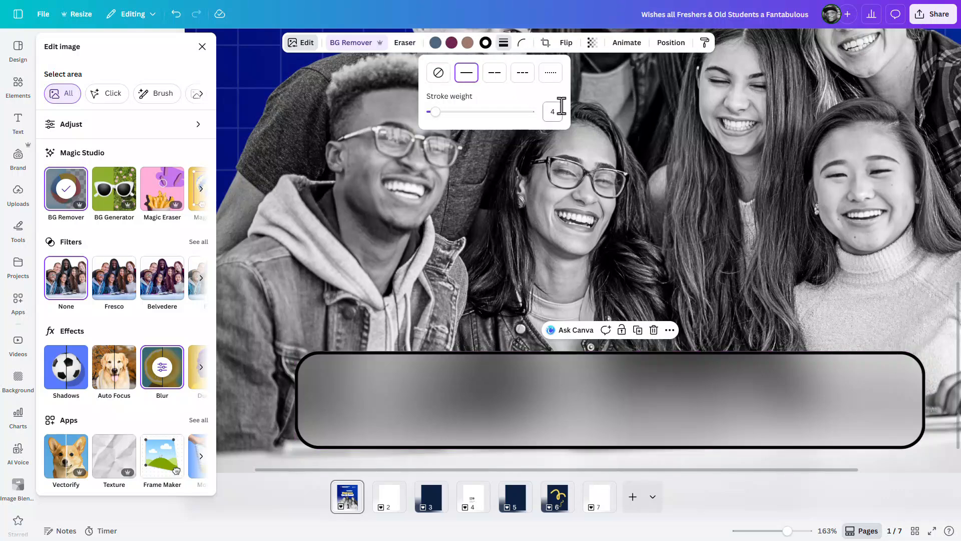
left_click(560, 108)
type("1")
key("Return")
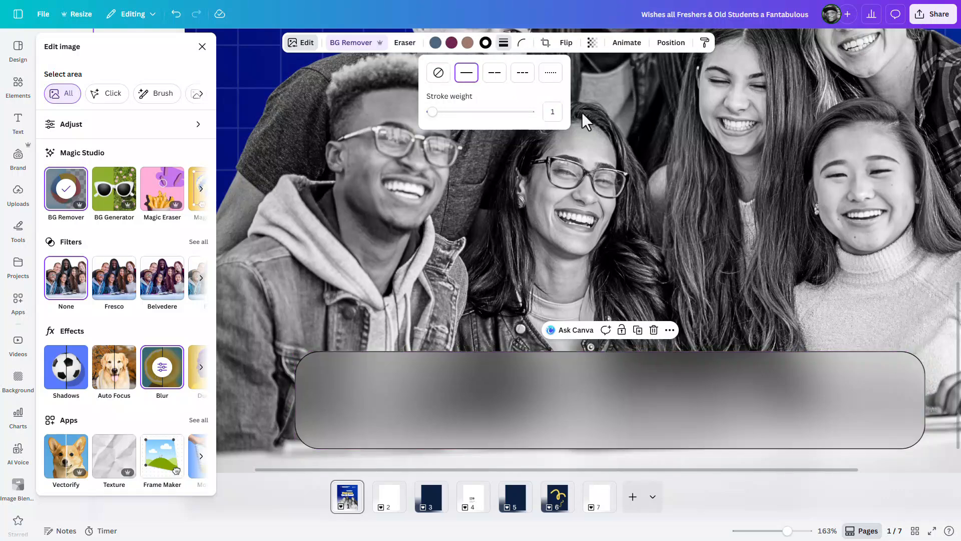
left_click(485, 42)
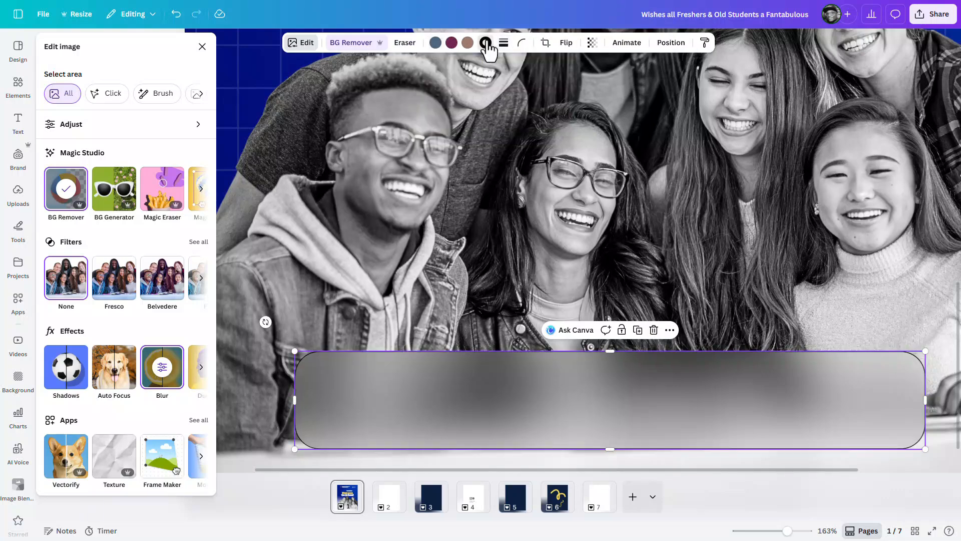
left_click(151, 123)
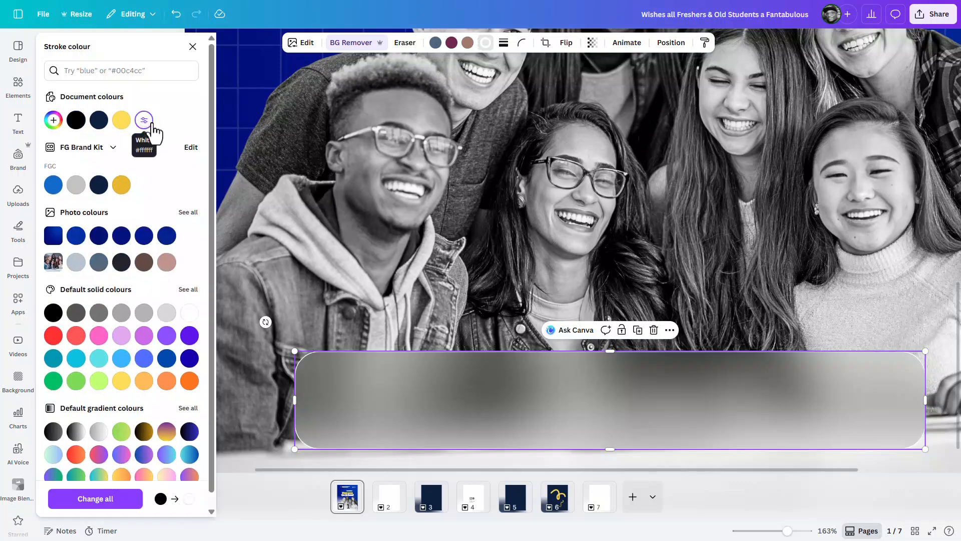
left_click(446, 292)
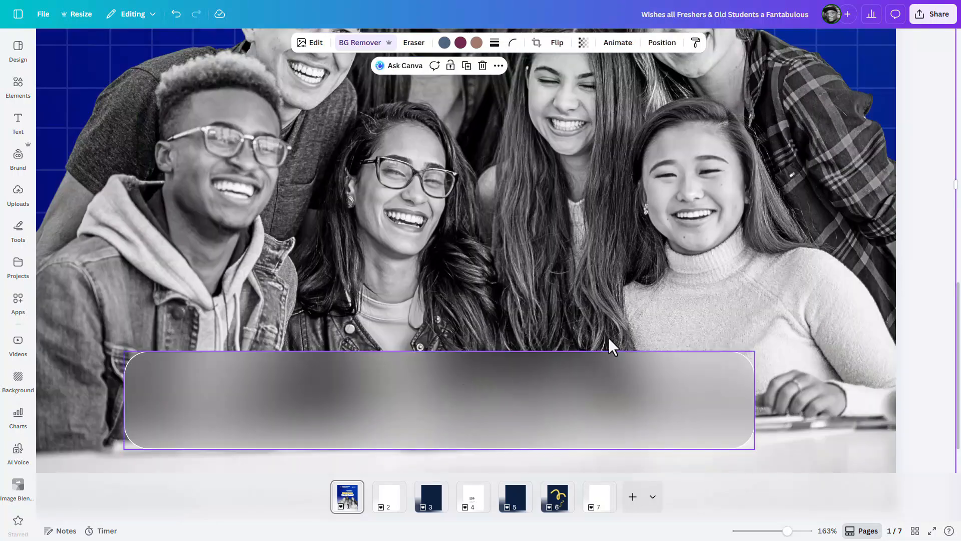
Set the transparency of the blurred strip to 60
scroll(610, 338, "down", 5)
left_click(733, 334)
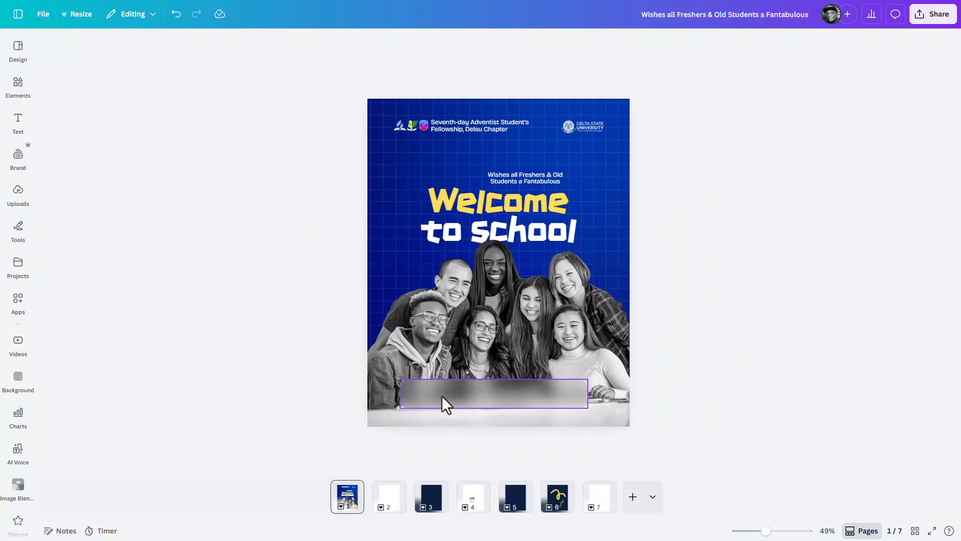
scroll(441, 395, "up", 3)
left_click(484, 427)
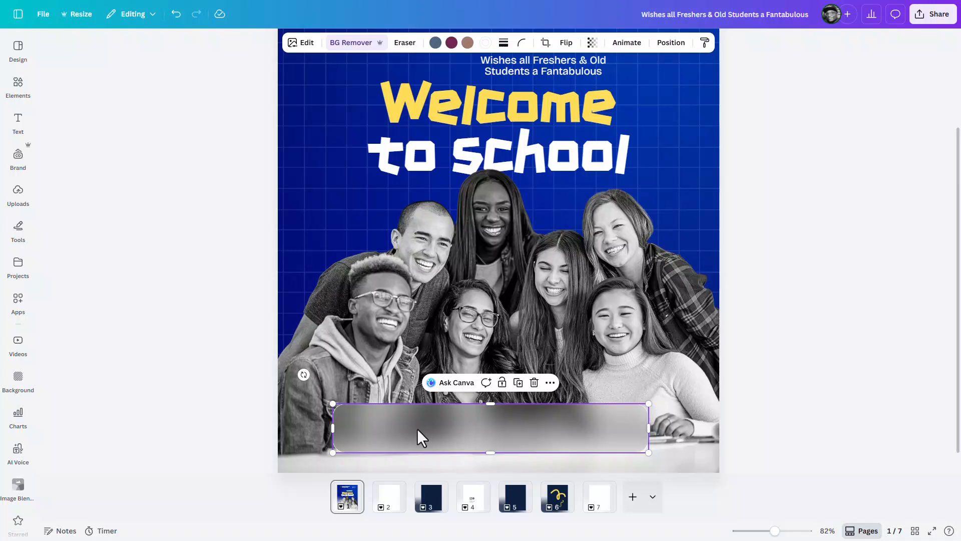
left_click(592, 43)
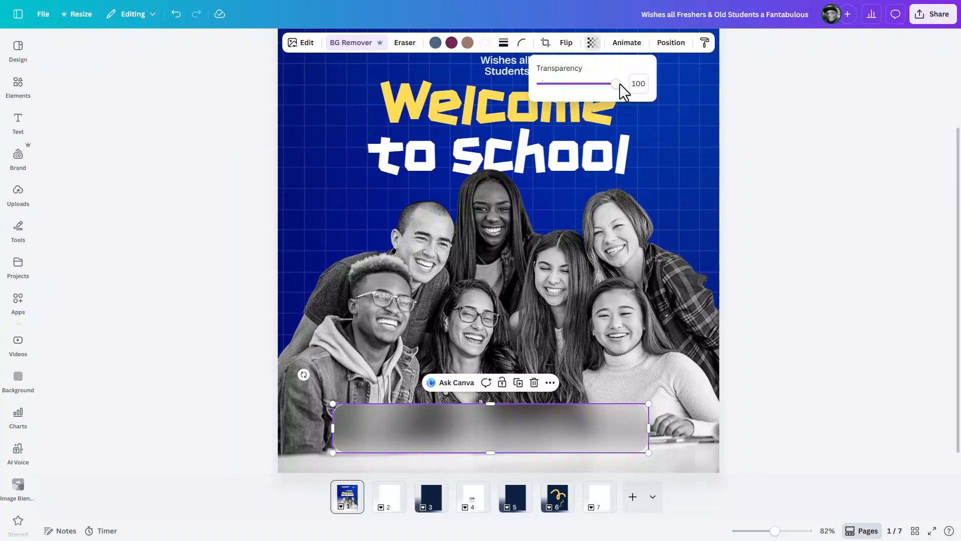
left_click_drag(611, 87, 588, 84)
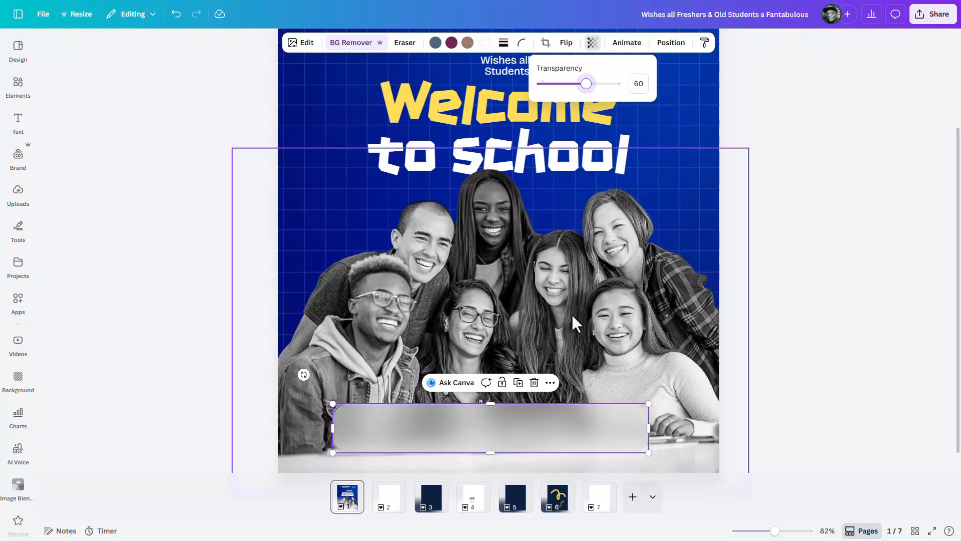
left_click(769, 292)
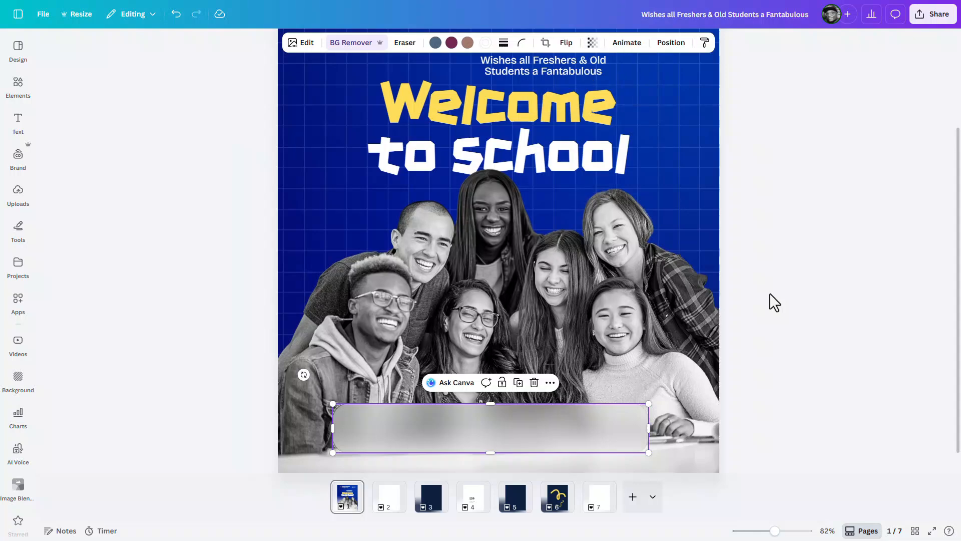
left_click(769, 292)
Set the blurred strip's corner rounding to 41 to follow the white bar's corners
scroll(548, 367, "down", 1)
scroll(409, 410, "up", 5)
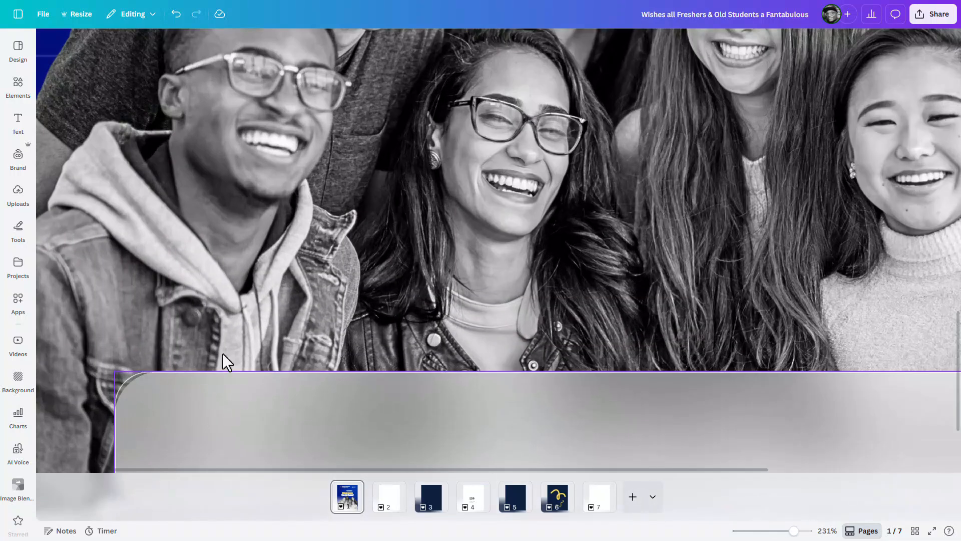
left_click(383, 399)
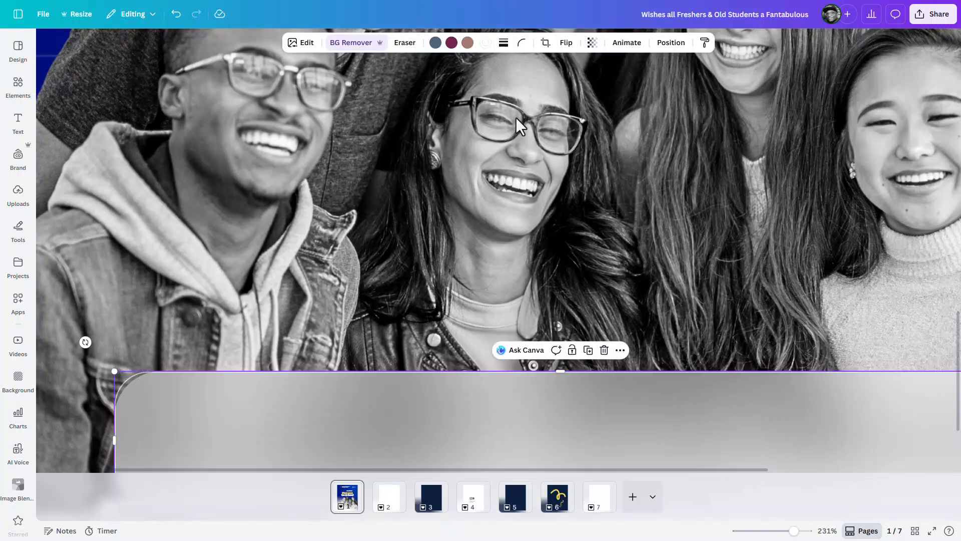
left_click(521, 43)
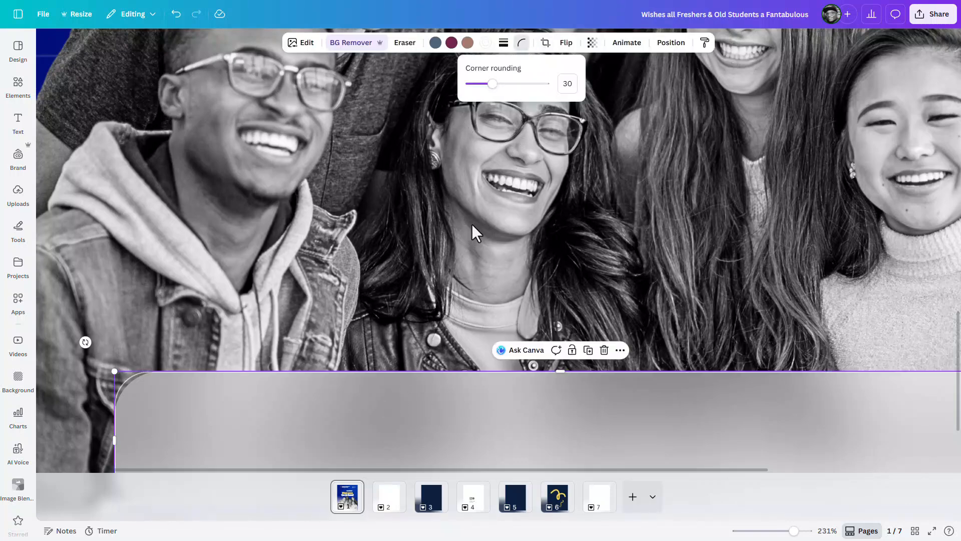
left_click_drag(494, 89, 501, 85)
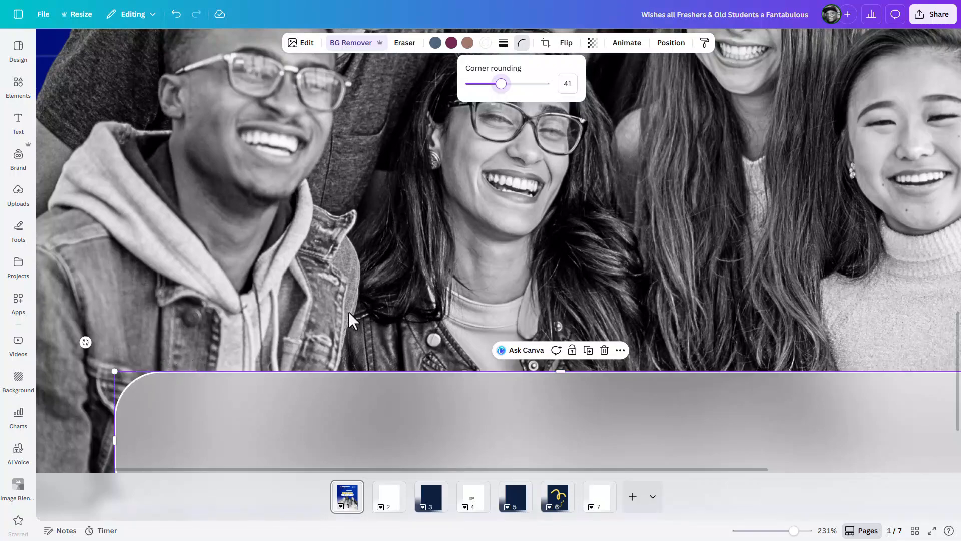
scroll(399, 307, "down", 5)
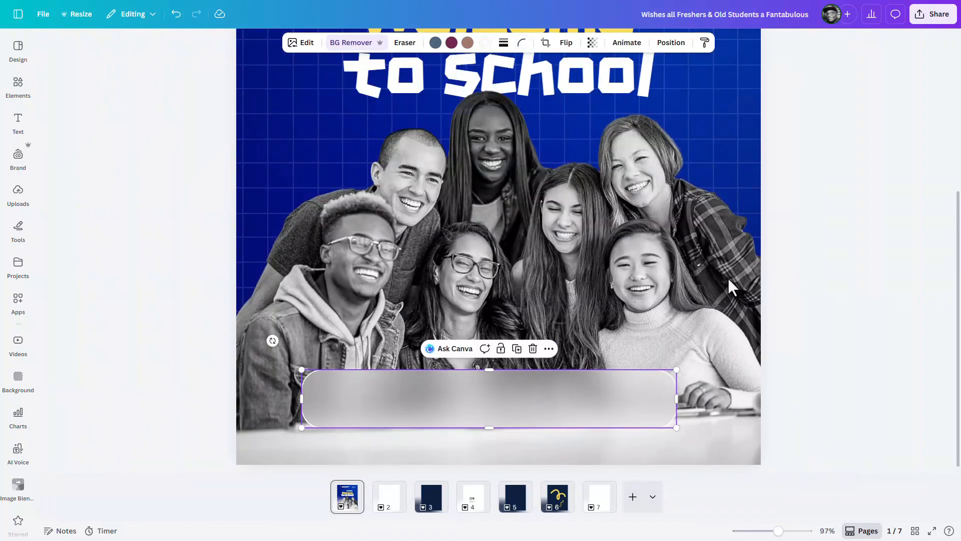
scroll(728, 276, "down", 3)
left_click(705, 269)
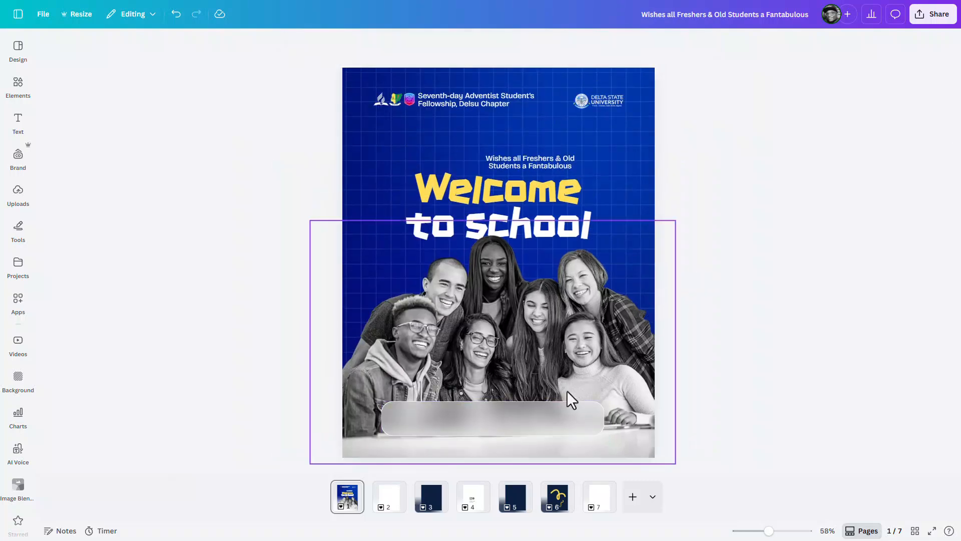
Move the thick looped yellow squiggle from page 6 onto the flyer on page 1
left_click(556, 498)
left_click(532, 223)
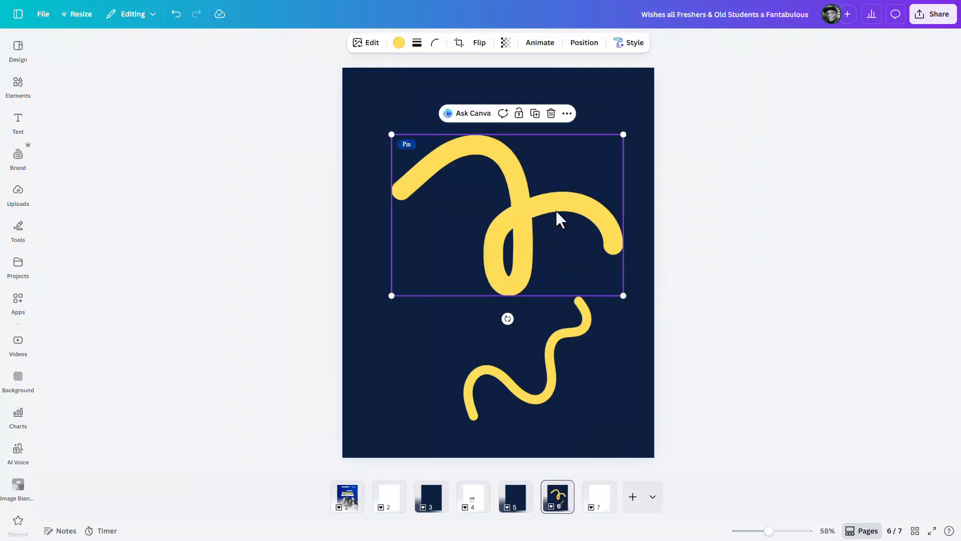
mouse_move(557, 214)
left_mouse_down()
mouse_move(440, 446)
mouse_move(351, 501)
left_mouse_up()
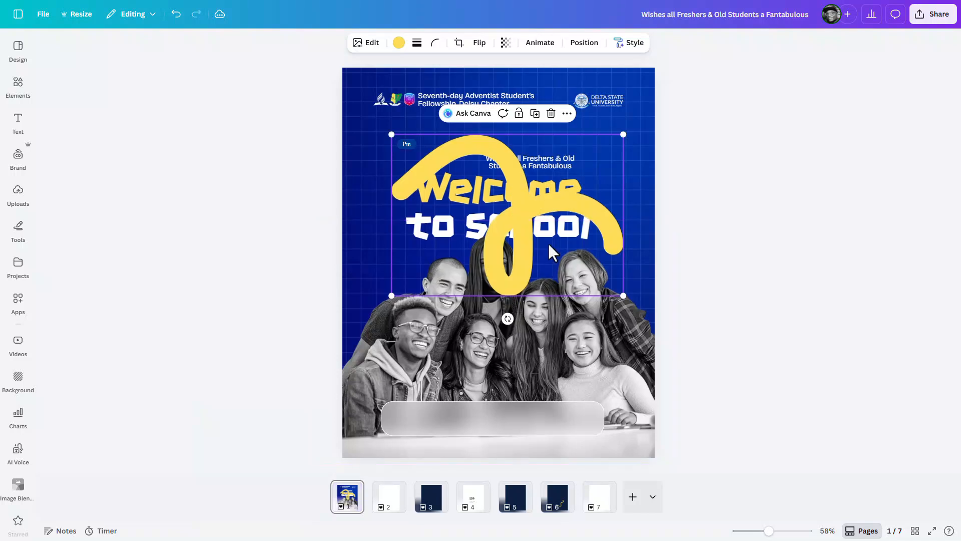
Enlarge the looped squiggle and position it behind the group photo, running off the flyer's left edge
mouse_move(556, 218)
left_mouse_down()
mouse_move(466, 294)
mouse_move(431, 281)
left_mouse_up()
left_click_drag(512, 359, 583, 409)
left_click_drag(383, 302, 369, 309)
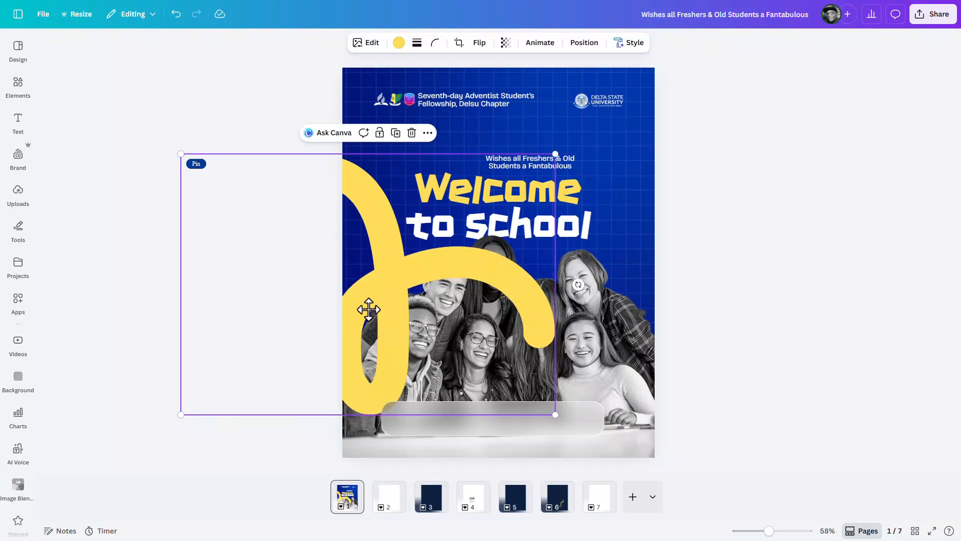
key("ctrl+bracketleft")
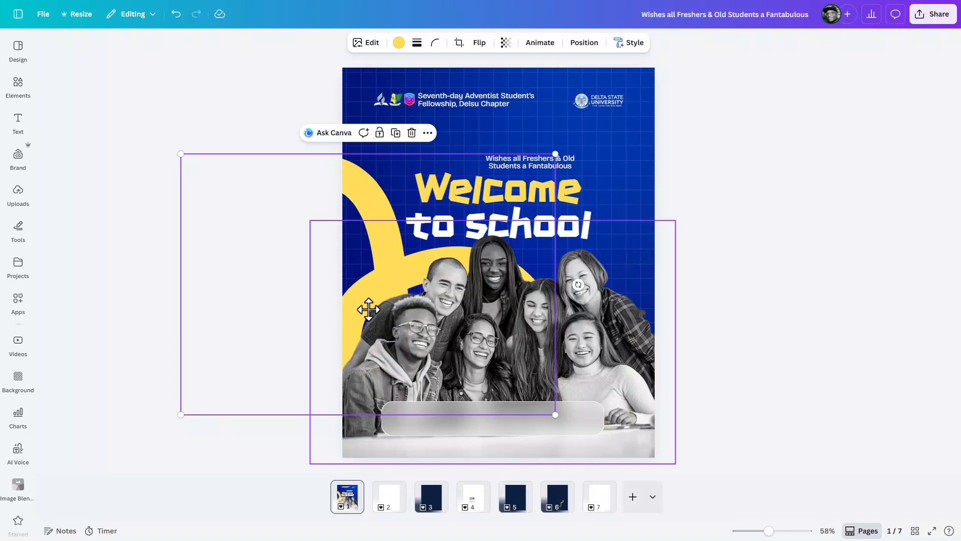
left_click_drag(358, 182, 351, 199)
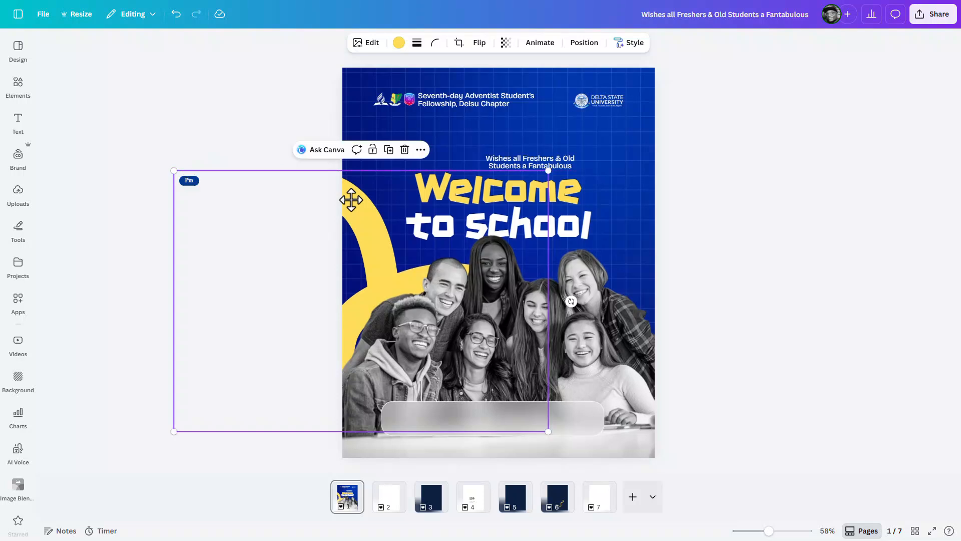
Move the wavy yellow line from page 6 to page 1, enlarge it and place it across the flyer's bottom-right corner
left_click(556, 511)
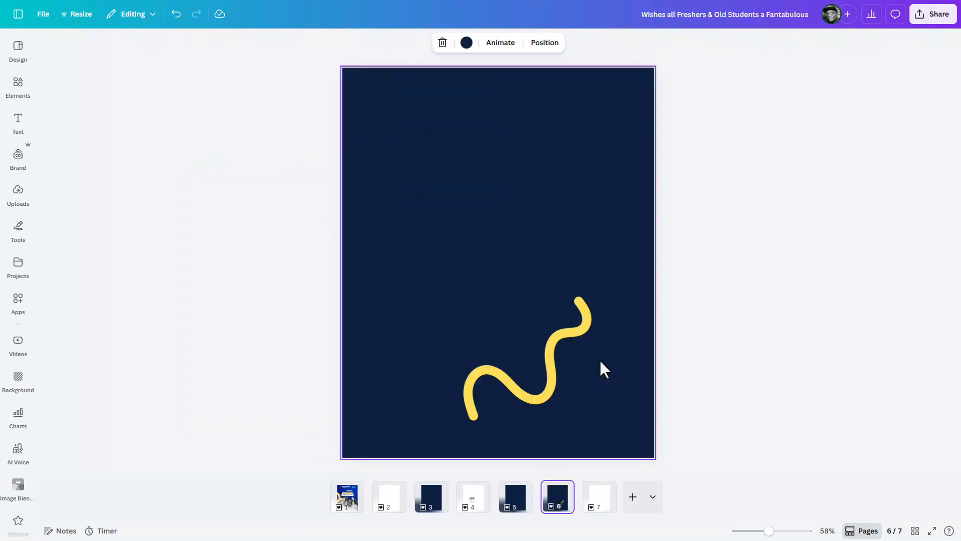
left_click(547, 350)
left_click_drag(547, 350, 343, 507)
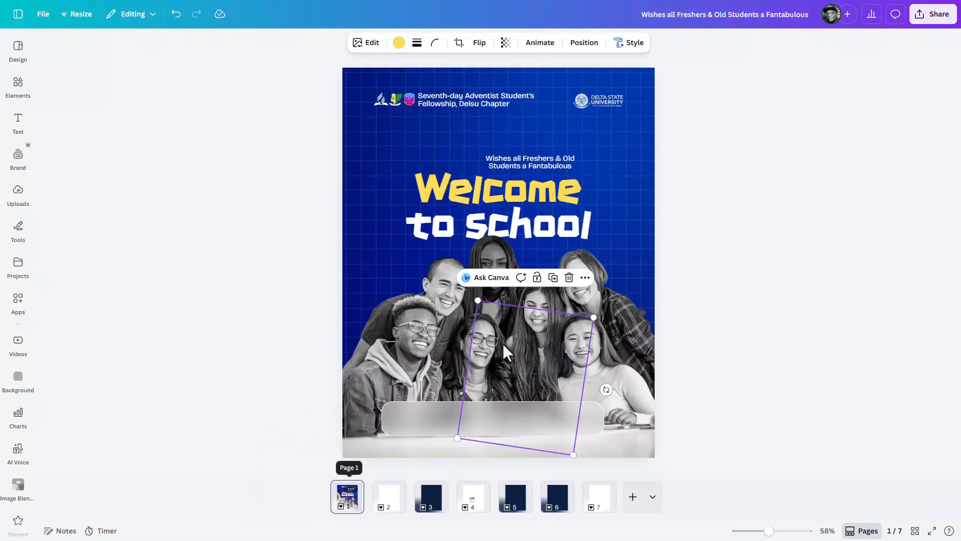
left_click_drag(593, 319, 701, 264)
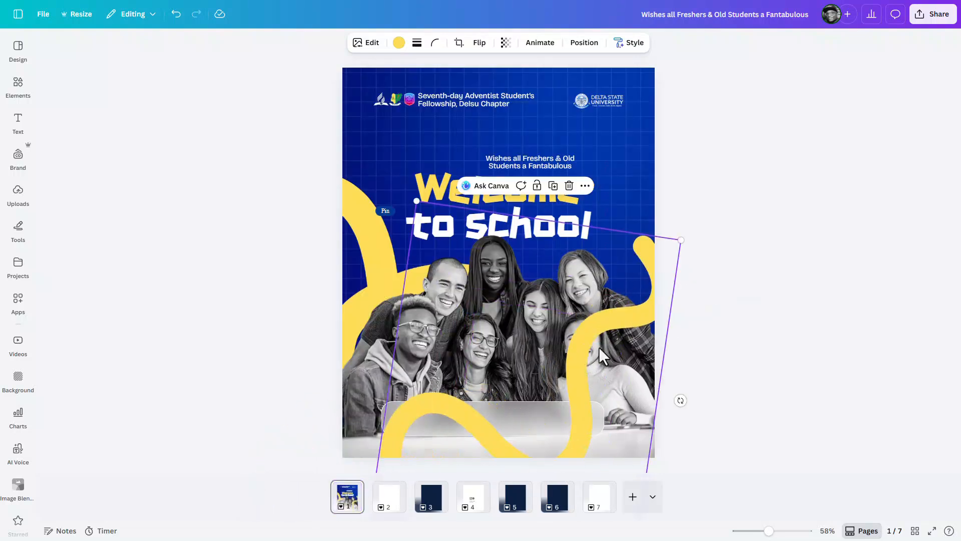
mouse_move(581, 362)
left_mouse_down()
mouse_move(751, 403)
mouse_move(775, 390)
left_mouse_up()
left_click(684, 178)
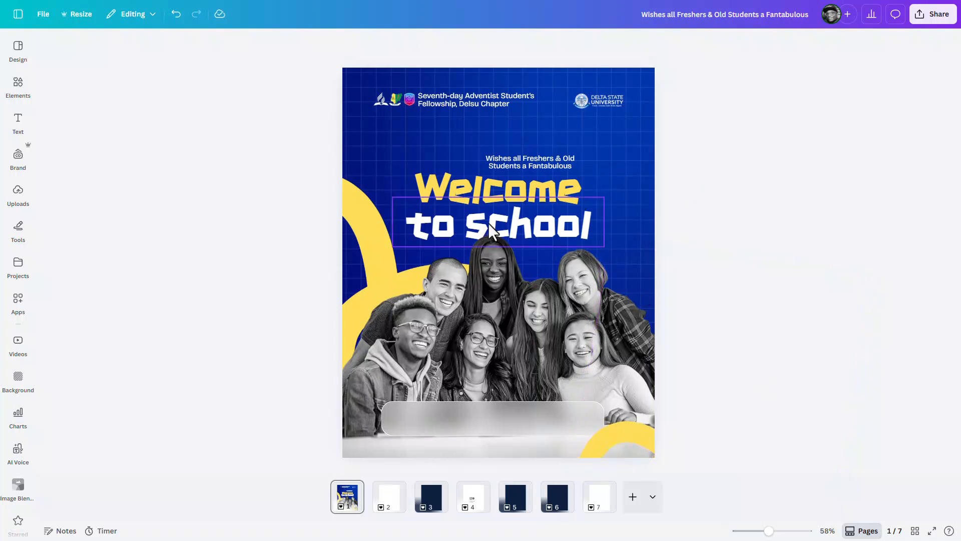
Copy the "Welcome" and "to school" heading lines from page 1 onto the blank page 7
scroll(526, 198, "up", 2, "ctrl")
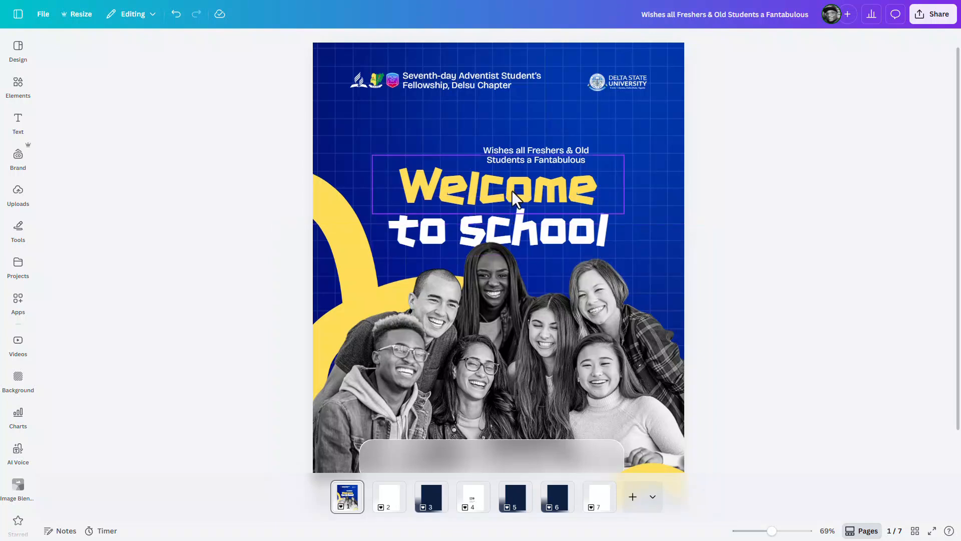
left_click(511, 190)
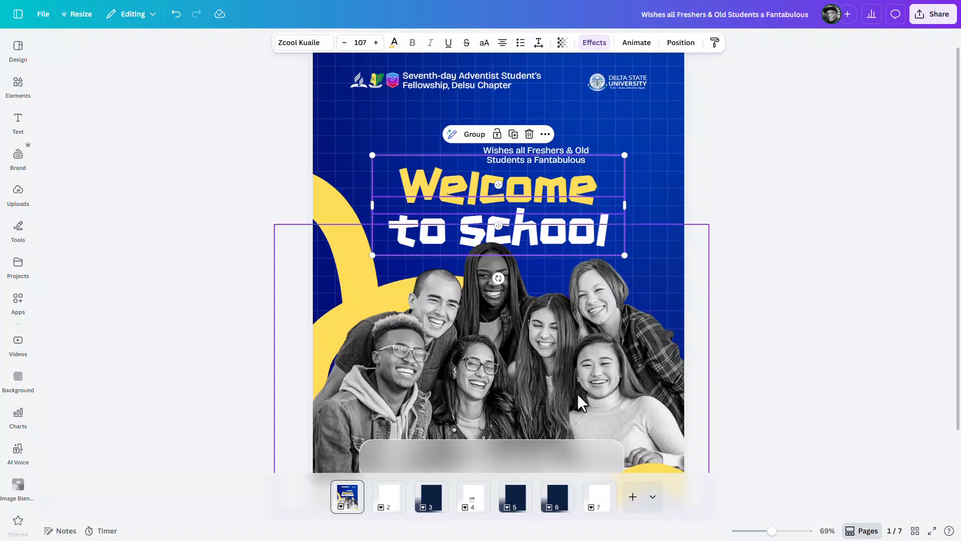
left_click(600, 497)
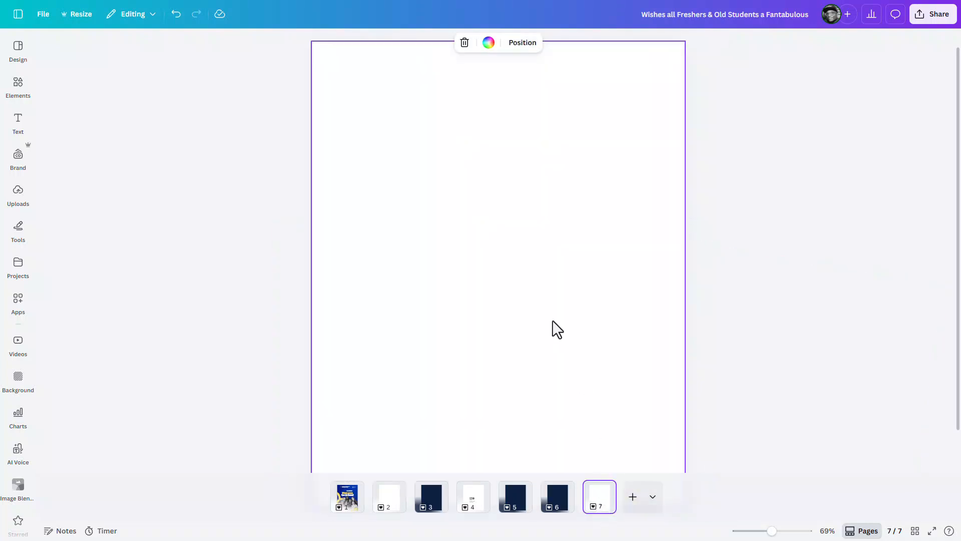
key("ctrl+v")
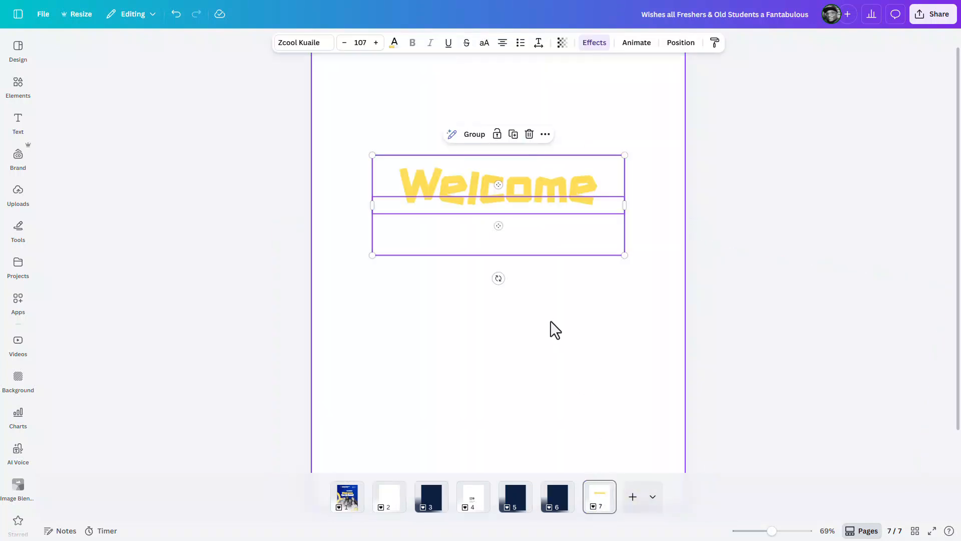
Change both the text colour and the outline effect colour of the copied heading lines to black
left_click(394, 42)
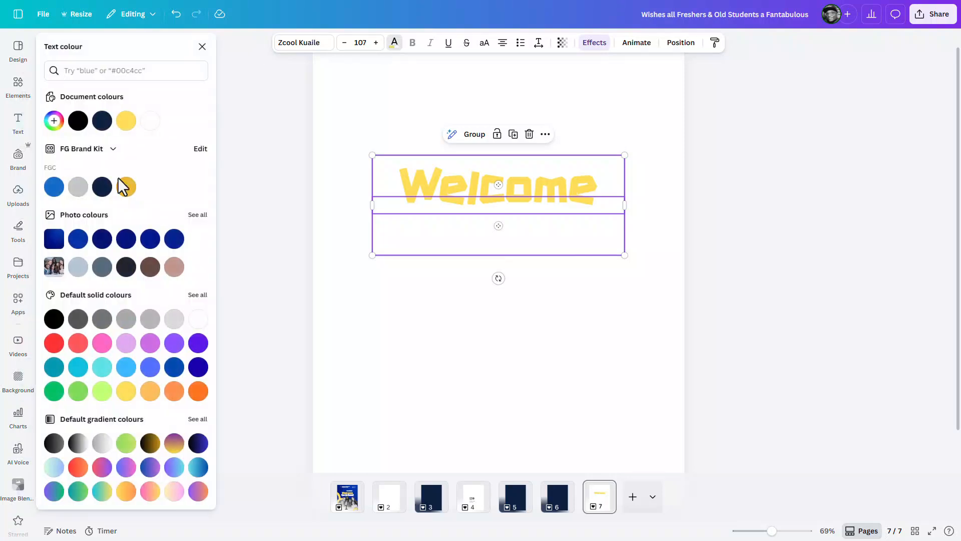
left_click(78, 120)
left_click(595, 42)
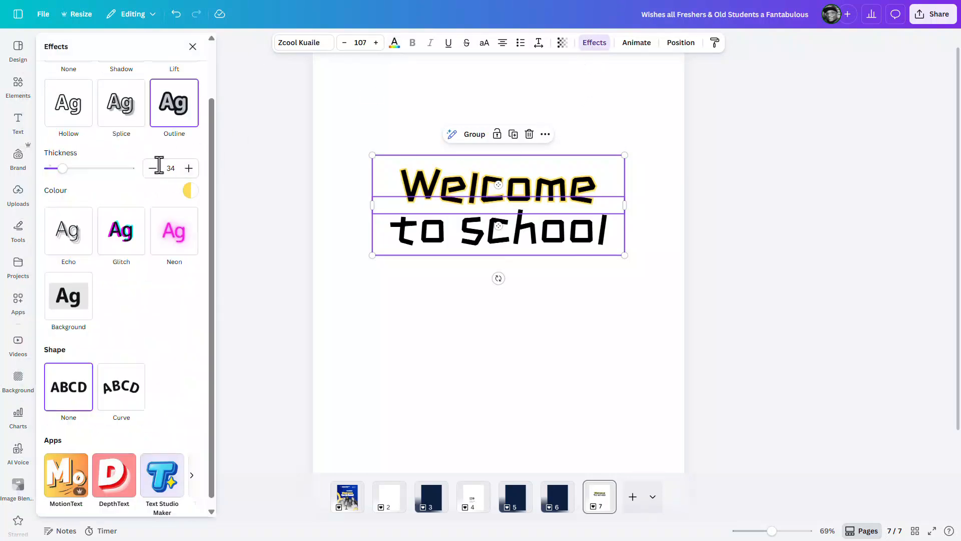
left_click(190, 191)
left_click(79, 240)
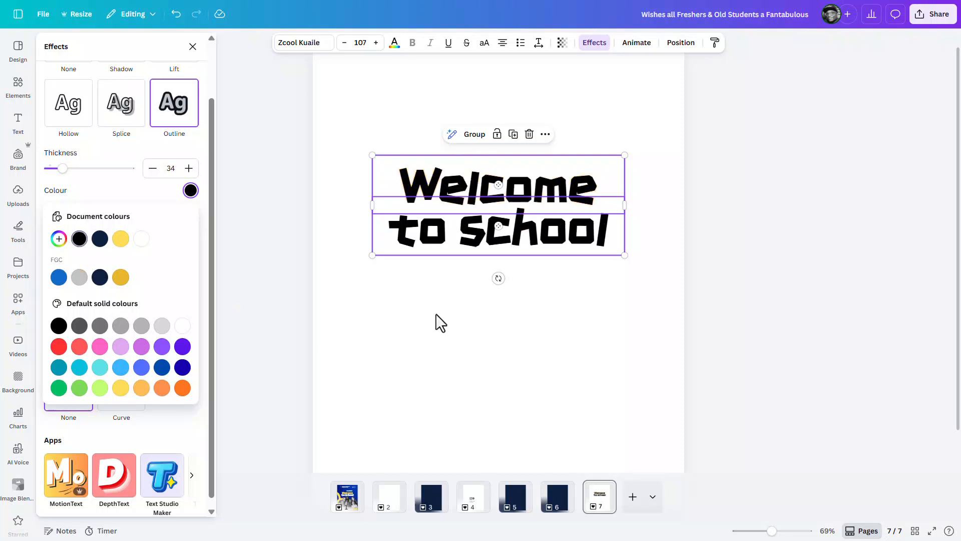
Move the "to school" line further down page 7 to separate it from "Welcome"
left_click(584, 315)
left_click_drag(545, 243, 546, 311)
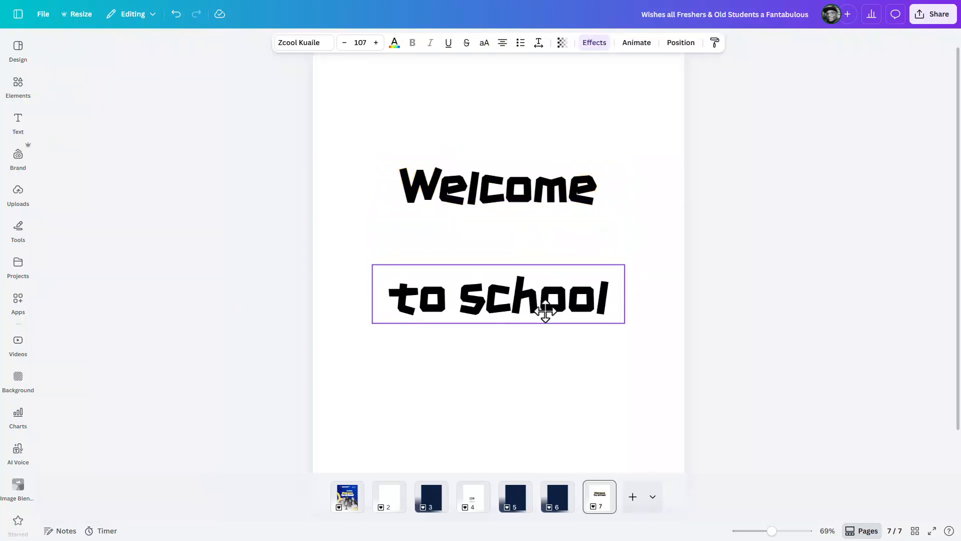
left_click(673, 251)
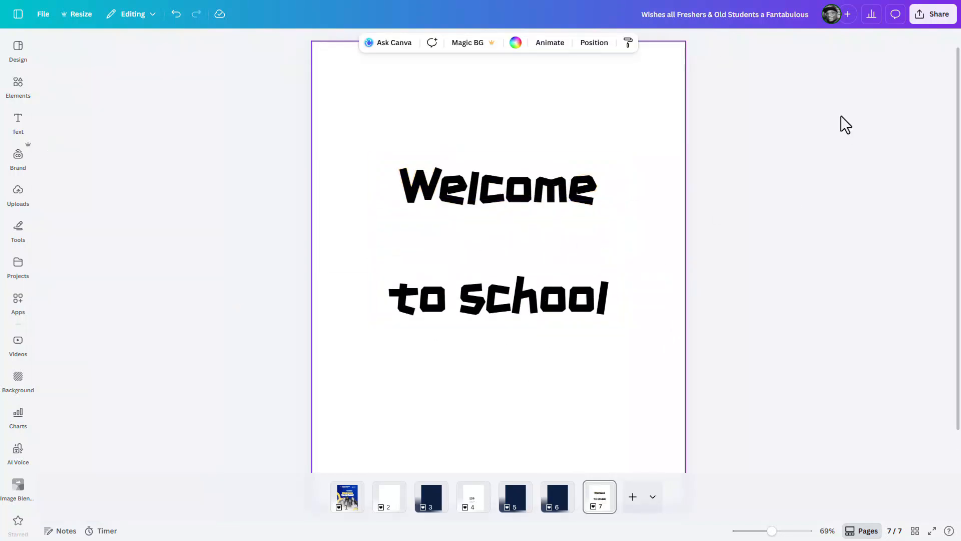
Download only the current page 7 as a PNG with a transparent background
left_click(933, 16)
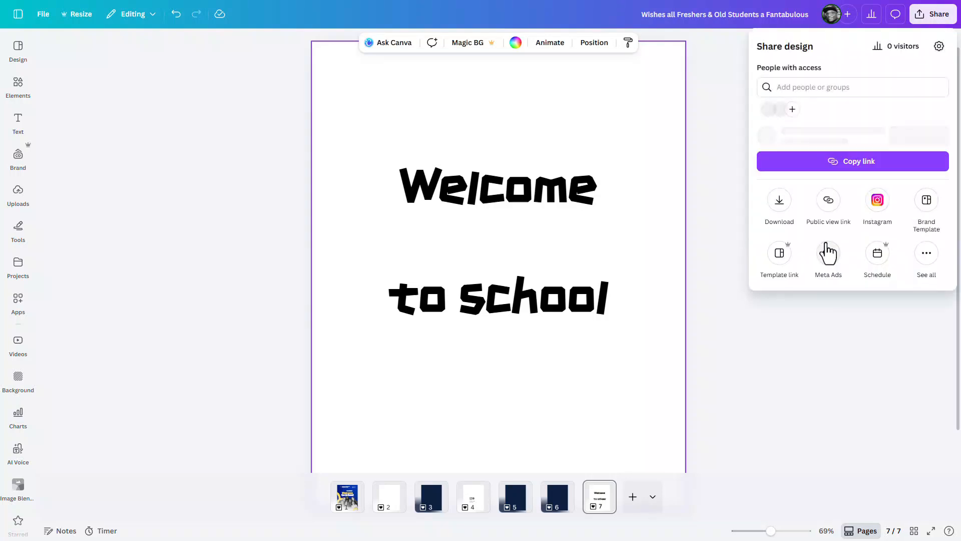
left_click(781, 223)
left_click(800, 184)
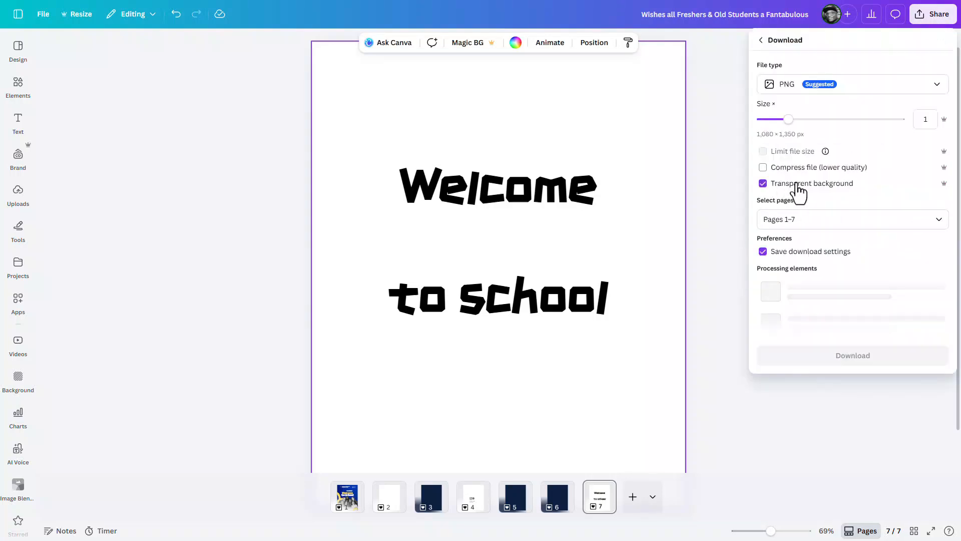
left_click(807, 221)
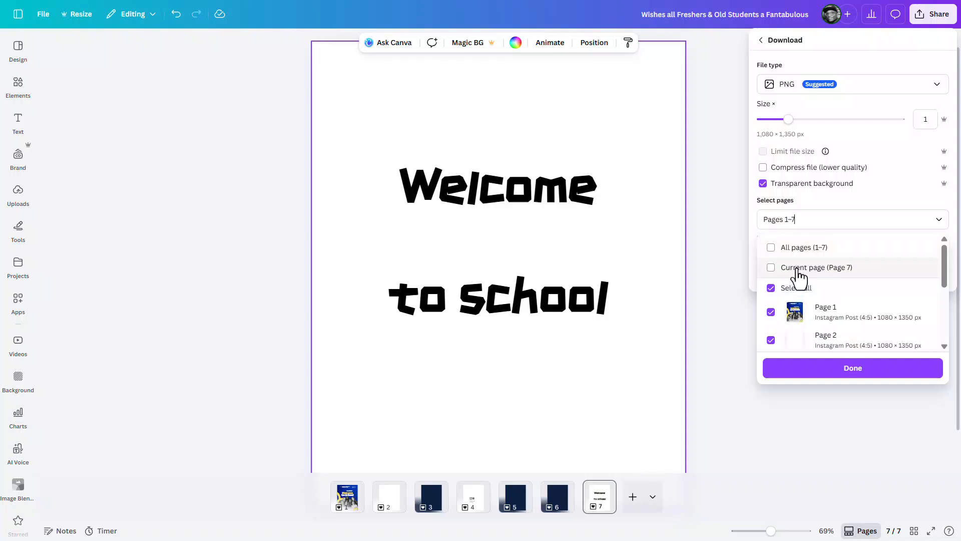
left_click(801, 268)
left_click(814, 373)
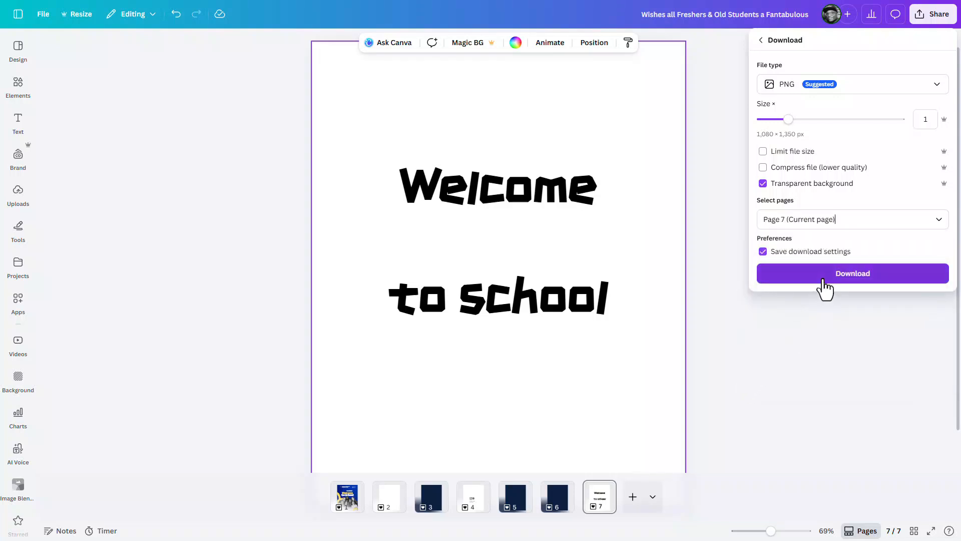
left_click(764, 275)
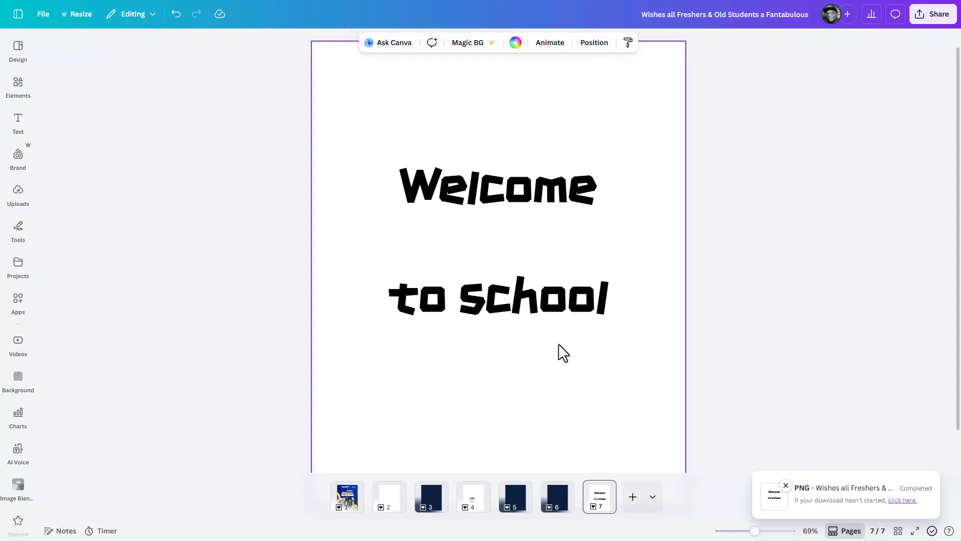
Bring the downloaded heading PNG from the file manager onto page 7 and move it left of the original text
key("super")
left_click(434, 218)
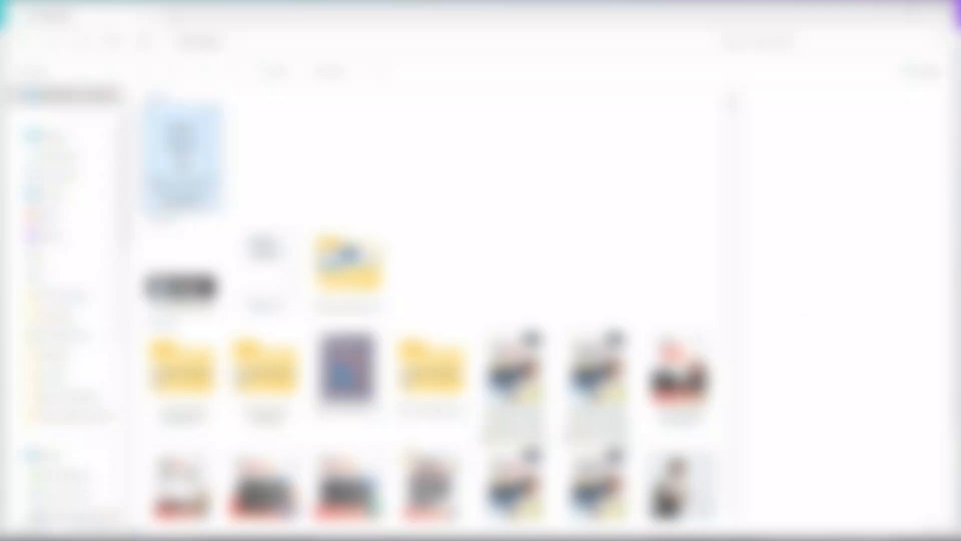
left_click_drag(365, 215, 365, 214)
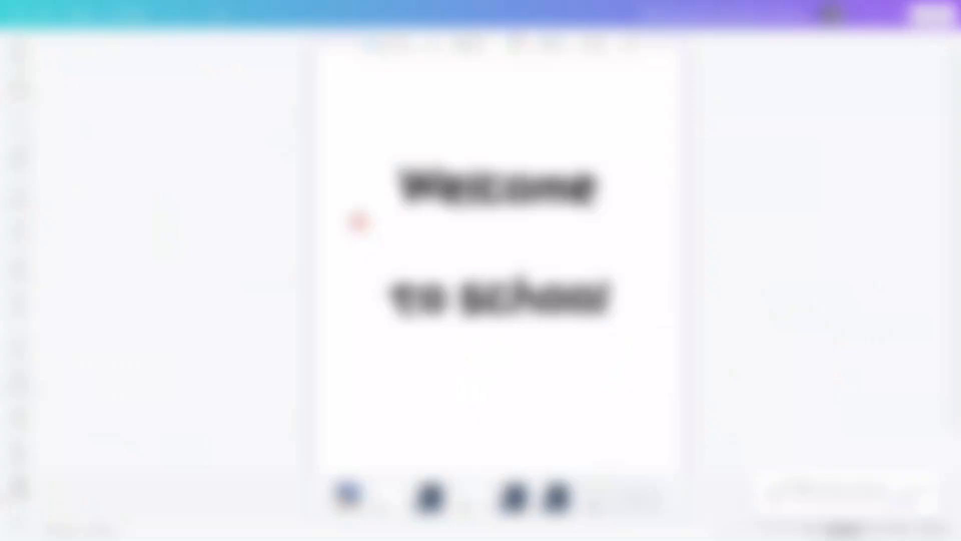
left_click_drag(358, 216, 485, 268)
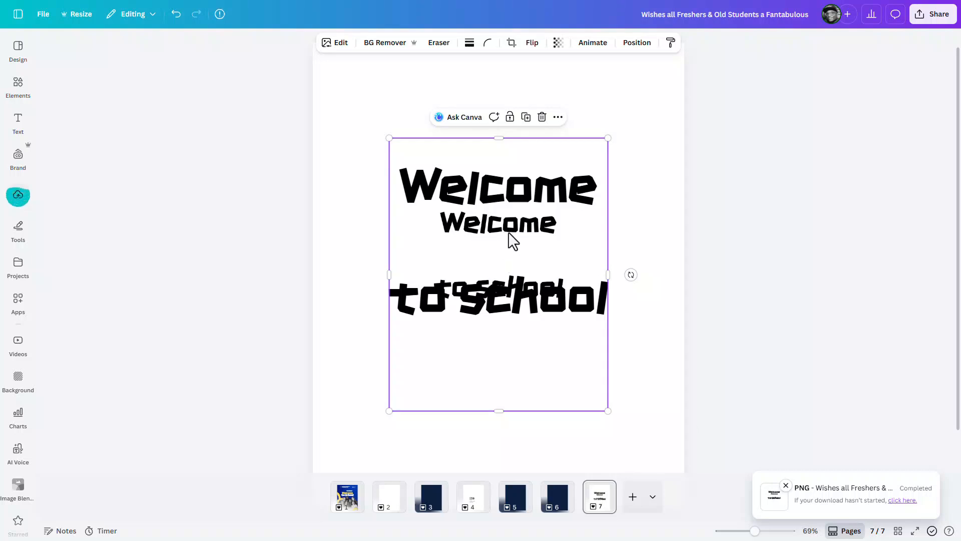
left_click_drag(508, 232, 425, 232)
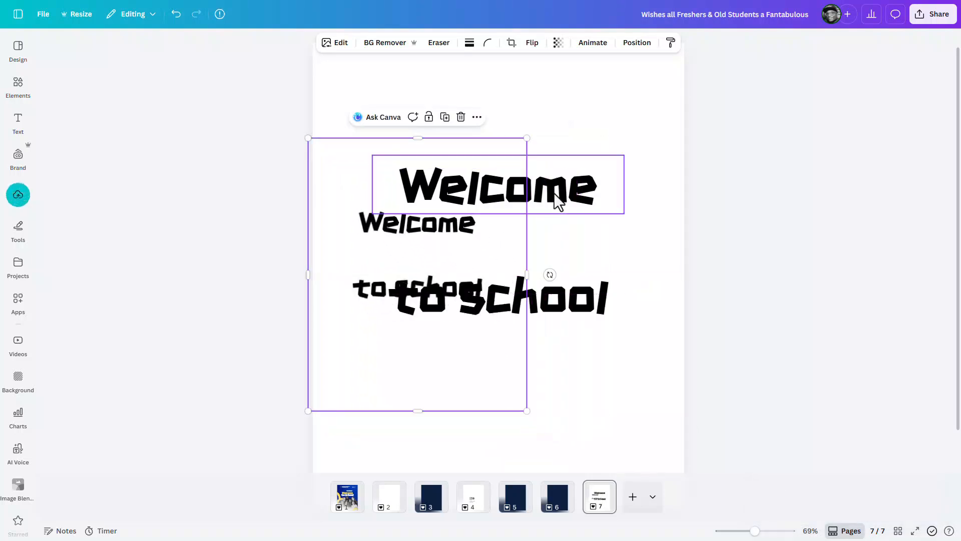
Move the original black "Welcome" and "to school" text lines clear of the imported image and delete them
left_click(554, 193)
left_click(573, 283)
left_click(555, 188)
left_click_drag(556, 189, 566, 395)
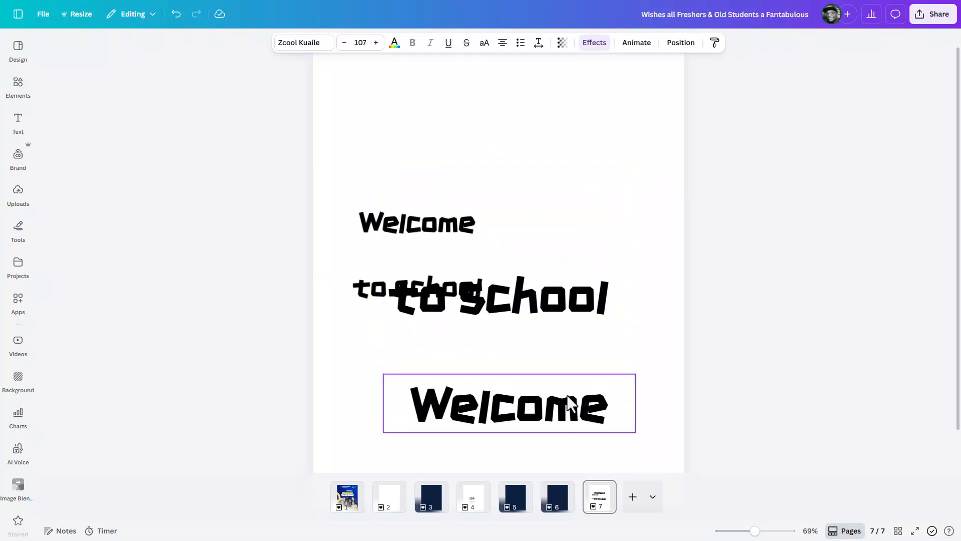
left_click_drag(575, 304, 594, 405)
left_click_drag(744, 407, 481, 420)
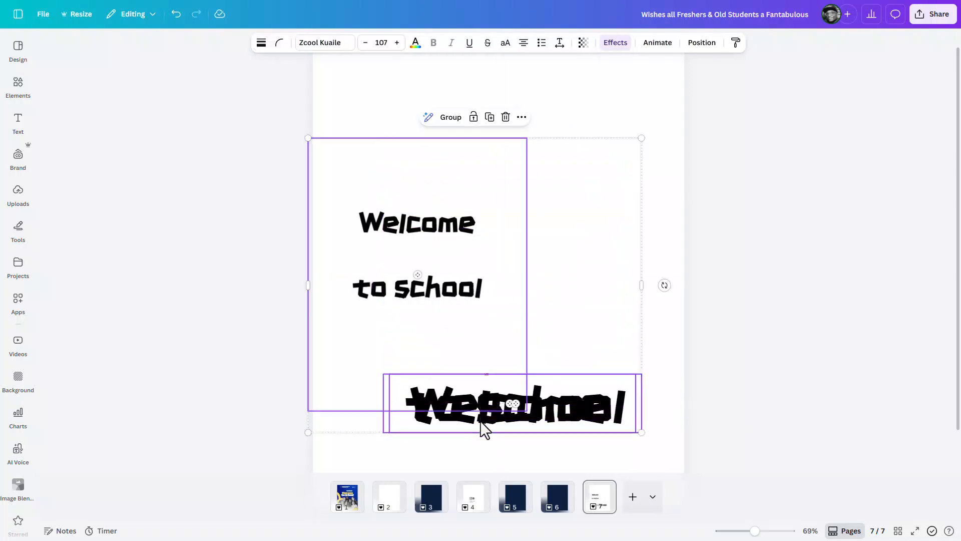
left_click_drag(726, 381, 586, 422)
key("Delete")
Centre the imported heading image on page 7 and blur the whole image at intensity 70
left_click_drag(473, 274, 543, 264)
left_click(335, 44)
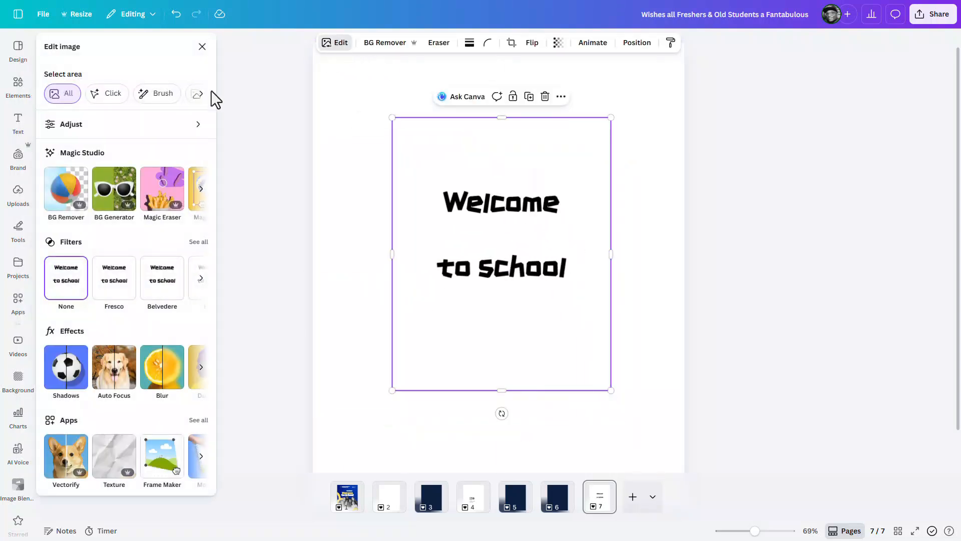
left_click(162, 383)
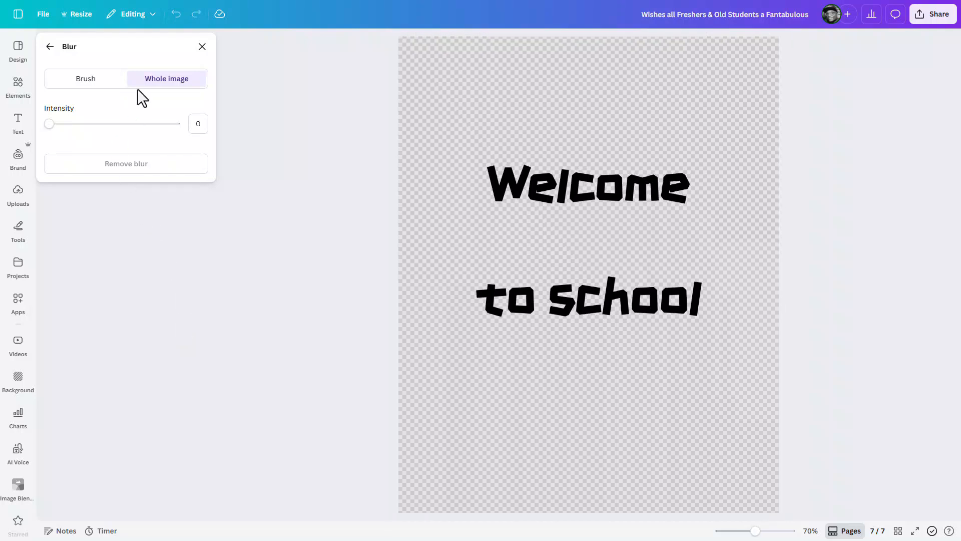
left_click_drag(52, 126, 121, 137)
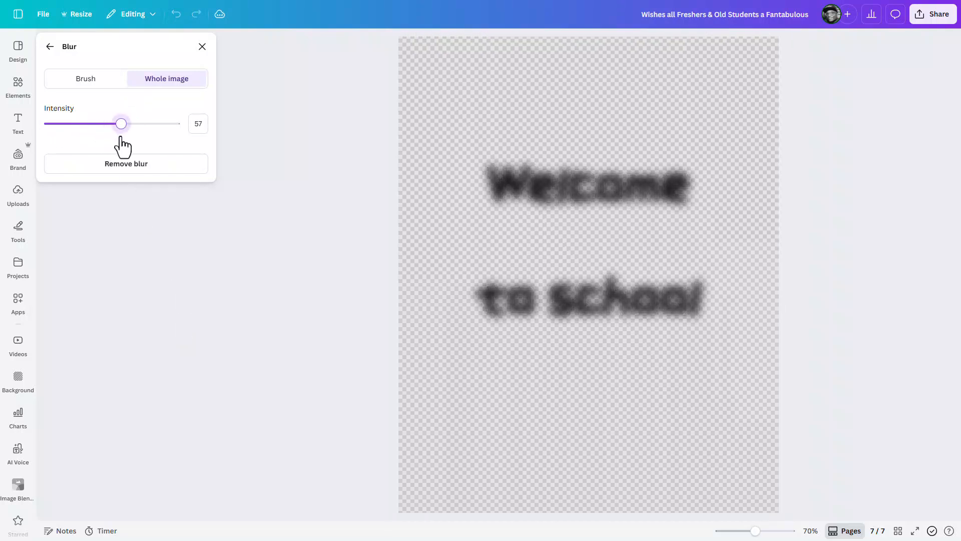
left_click(50, 48)
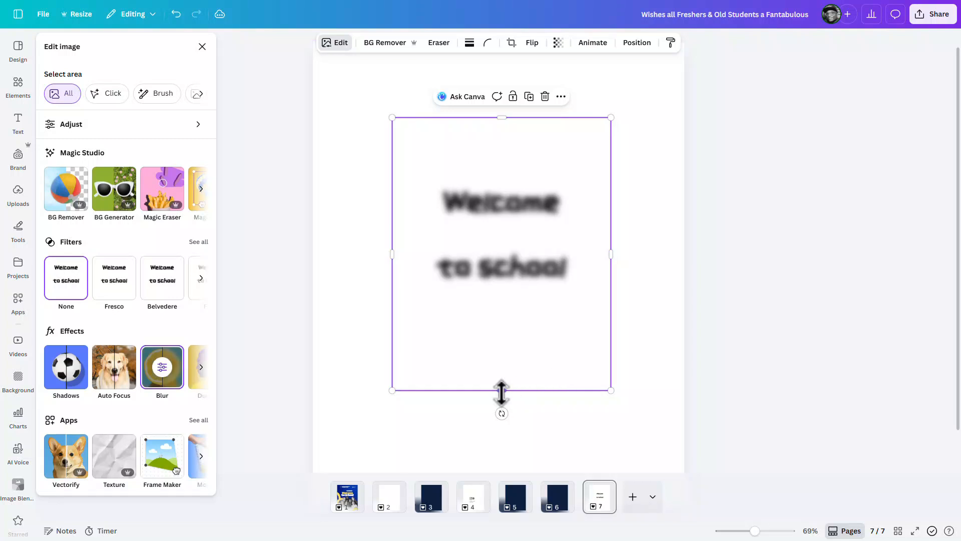
left_click(170, 383)
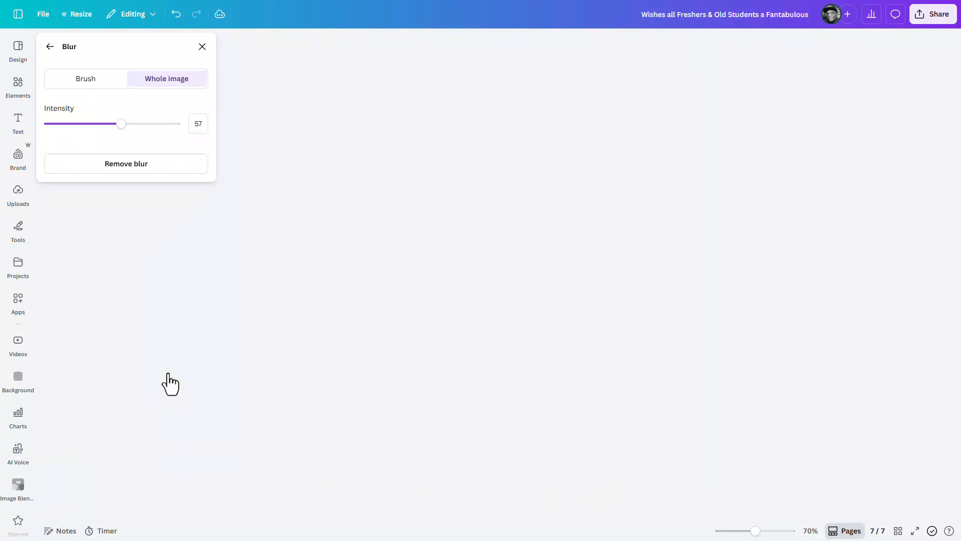
mouse_move(125, 124)
left_mouse_down()
mouse_move(142, 125)
mouse_move(138, 137)
left_mouse_up()
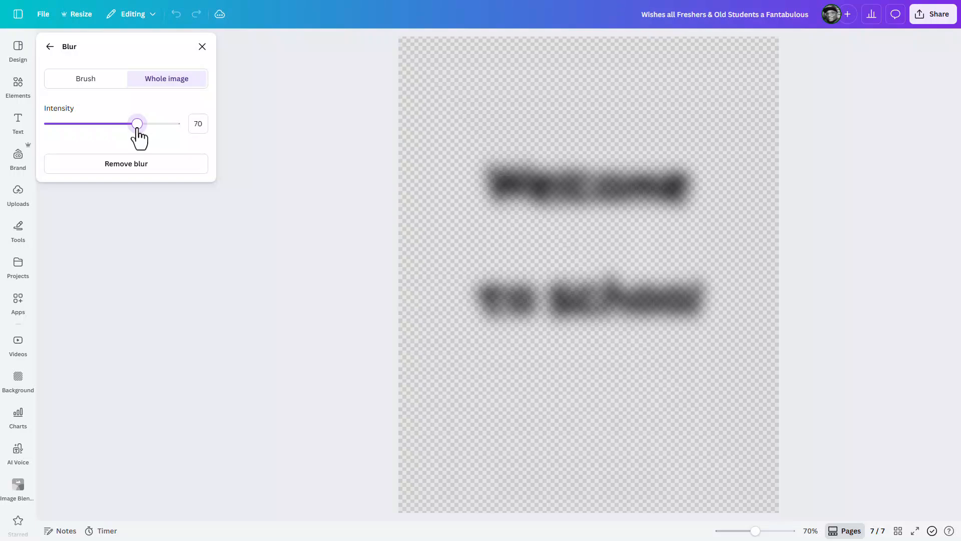
left_click(51, 46)
Move the blurred heading image to page 1, enlarge it and align its blurred "Welcome" with the yellow "Welcome" heading
left_click_drag(542, 229, 369, 506)
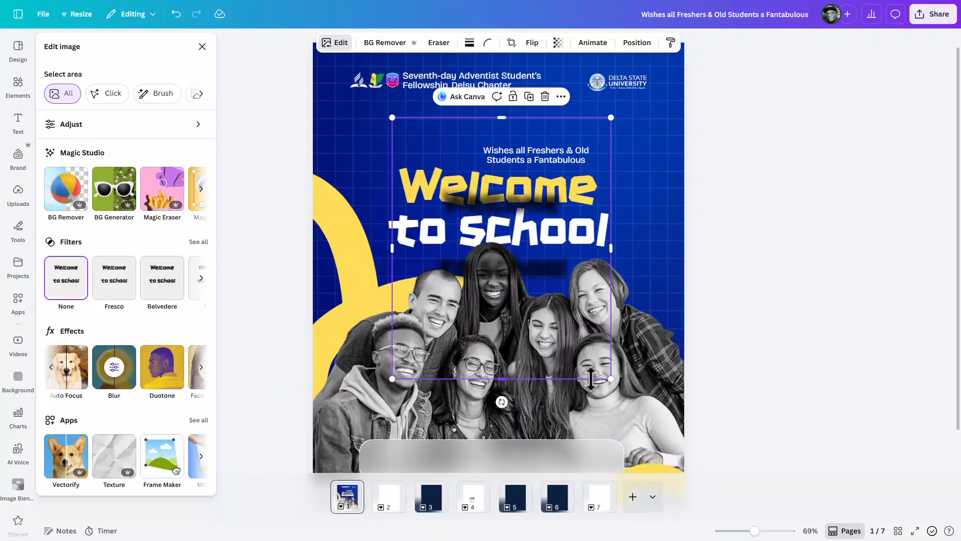
left_click_drag(610, 379, 733, 456)
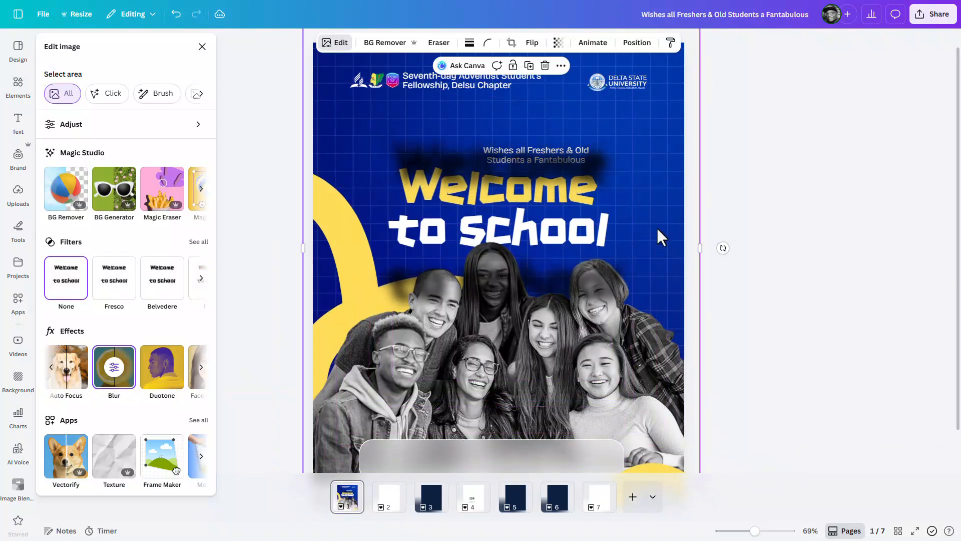
left_click_drag(650, 209, 640, 228)
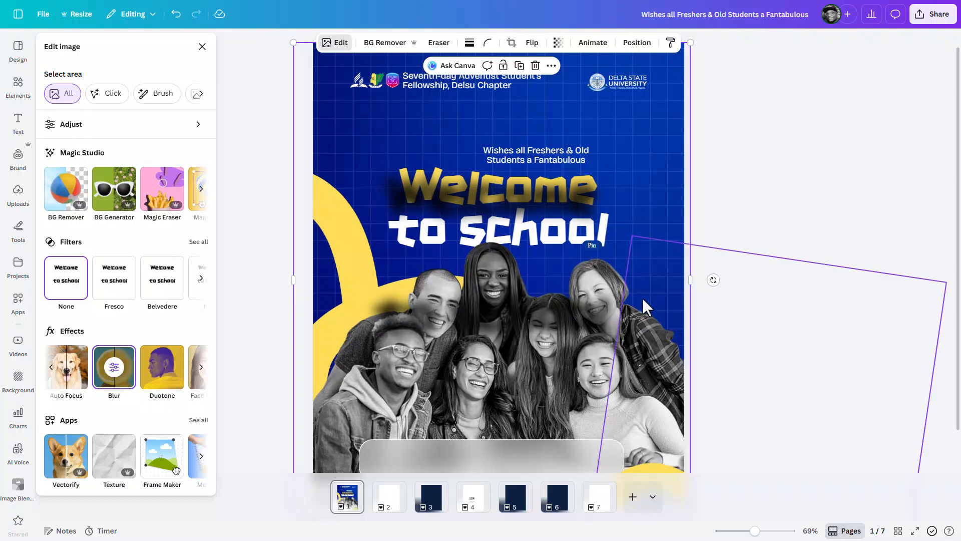
Crop the blurred image from above and below so only the "Welcome" shadow remains
scroll(538, 276, "down", 5)
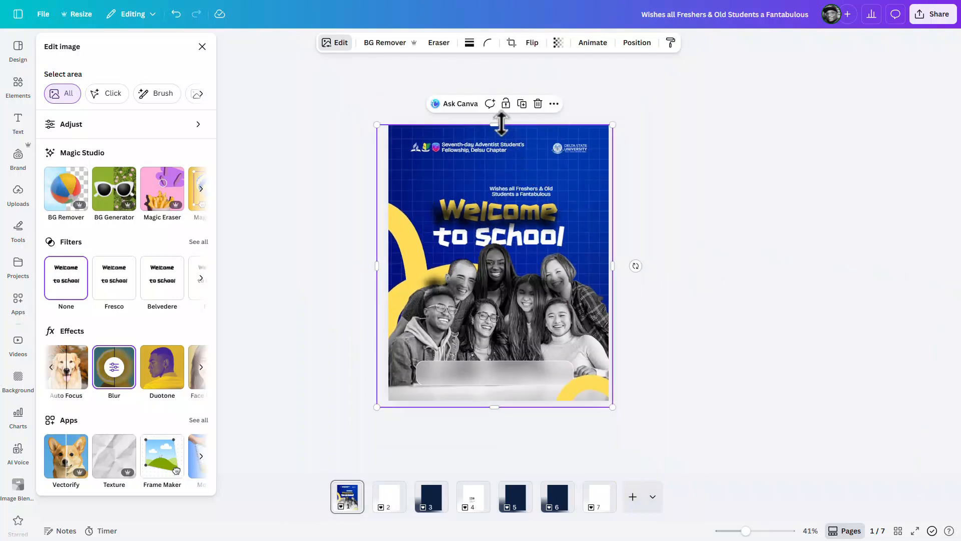
left_click_drag(496, 127, 498, 191)
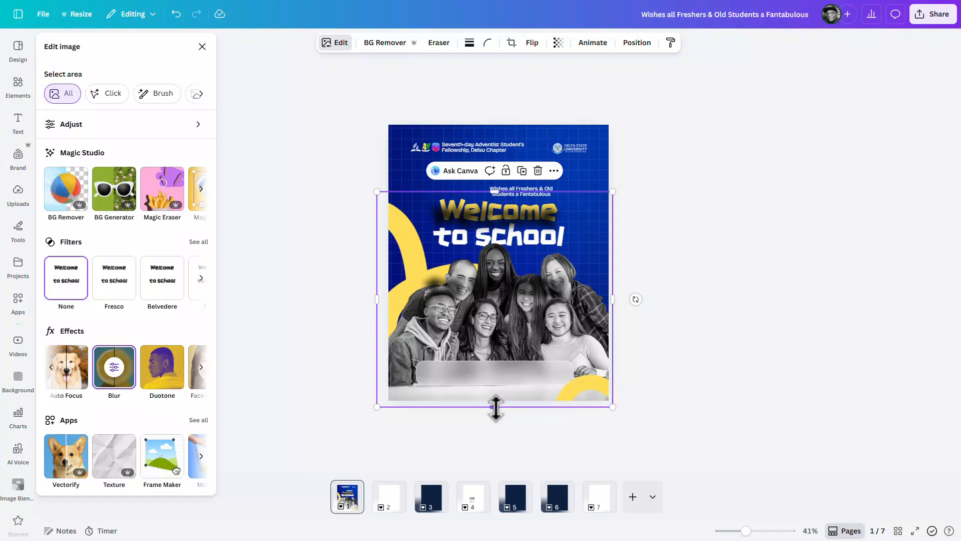
left_click_drag(495, 407, 513, 258)
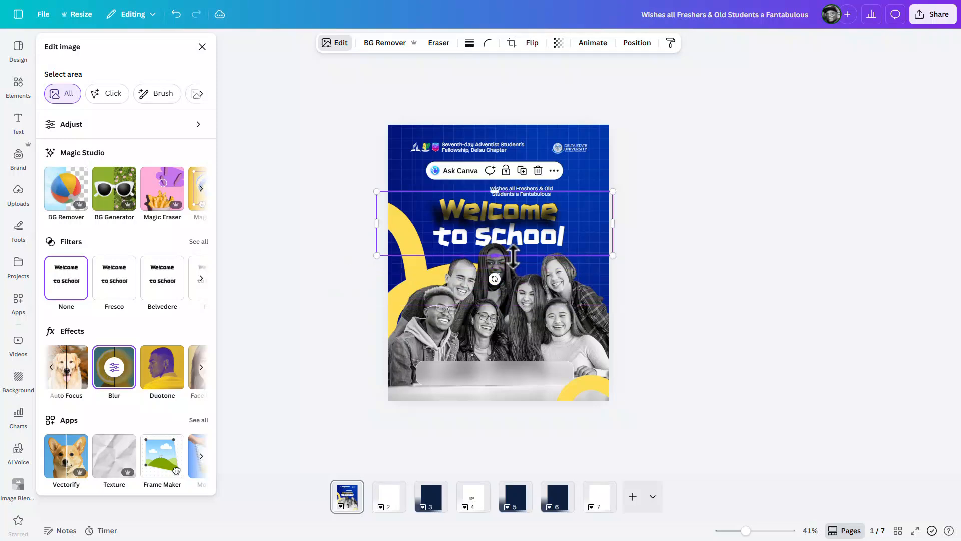
scroll(505, 234, "up", 5)
scroll(471, 258, "up", 1)
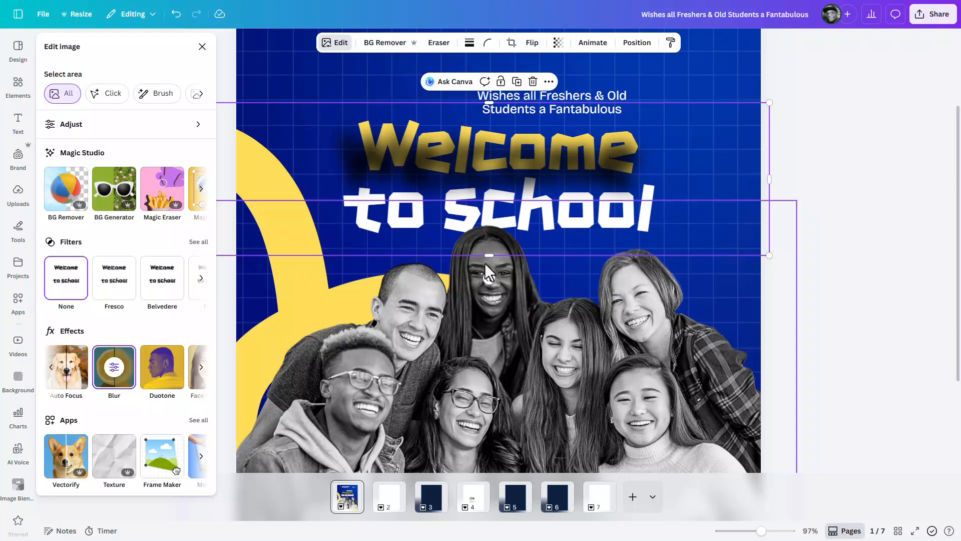
left_click_drag(489, 255, 493, 249)
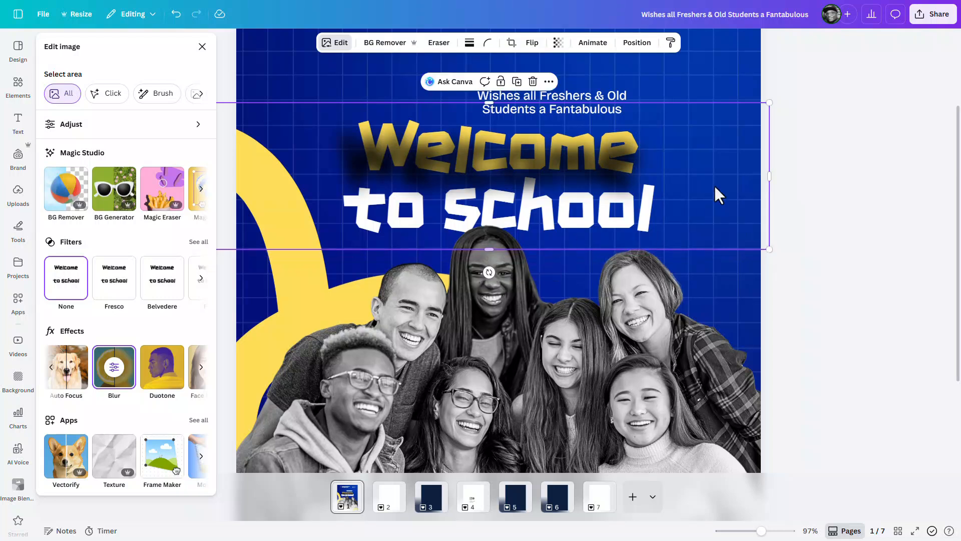
Place the blurred shadow slightly lower behind the yellow "Welcome" text and set its transparency to 59
left_click_drag(700, 178, 698, 174)
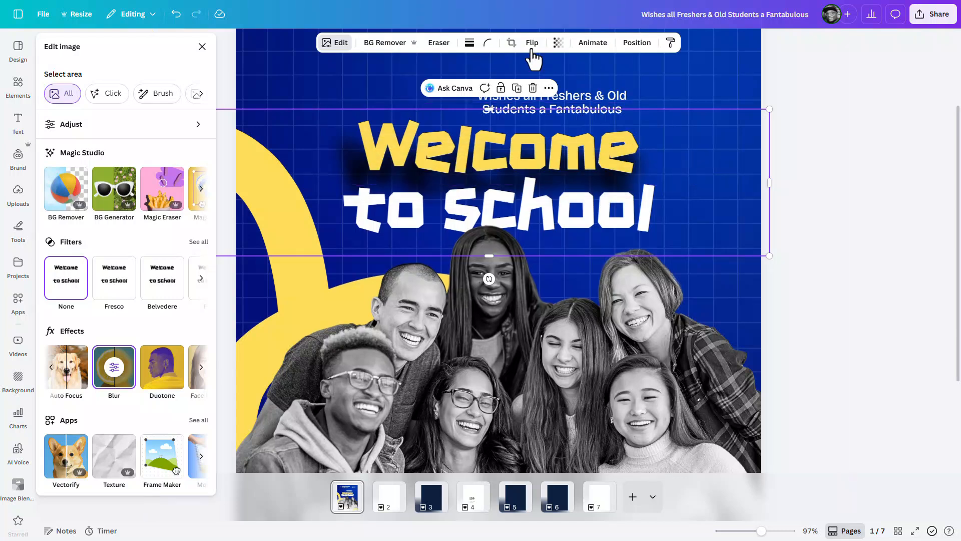
left_click(558, 42)
left_click_drag(573, 81, 551, 95)
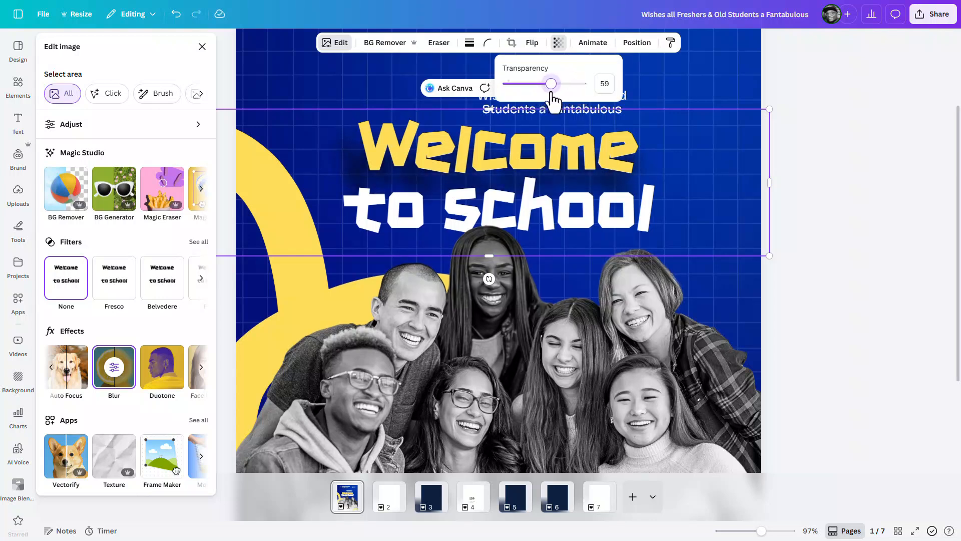
Duplicate the "Welcome" shadow and recrop the copy to the blurred "to school" part, positioned behind that heading line
left_click(691, 157)
left_click_drag(678, 187, 689, 220)
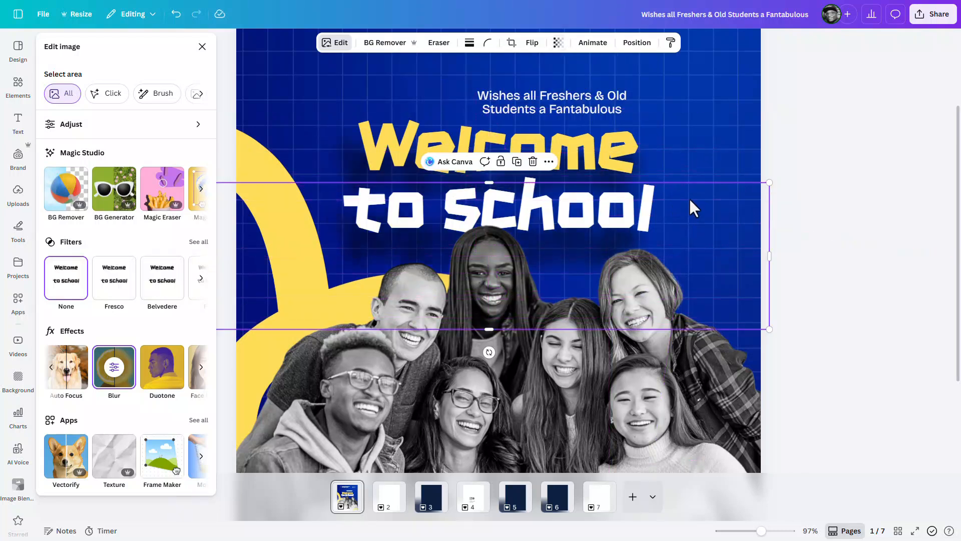
double_click(689, 200)
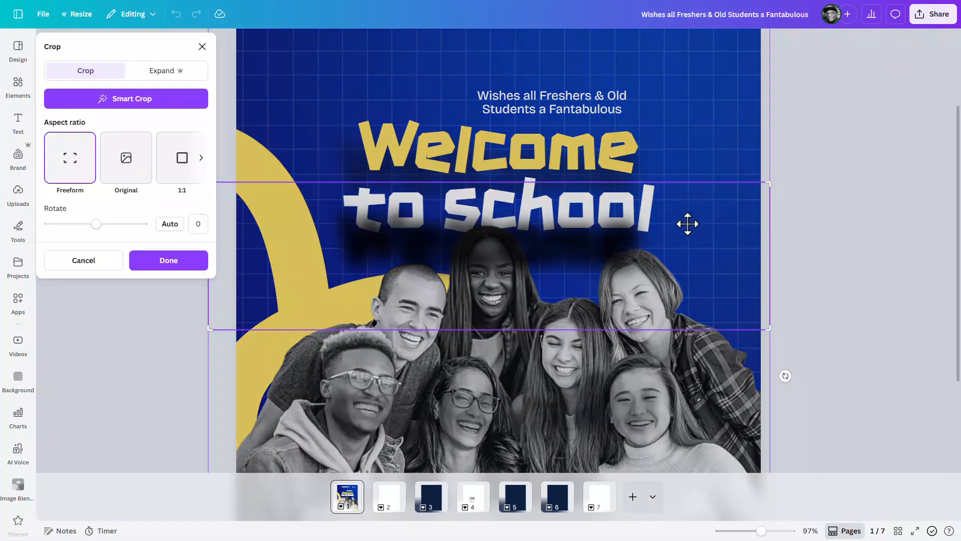
left_click_drag(682, 151, 676, 58)
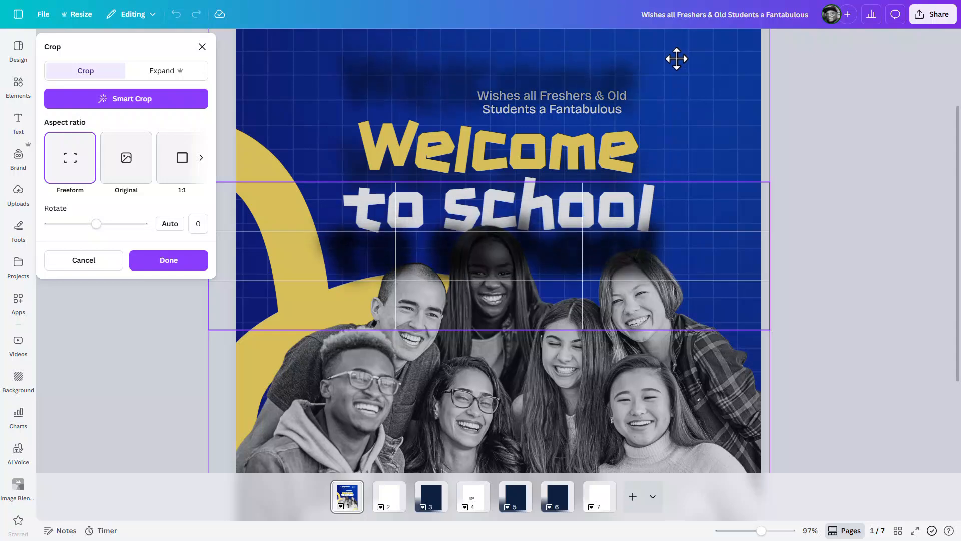
left_click(172, 265)
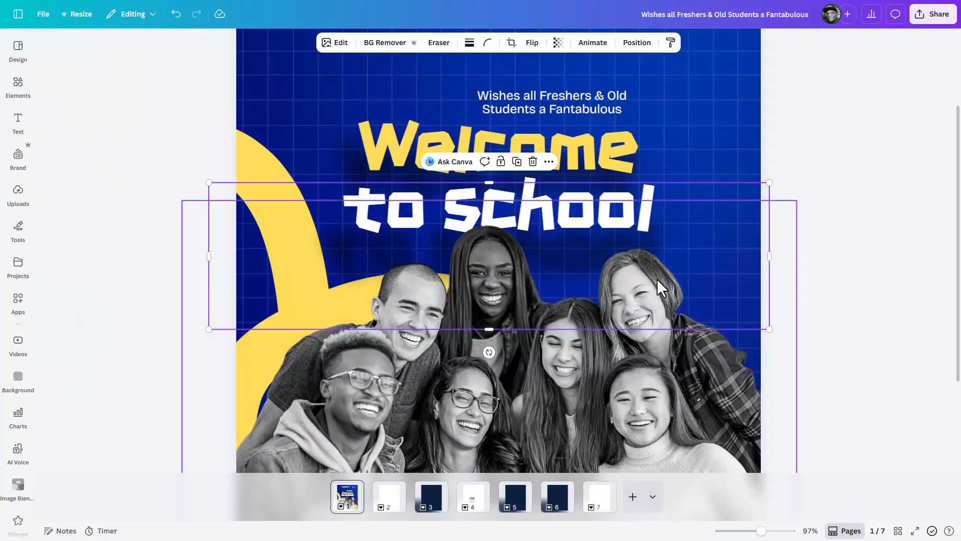
left_click_drag(700, 204, 701, 185)
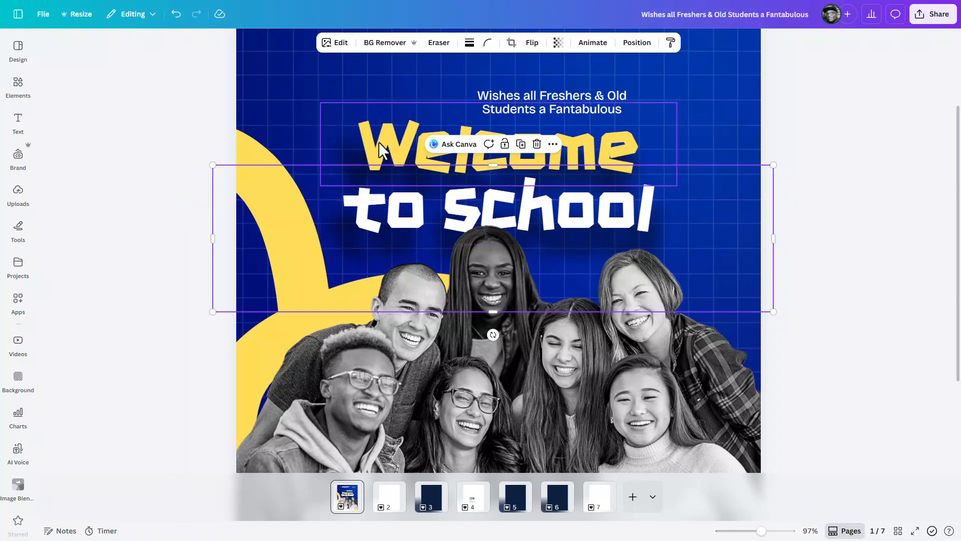
Reorder the layers so yellow "Welcome" sits directly above its blurred shadow, followed by "to school" and its own blurred shadow
left_click(631, 45)
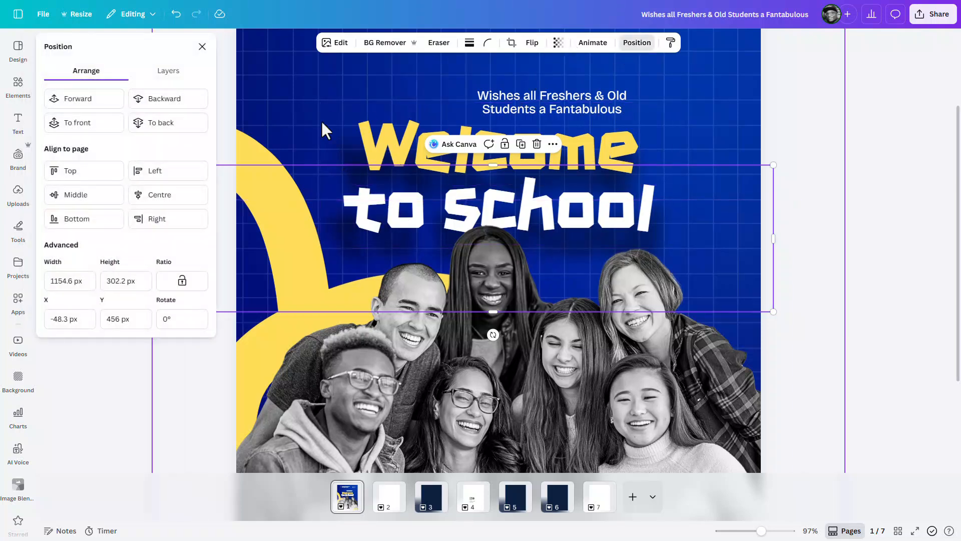
left_click(169, 70)
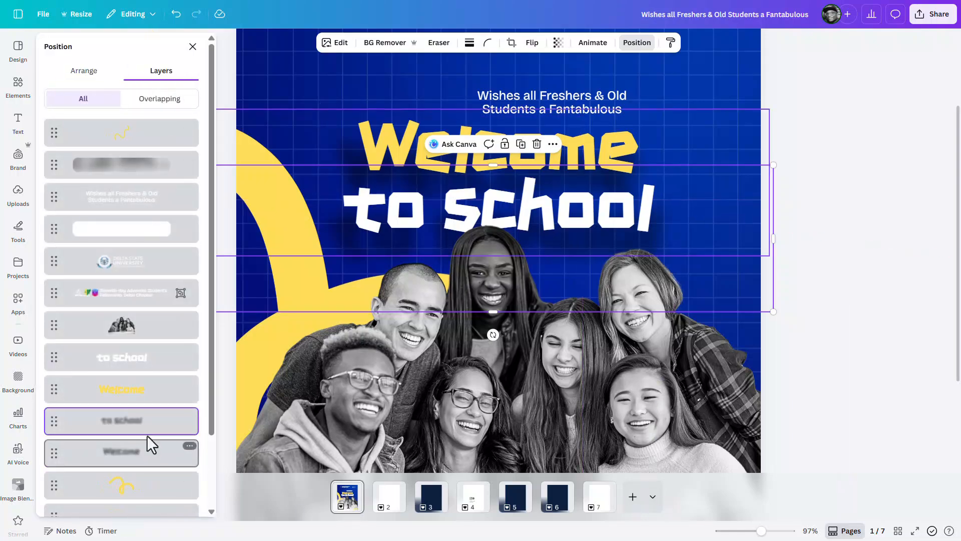
left_click(136, 391)
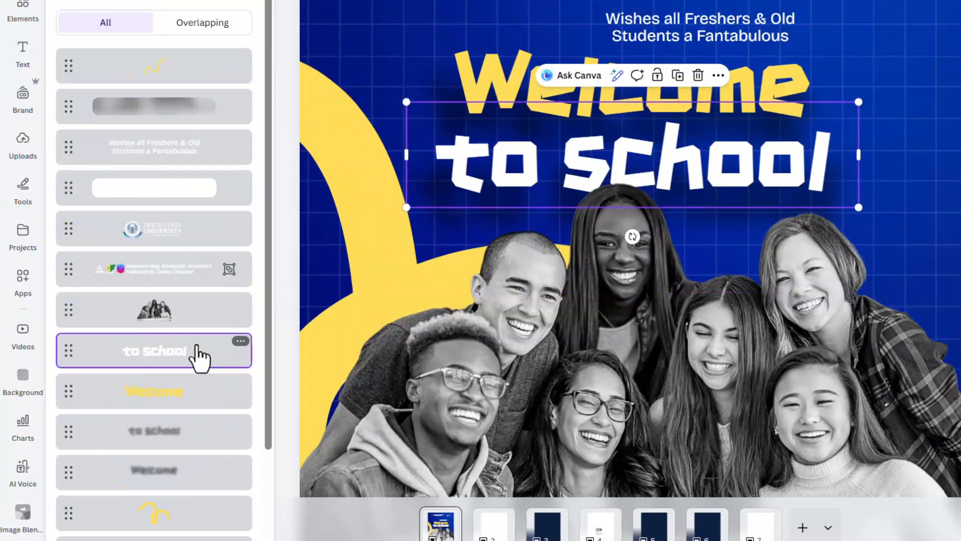
left_click_drag(197, 352, 174, 406)
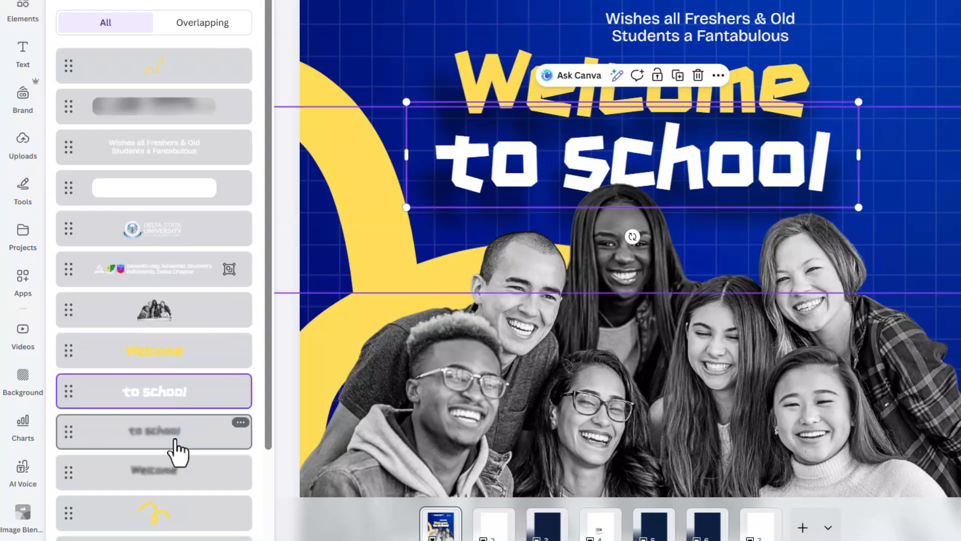
left_click(179, 471)
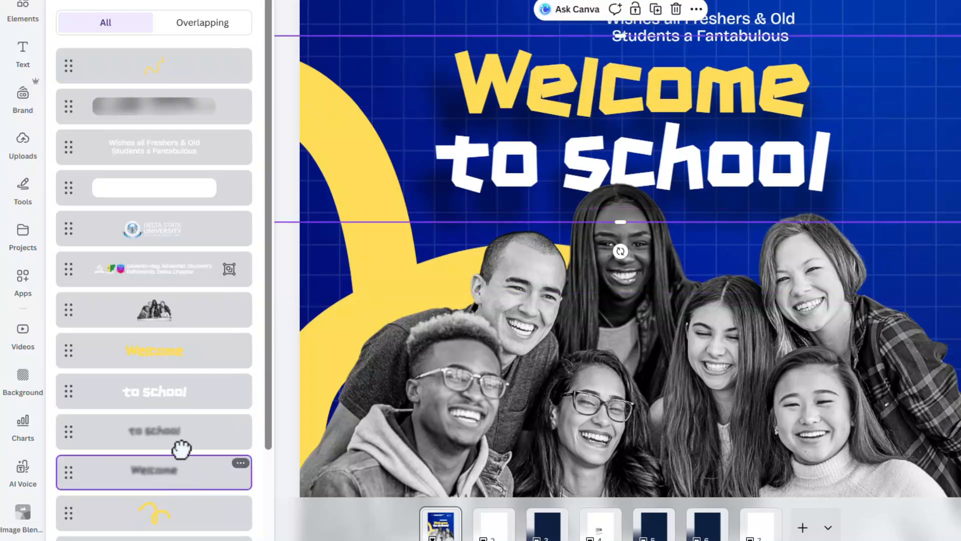
left_click_drag(181, 449, 183, 374)
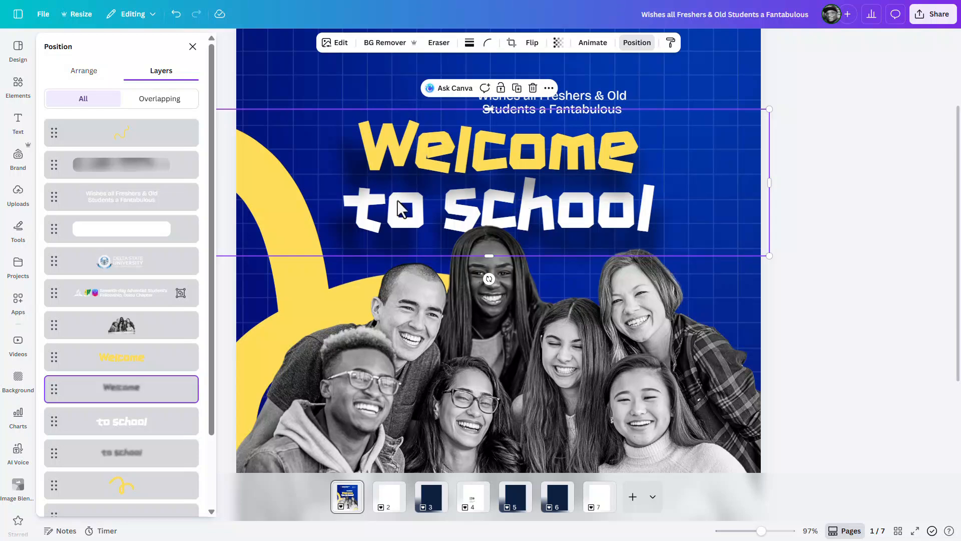
Select the large yellow curved line behind the students and shift it slightly further into the page
left_click(250, 335)
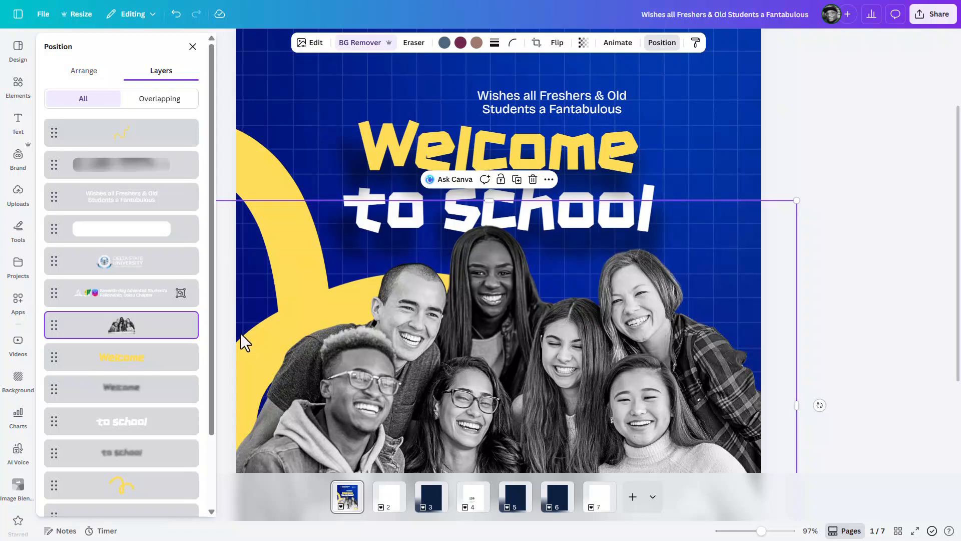
scroll(99, 430, "down", 1)
left_click(127, 437)
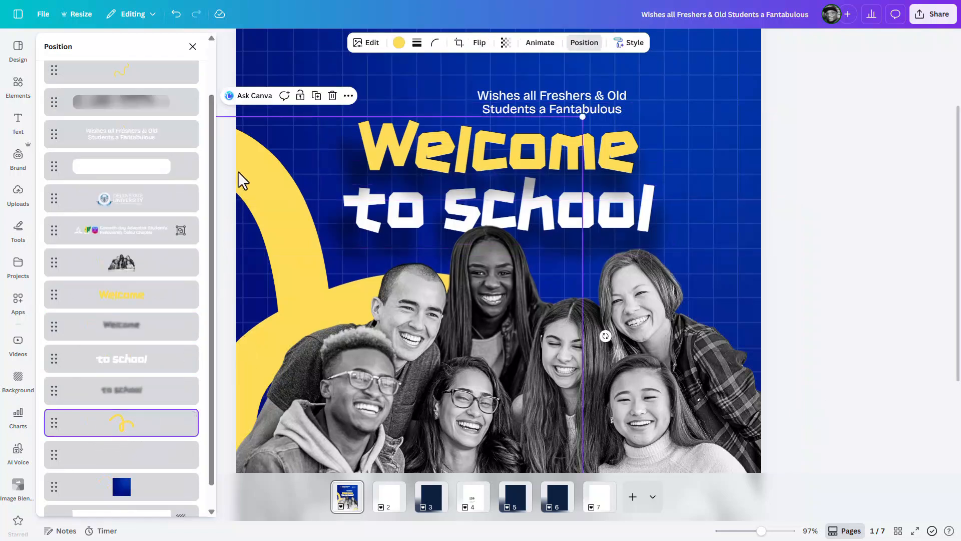
left_click_drag(238, 178, 270, 177)
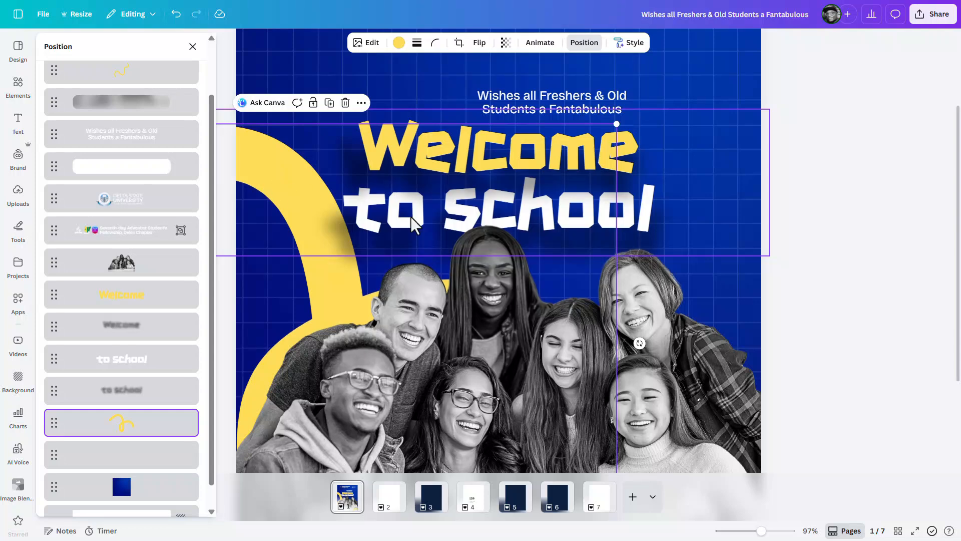
scroll(424, 247, "down", 3)
scroll(447, 266, "down", 2)
left_click(680, 199)
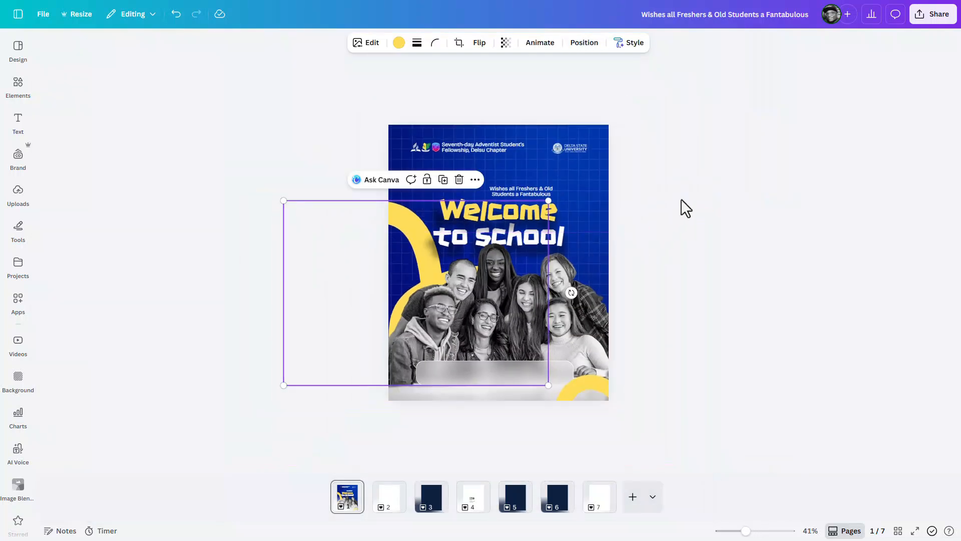
Group both heading lines with their blurred shadows, enlarge the group to font size 122 and centre it horizontally on the page
scroll(642, 241, "up", 2)
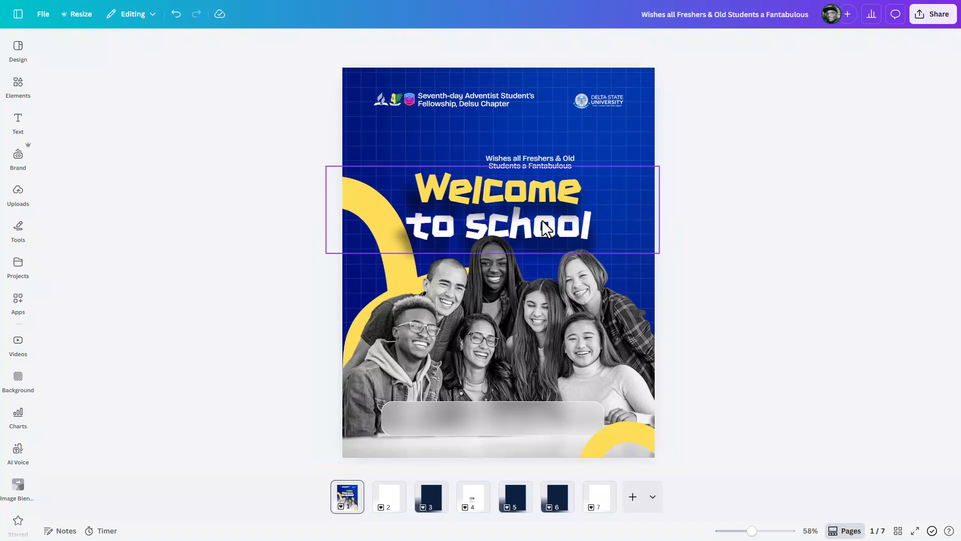
left_click(548, 189)
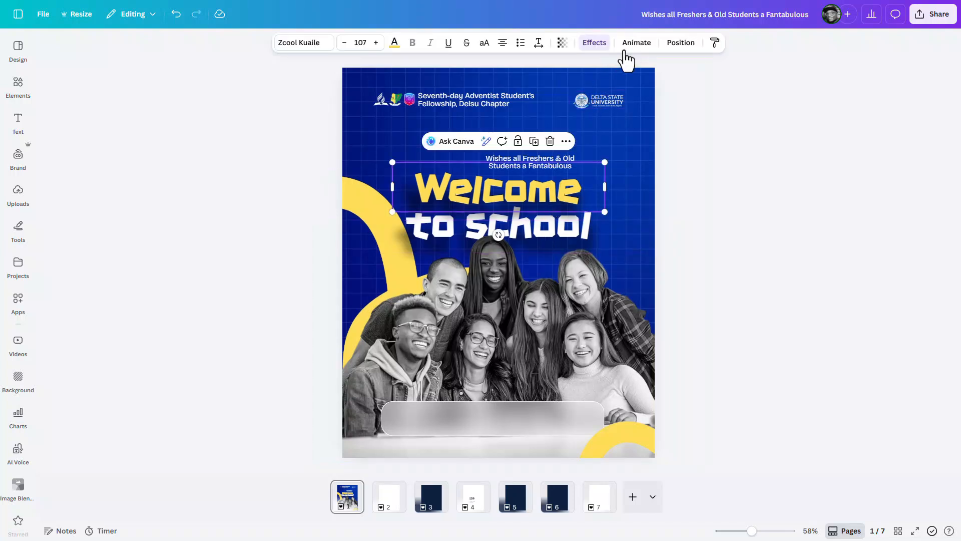
left_click(681, 42)
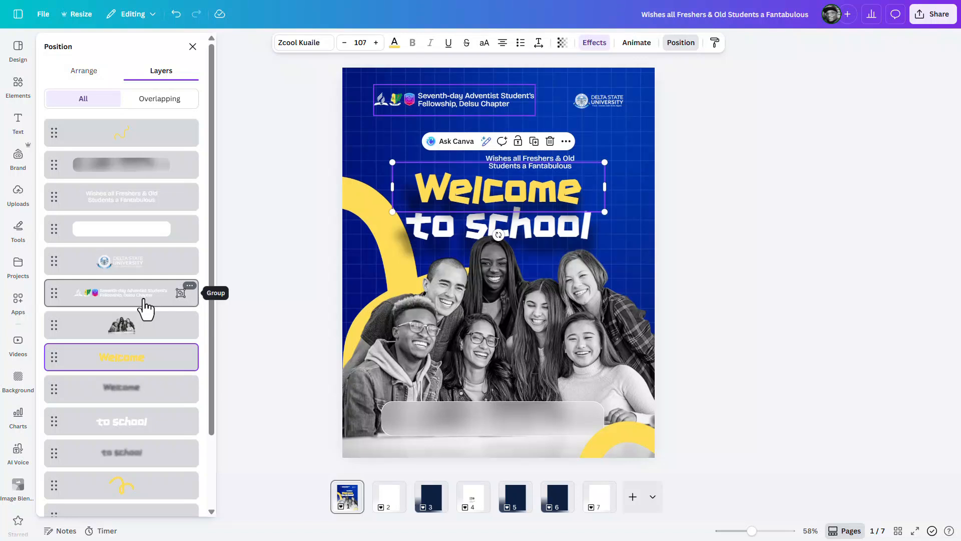
left_click(141, 393, "shift")
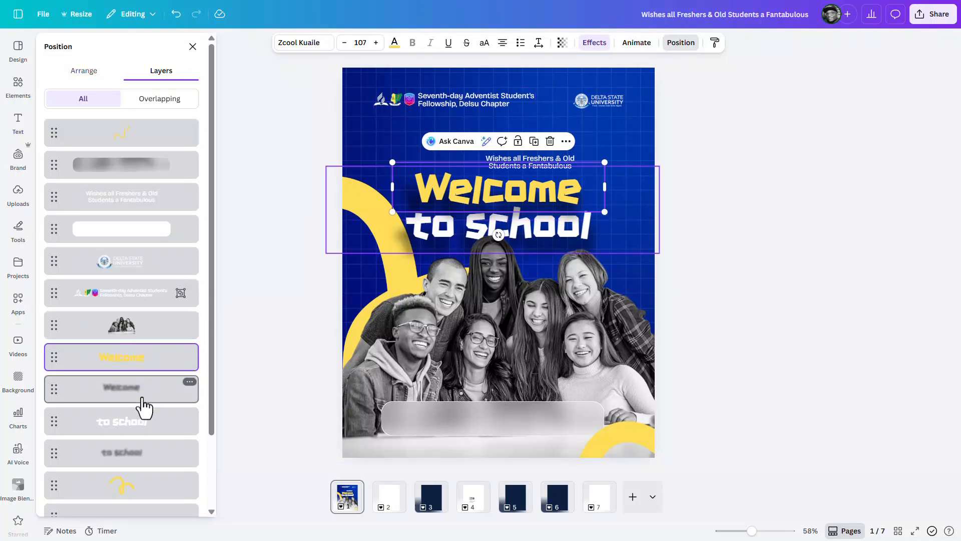
left_click(155, 425, "shift")
left_click(153, 455, "shift")
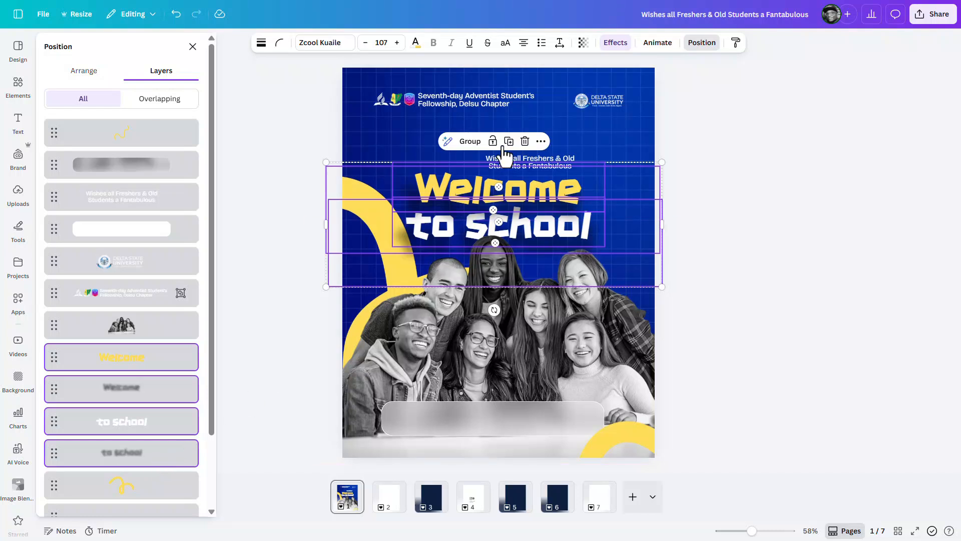
left_click(469, 141)
left_click_drag(662, 163, 685, 153)
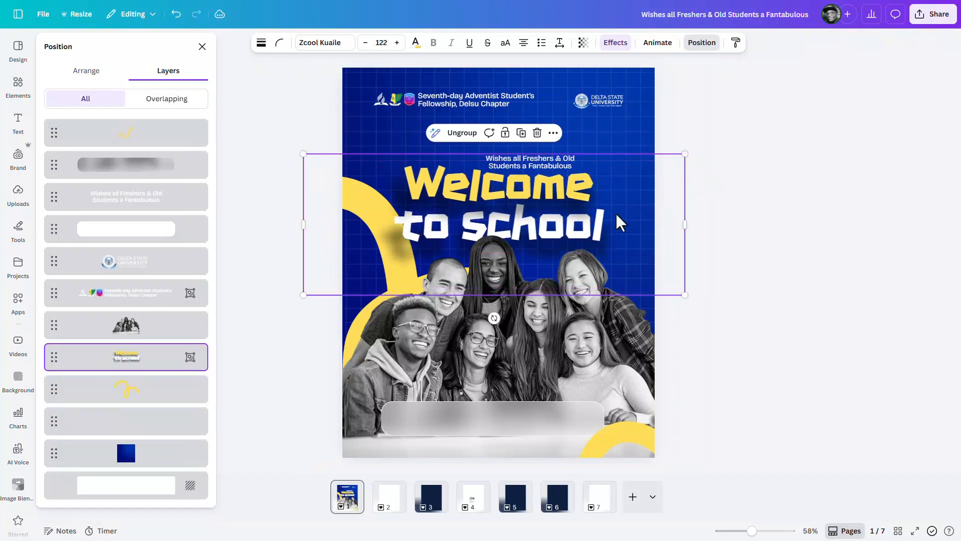
mouse_move(616, 216)
left_mouse_down()
mouse_move(621, 207)
mouse_move(621, 215)
left_mouse_up()
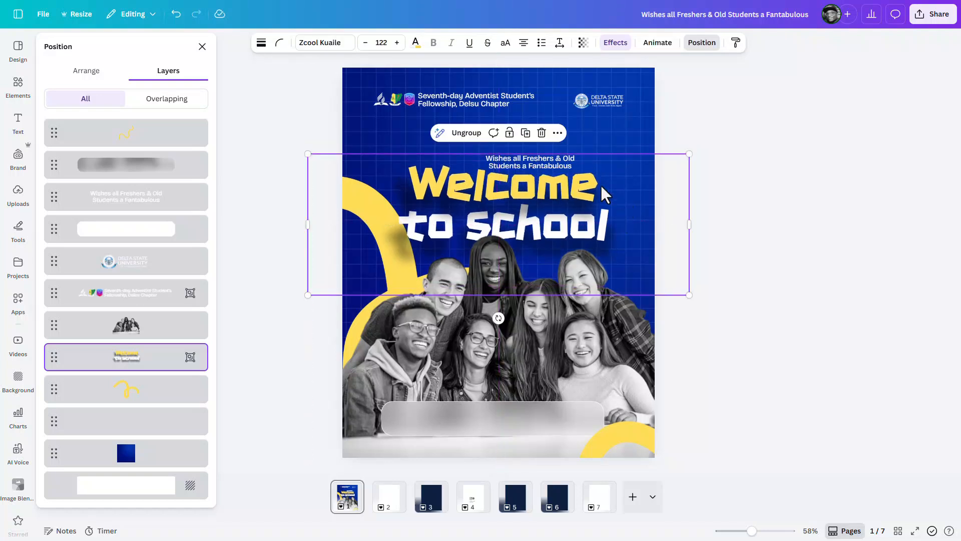
Move the "Wishes all Freshers & Old Students a Fantabulous" text slightly up, clear of the "Welcome" heading
left_click(562, 169)
left_click_drag(561, 167, 560, 157)
key("alt+1")
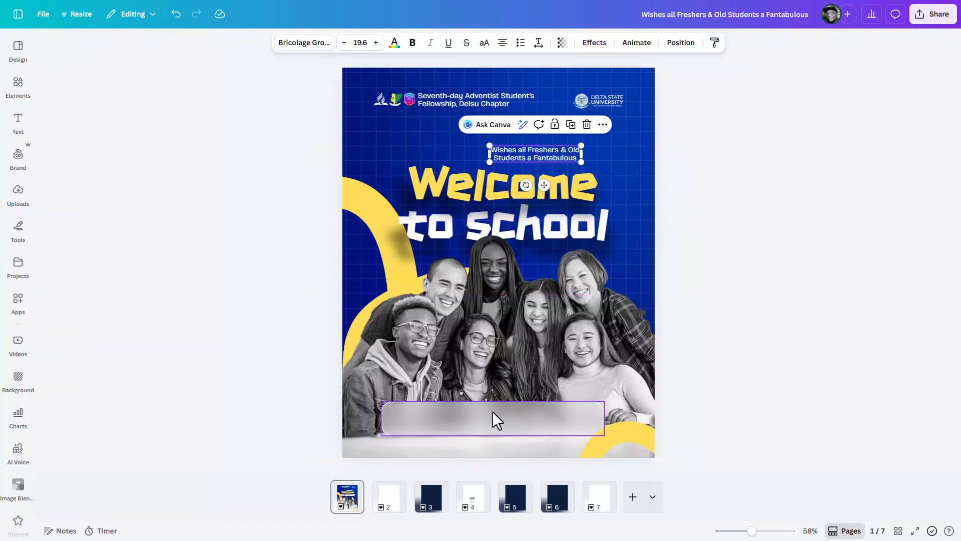
Move the Instagram and globe icons and the "asf_delsu_chapter" and "delsu.edu.ng" texts from page 4 to page 1
left_click(466, 508)
left_click(477, 328)
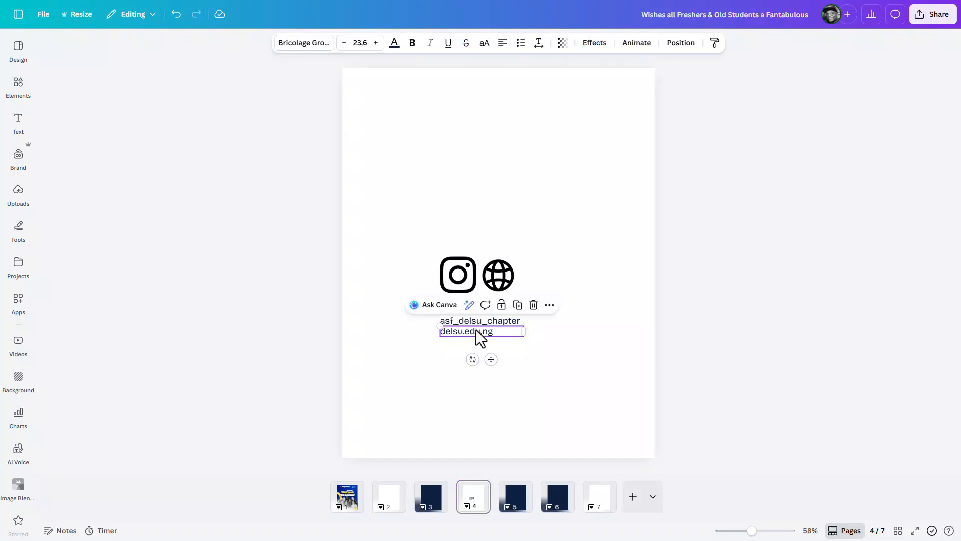
left_click(481, 321, "shift")
left_click(462, 274, "shift")
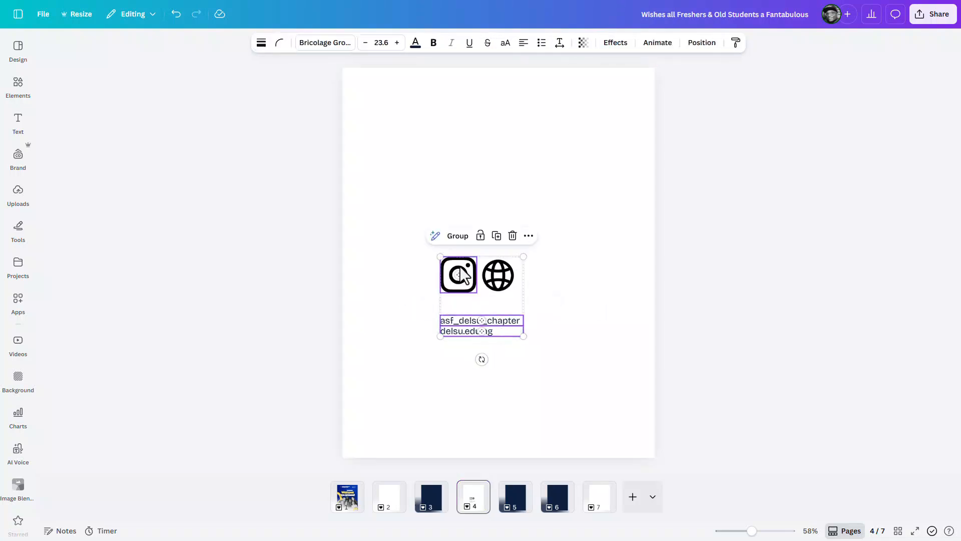
left_click_drag(500, 309, 353, 511)
left_click(760, 352)
Place "asf_delsu_chapter" and "delsu.edu.ng" side by side on the frosted bar, with the reduced globe icon between them
left_click(499, 332)
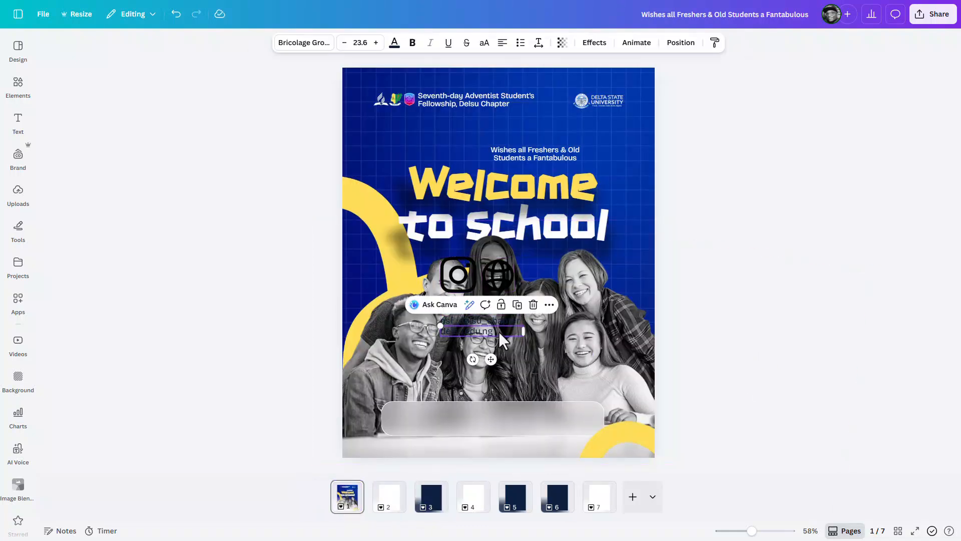
left_click_drag(498, 331, 572, 416)
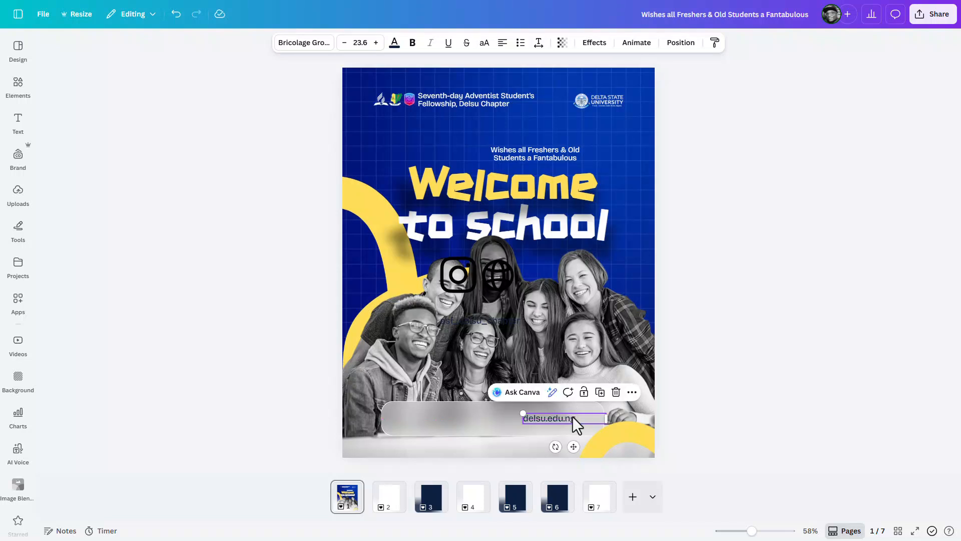
left_click_drag(467, 318, 449, 418)
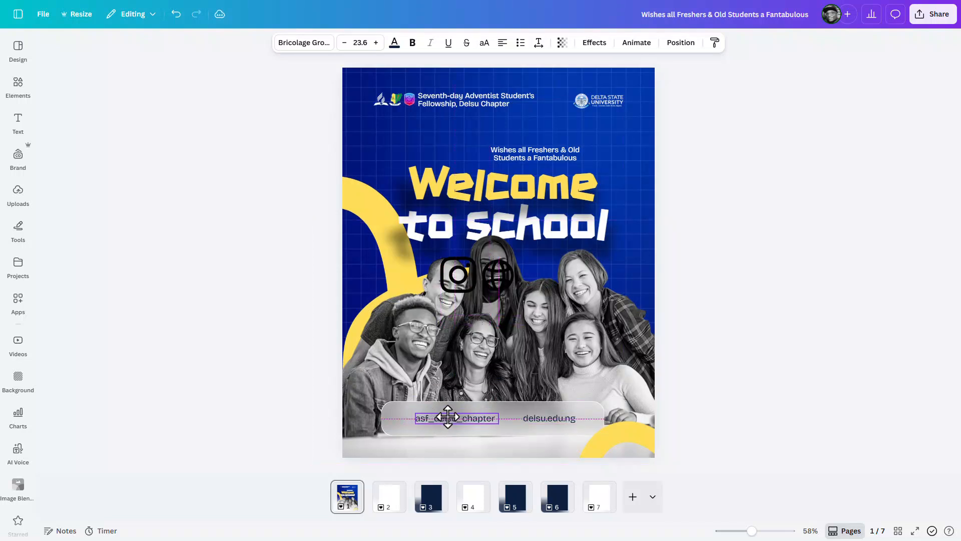
left_click(502, 290)
left_click_drag(502, 289, 515, 422)
Space the globe icon evenly in front of "delsu.edu.ng" and shift the pair slightly toward the bar's right end
scroll(515, 423, "up", 3)
scroll(550, 420, "up", 5)
left_click(637, 410)
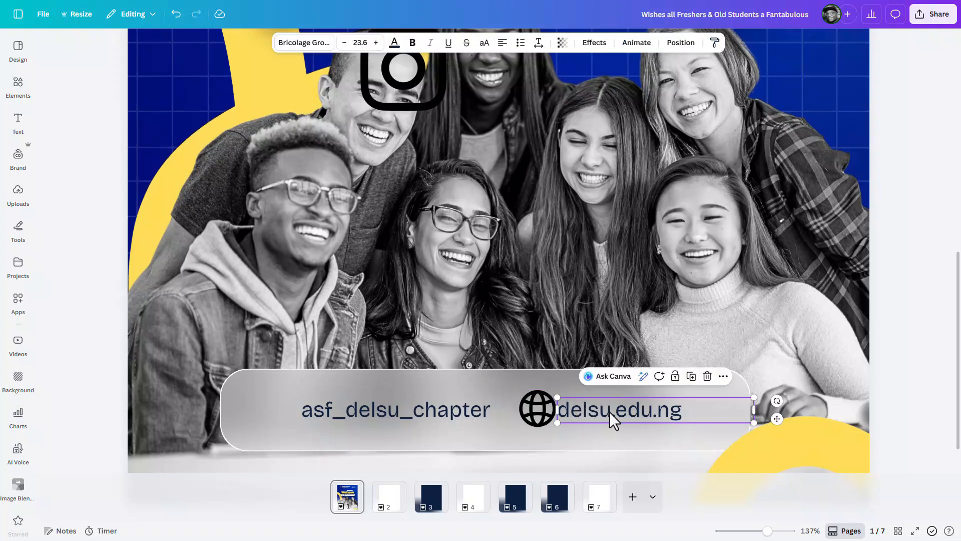
left_click_drag(636, 411, 661, 409)
left_click_drag(534, 409, 548, 409)
left_click(634, 420)
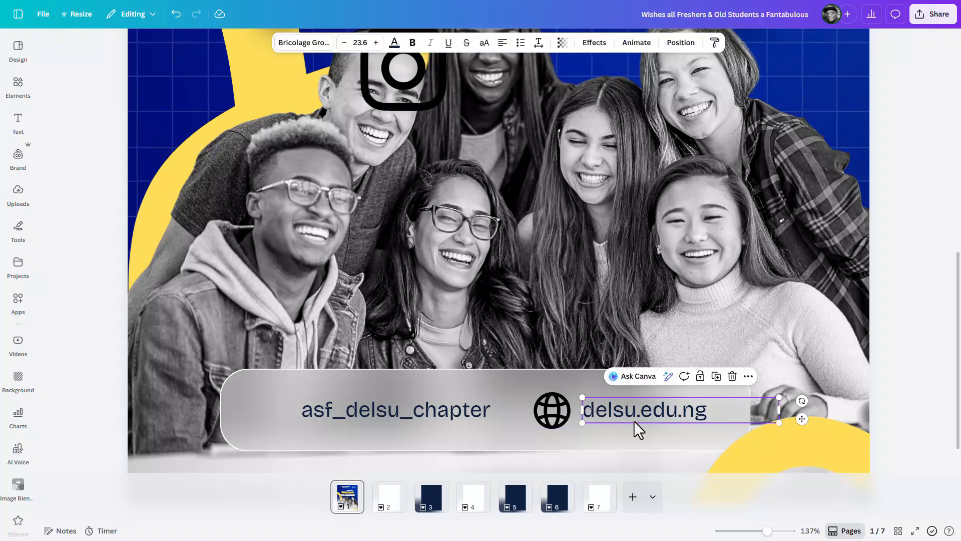
left_click(546, 416, "shift")
left_click_drag(627, 415, 631, 414)
Place the reduced Instagram icon at the bar's left end and set "asf_delsu_chapter" close beside it
left_click(429, 404)
left_click_drag(411, 410, 421, 409)
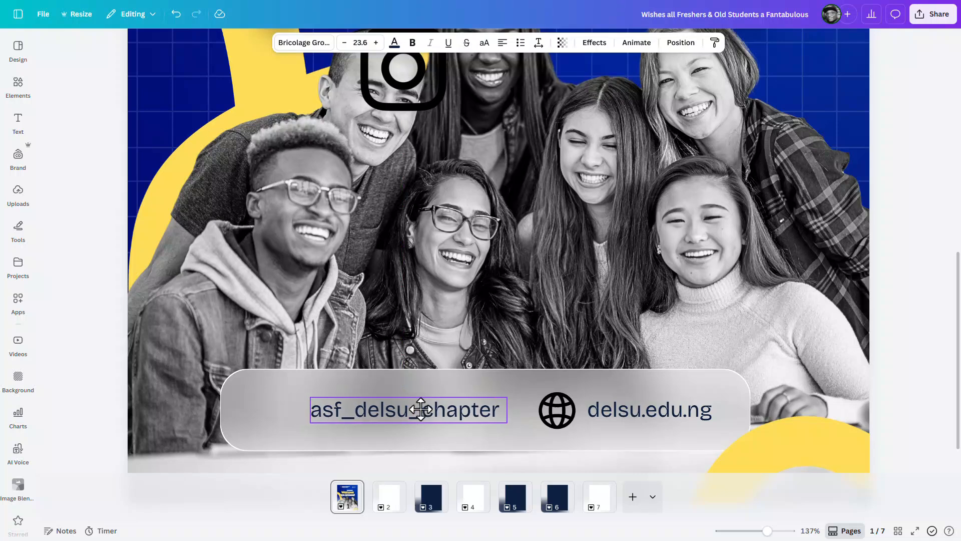
left_click_drag(421, 109, 273, 408)
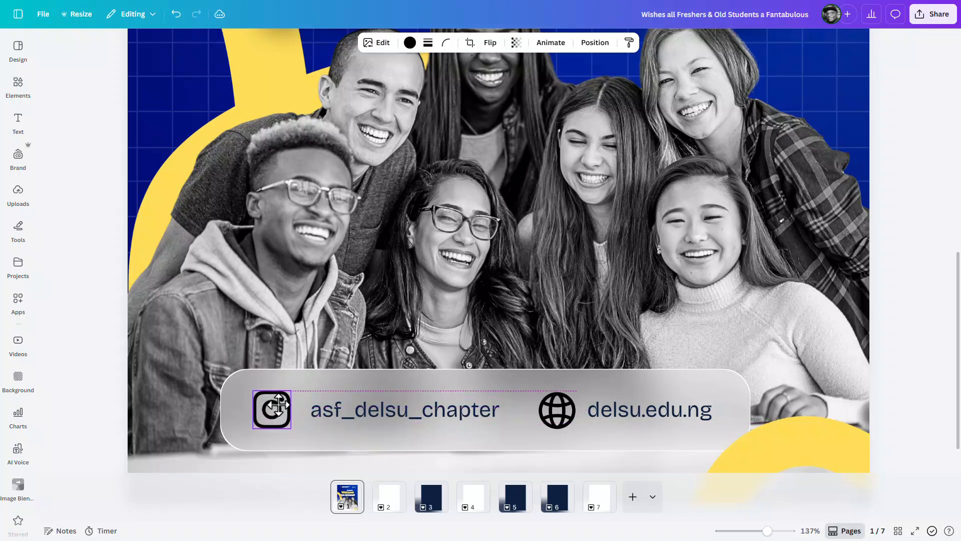
left_click(350, 409)
left_click_drag(381, 410, 372, 410)
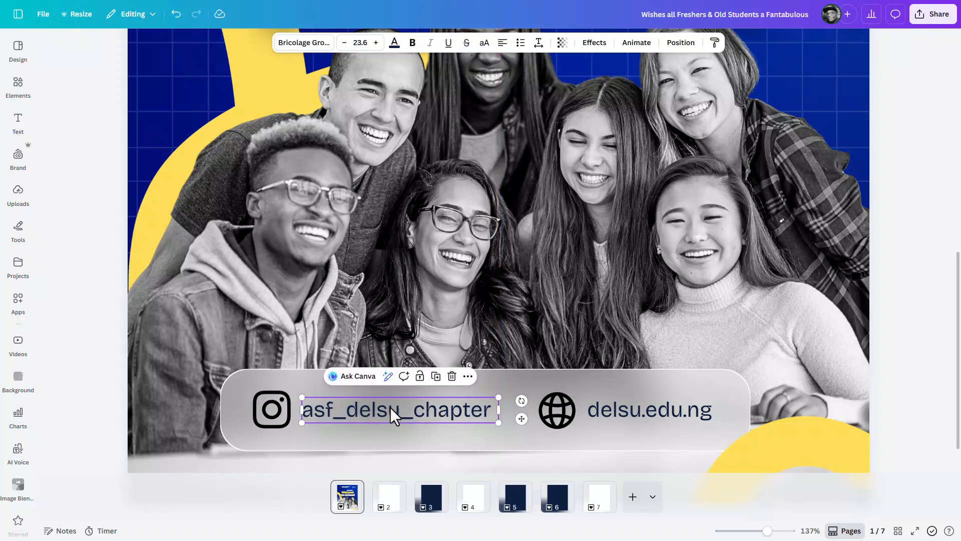
scroll(426, 336, "down", 5)
left_click(710, 336)
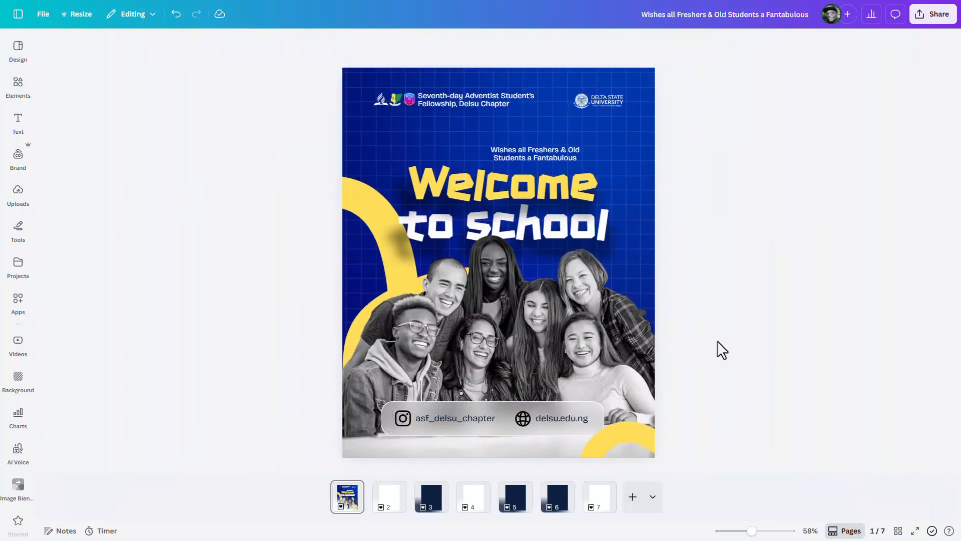
Duplicate the students photo and align the copy exactly over the original
left_click(575, 347)
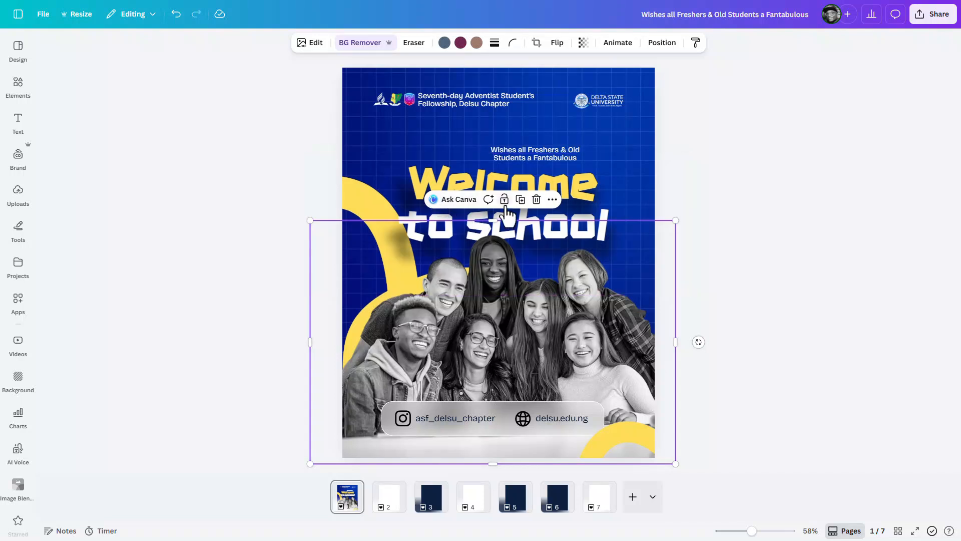
left_click(521, 203)
left_click_drag(543, 305, 539, 300)
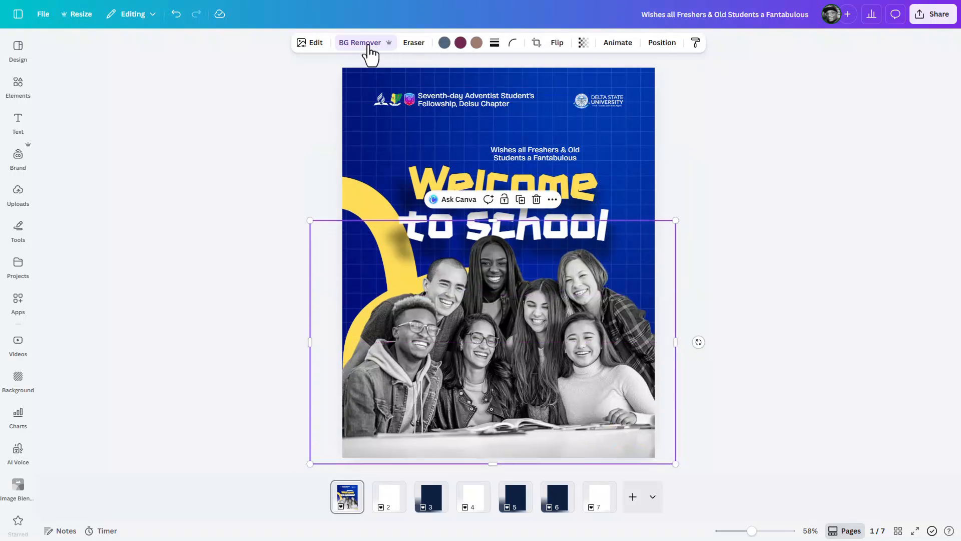
Apply a custom duotone with black (#000000) highlights to the duplicated students photo
left_click(314, 43)
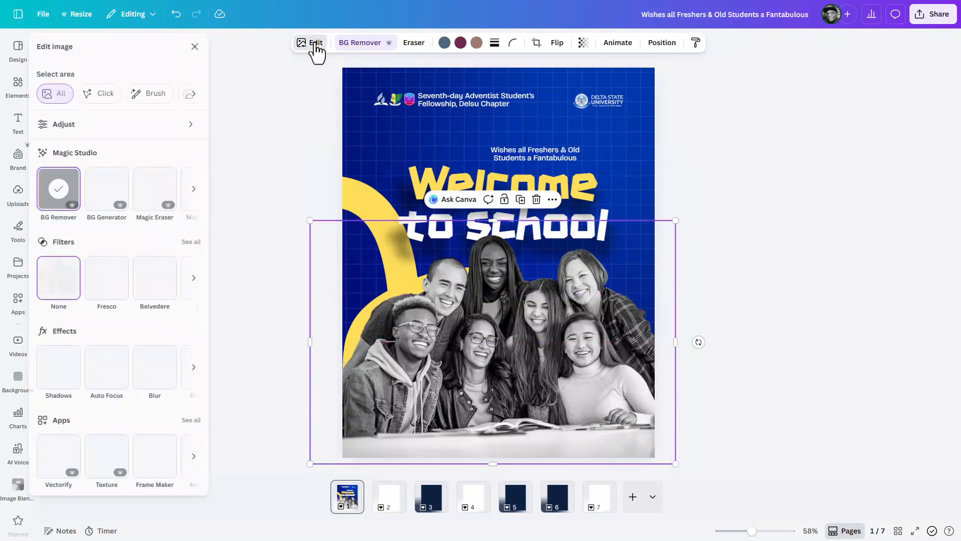
left_click(168, 377)
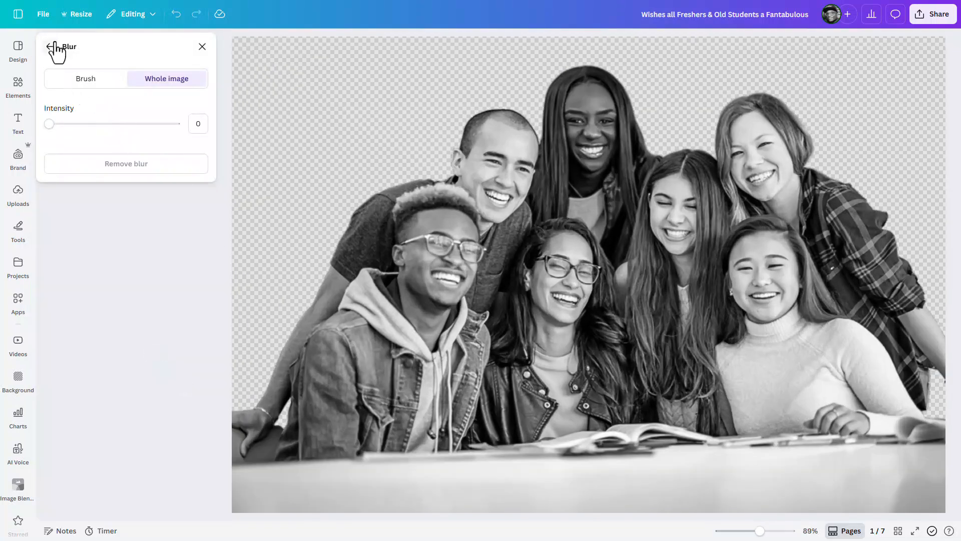
left_click(50, 46)
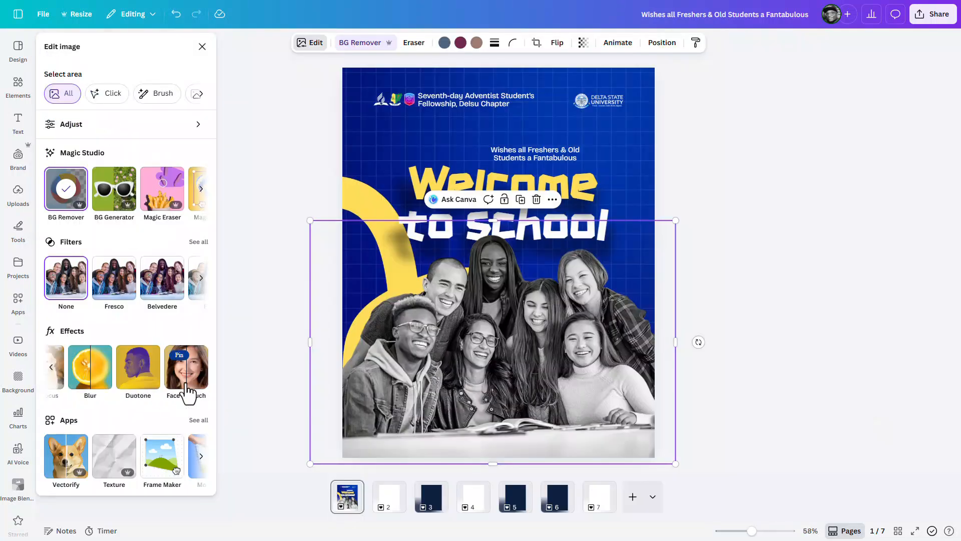
left_click(134, 383)
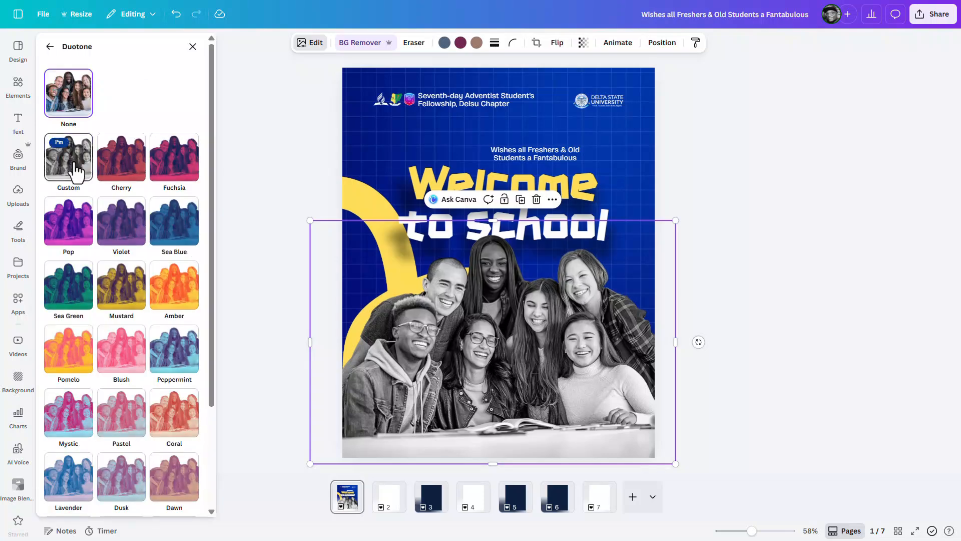
left_click(73, 159)
left_click(191, 208)
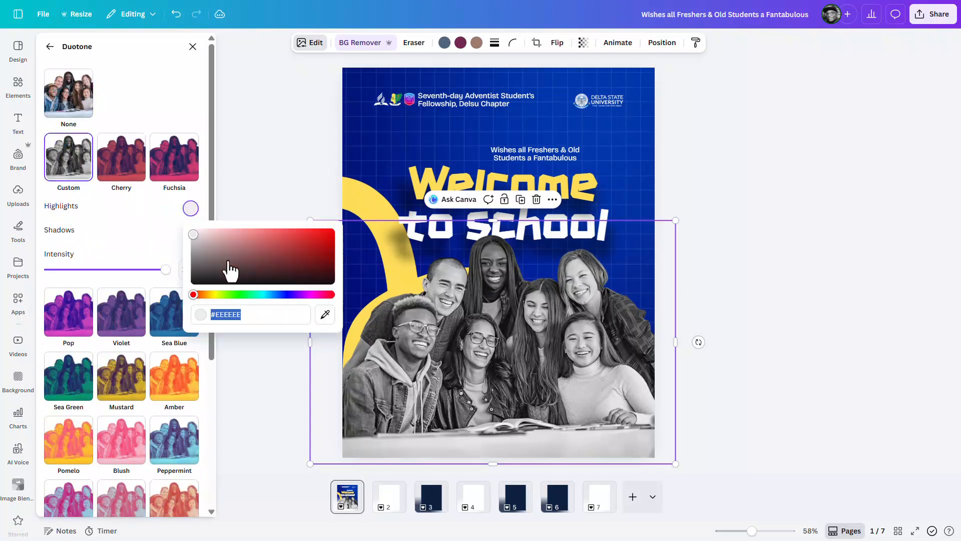
left_click_drag(227, 270, 175, 313)
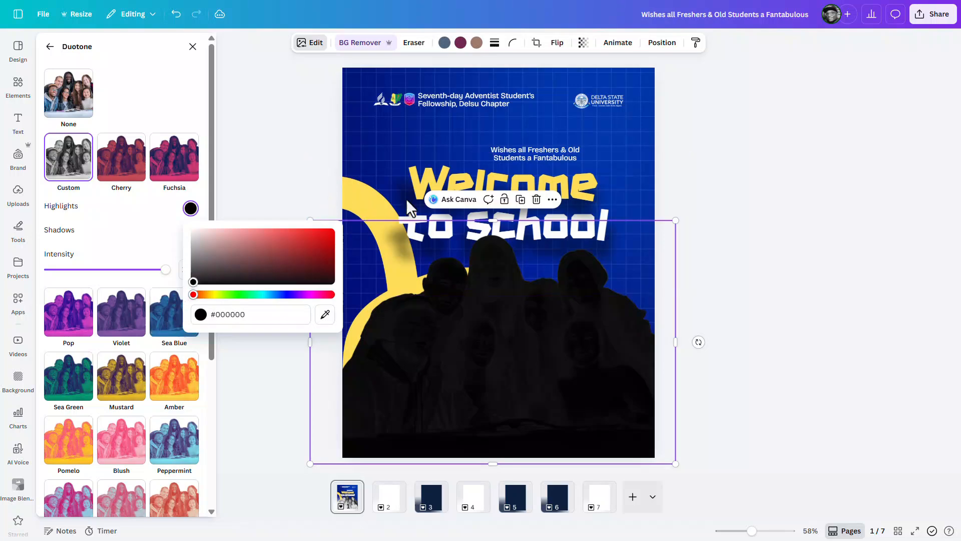
left_click(50, 46)
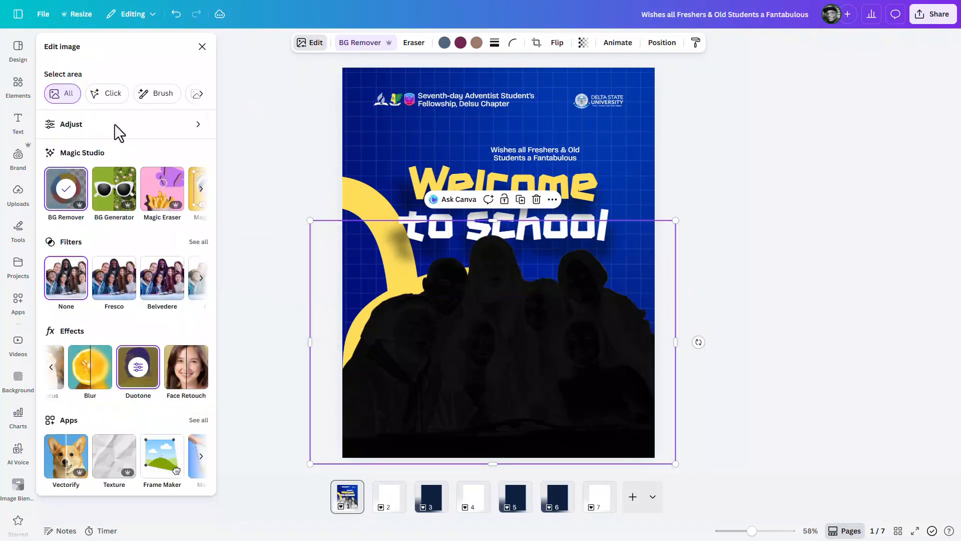
Blur the whole blackened photo copy at intensity 95
left_click(83, 373)
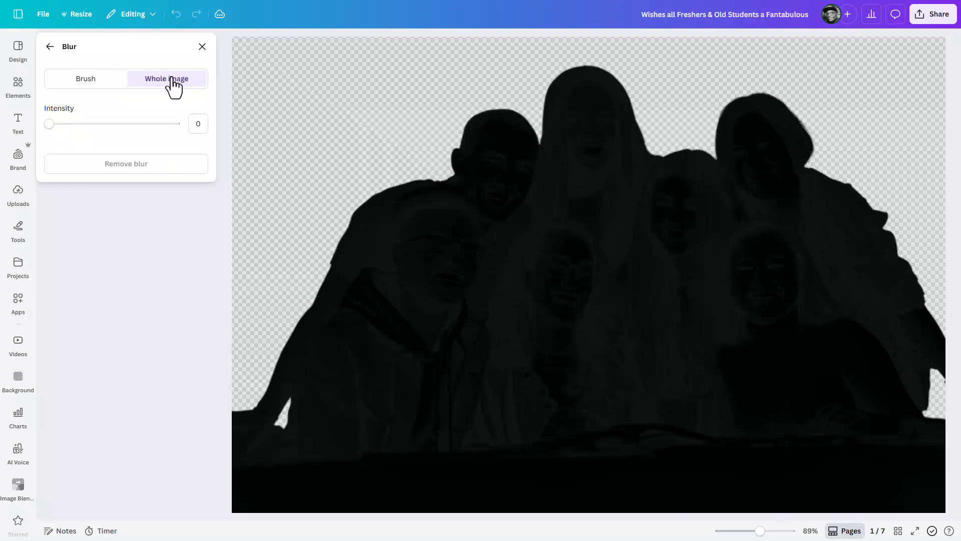
left_click(168, 124)
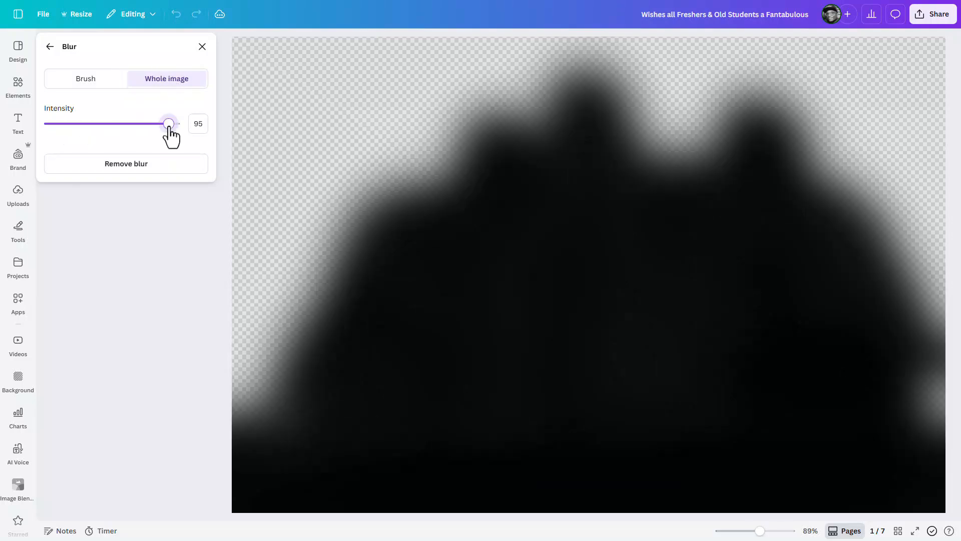
left_click(50, 47)
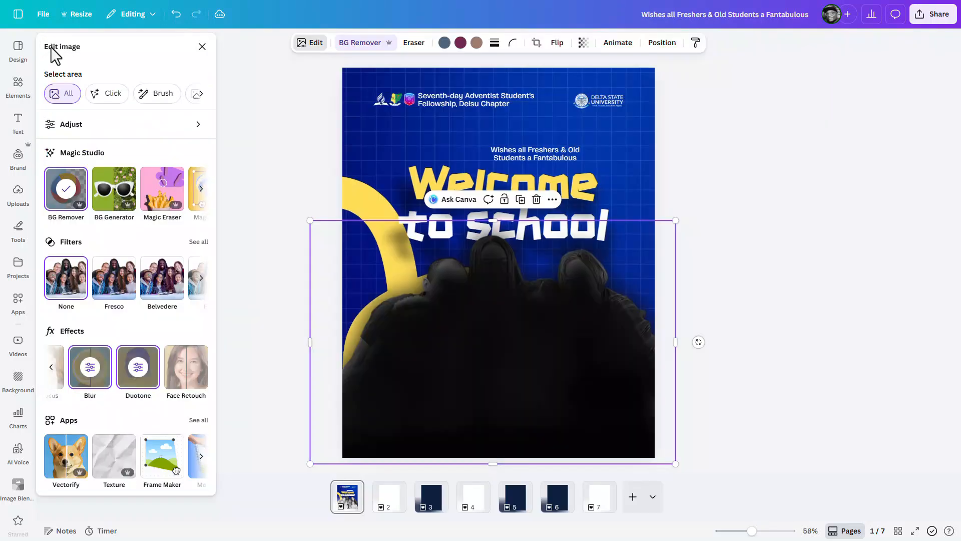
Place the blurred black copy behind the students as a shadow, shifted slightly down and left, with transparency 34
left_click_drag(536, 326, 512, 334)
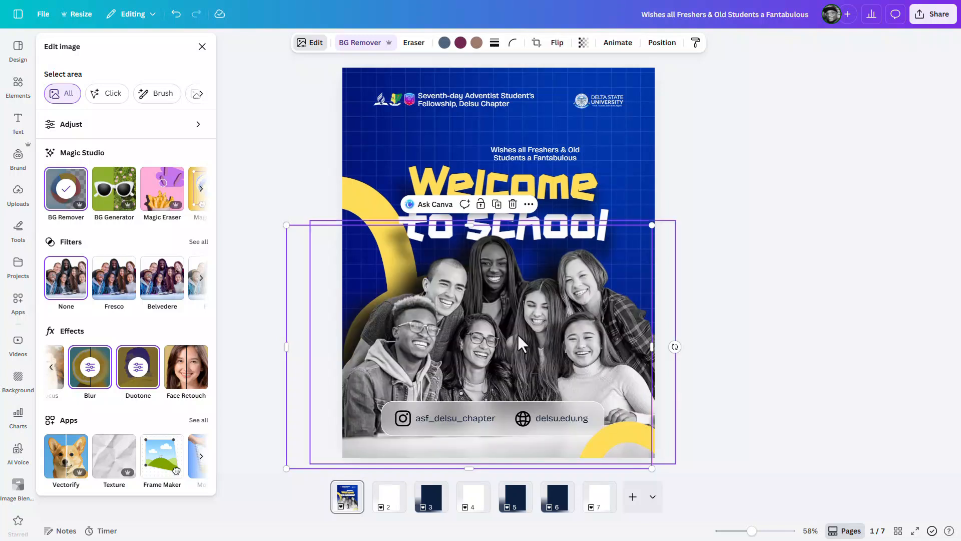
left_click(583, 42)
left_click_drag(606, 84, 558, 84)
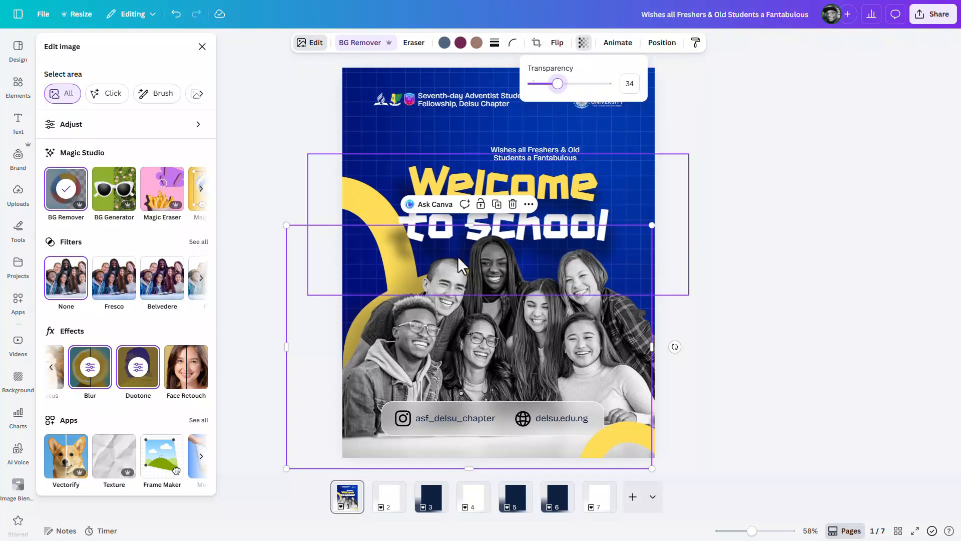
left_click_drag(310, 308, 326, 324)
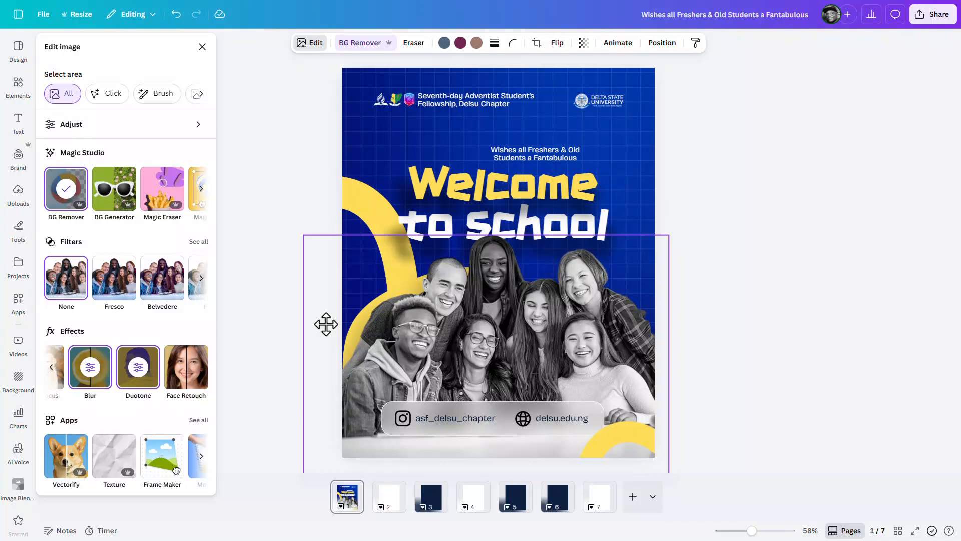
left_click(759, 229)
left_click(759, 229)
Ungroup the "Welcome to school" heading and its shadows
scroll(698, 274, "down", 4)
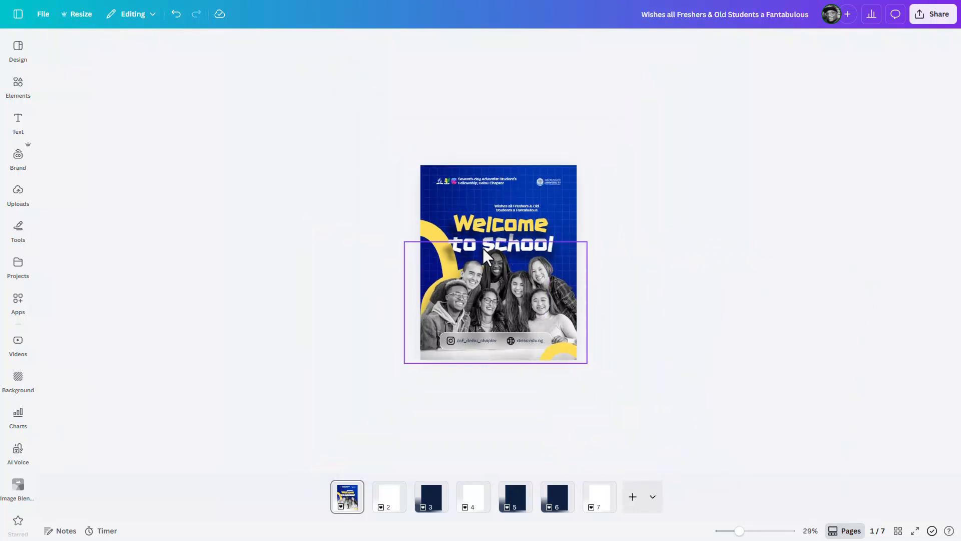
scroll(483, 248, "up", 5)
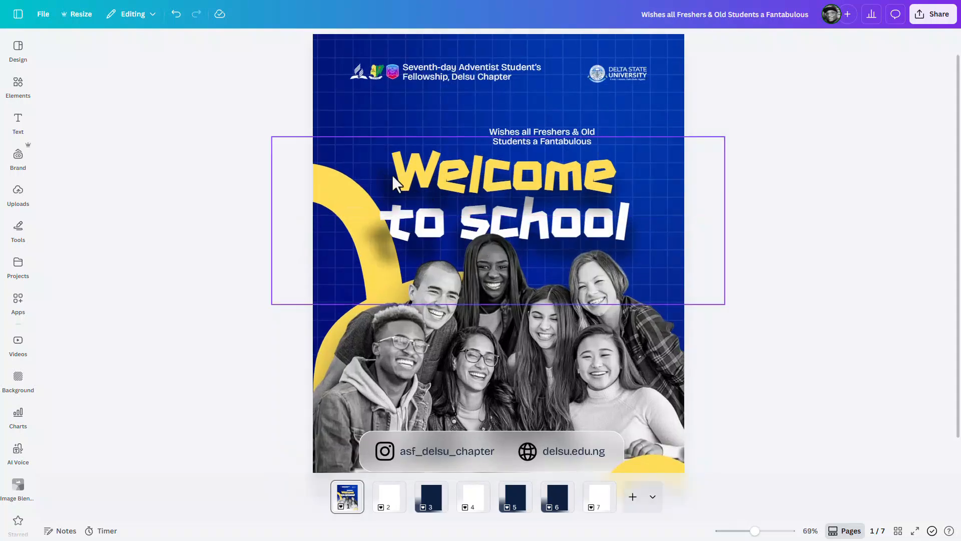
left_click(393, 175)
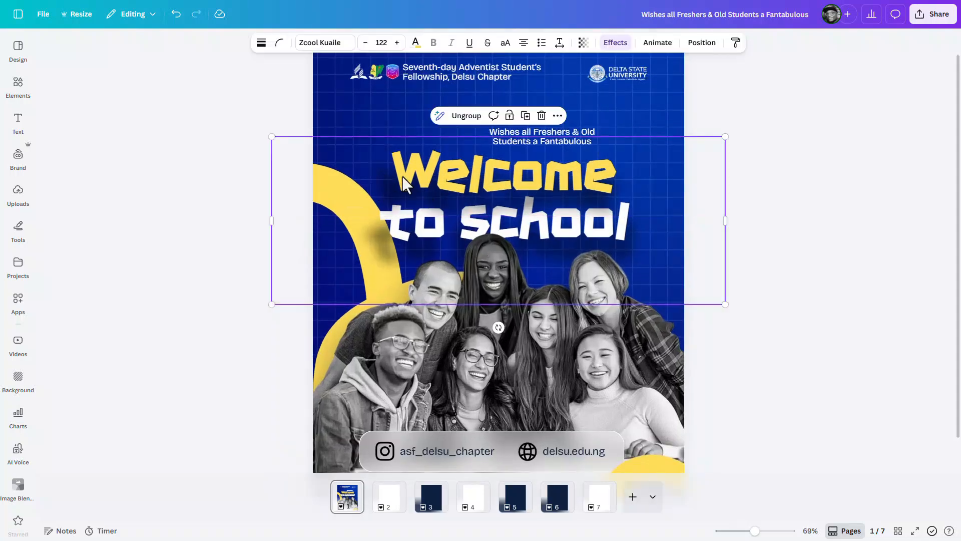
left_click(460, 116)
left_click(828, 188)
Set the transparency of the blurred shadow behind "Welcome" to 37
left_click(373, 206)
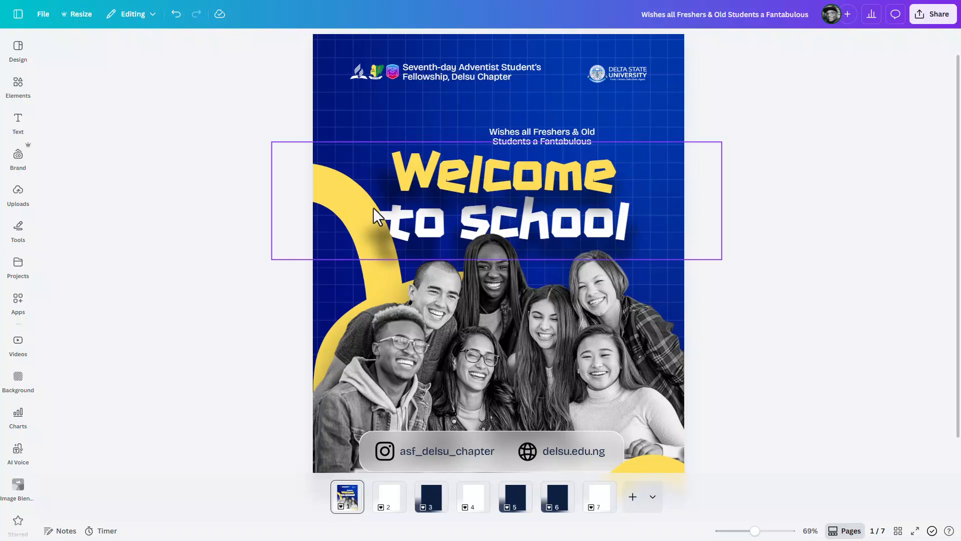
left_click(635, 42)
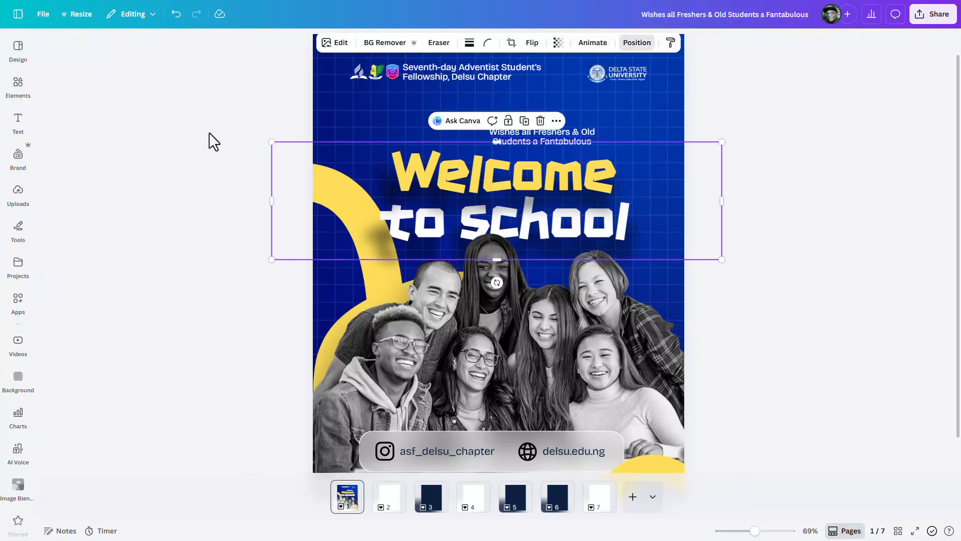
scroll(160, 391, "down", 2)
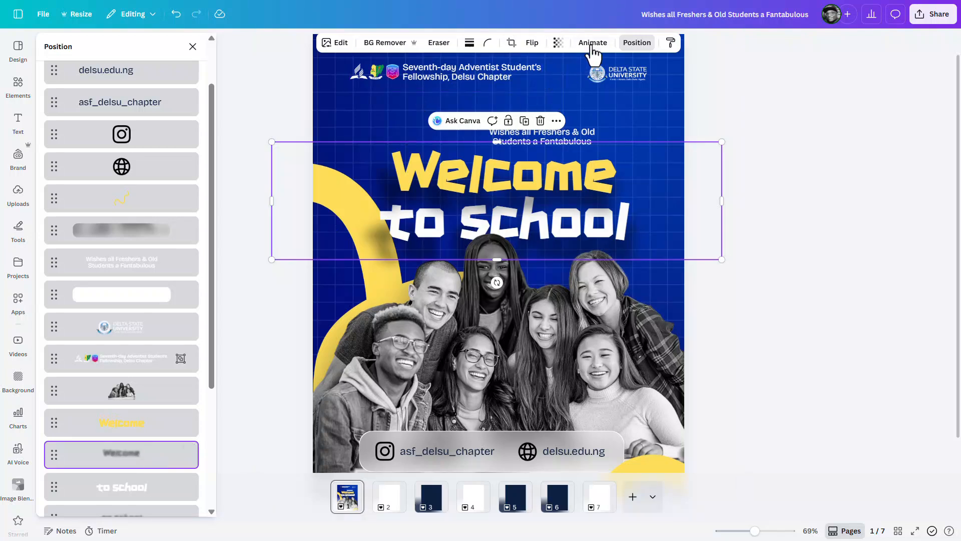
left_click(558, 44)
left_click_drag(568, 84, 535, 84)
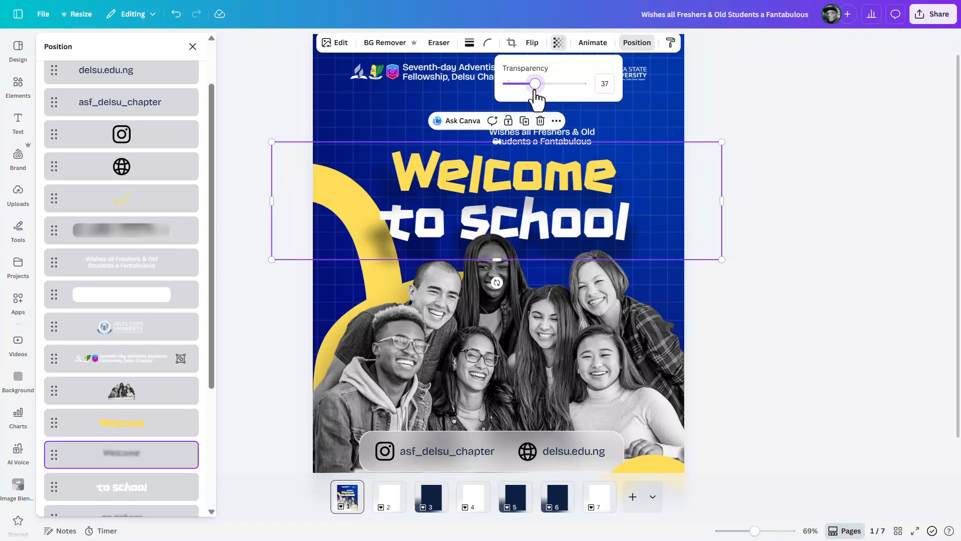
Set the transparency of the blurred shadow behind "to school" to 37
scroll(160, 370, "down", 3)
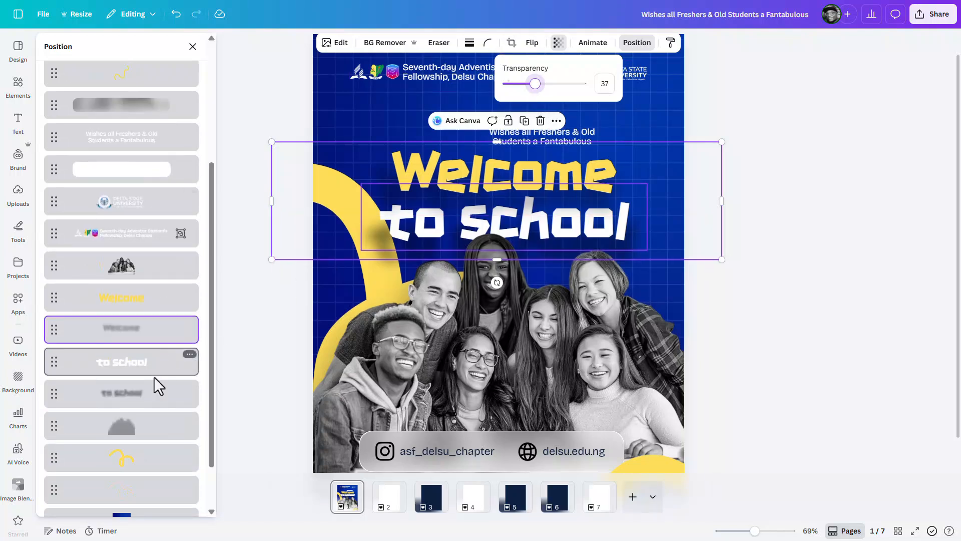
left_click(141, 408)
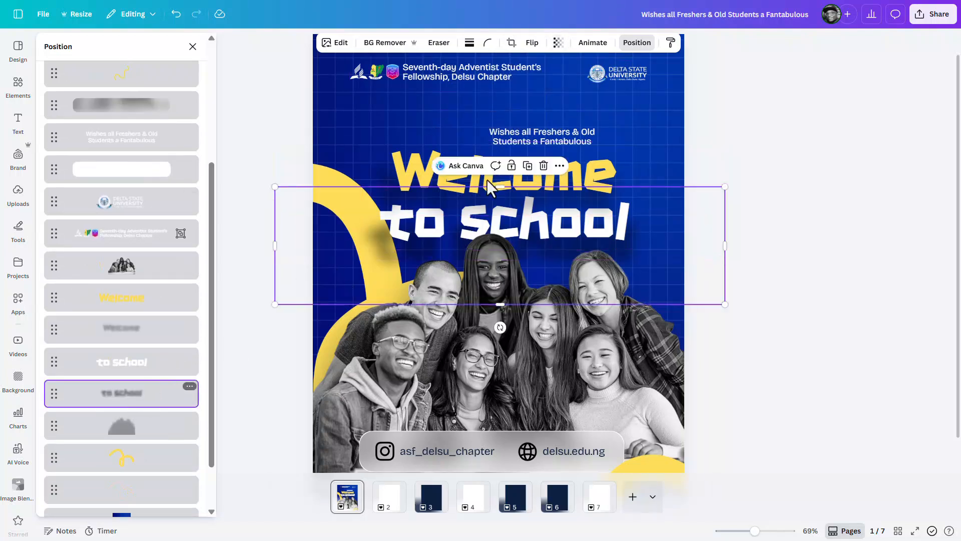
left_click(558, 43)
left_click_drag(551, 85, 536, 93)
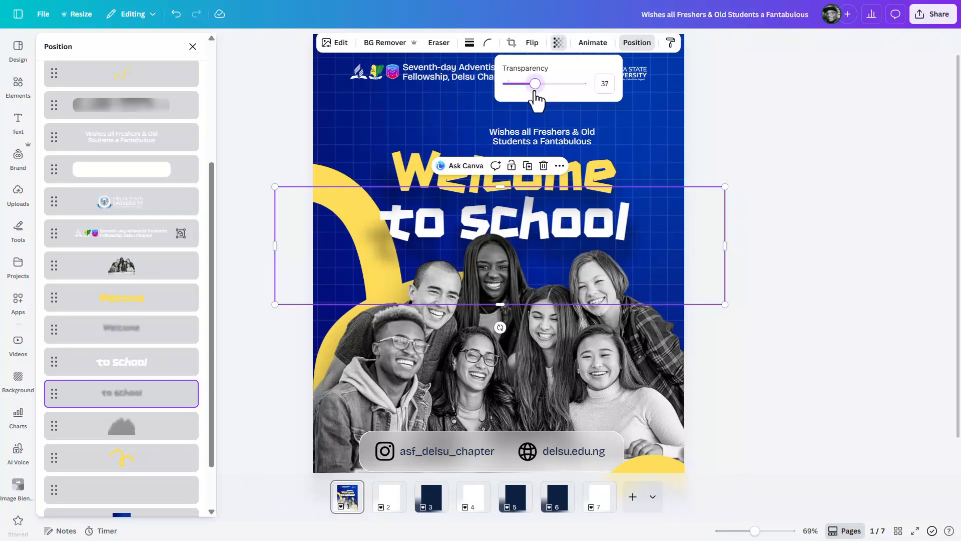
left_click(773, 187)
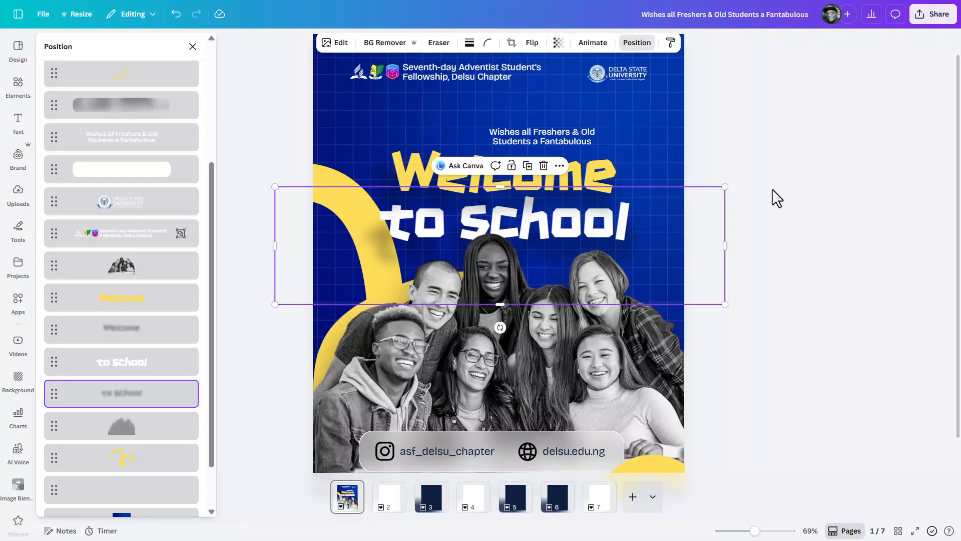
scroll(529, 291, "down", 3)
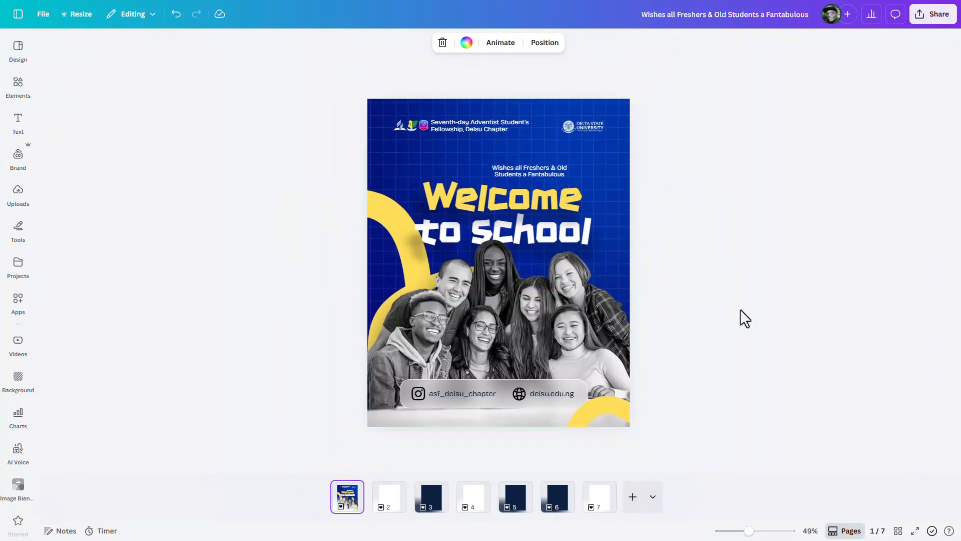